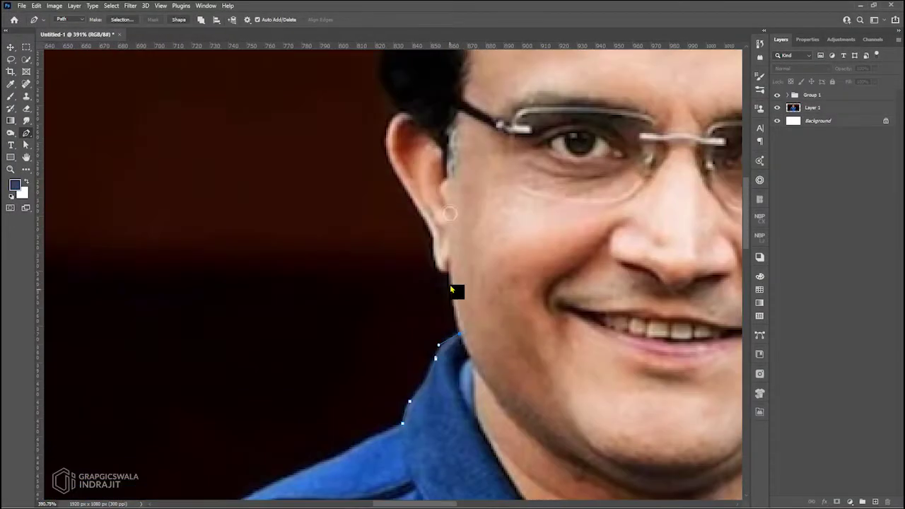
Trace the path from the collar up around the hair and down the ear toward the shoulder
click(458, 422)
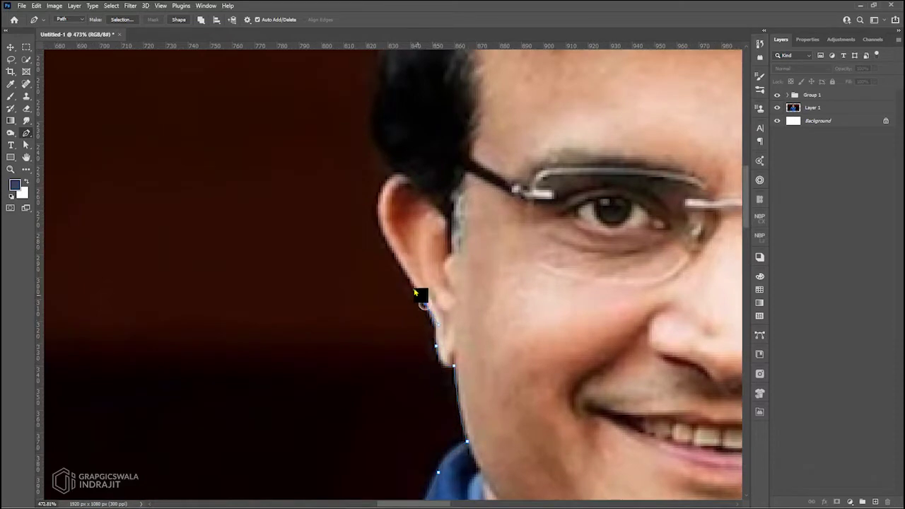
scroll(427, 309, up, 5)
scroll(436, 299, up, 4)
click(428, 290)
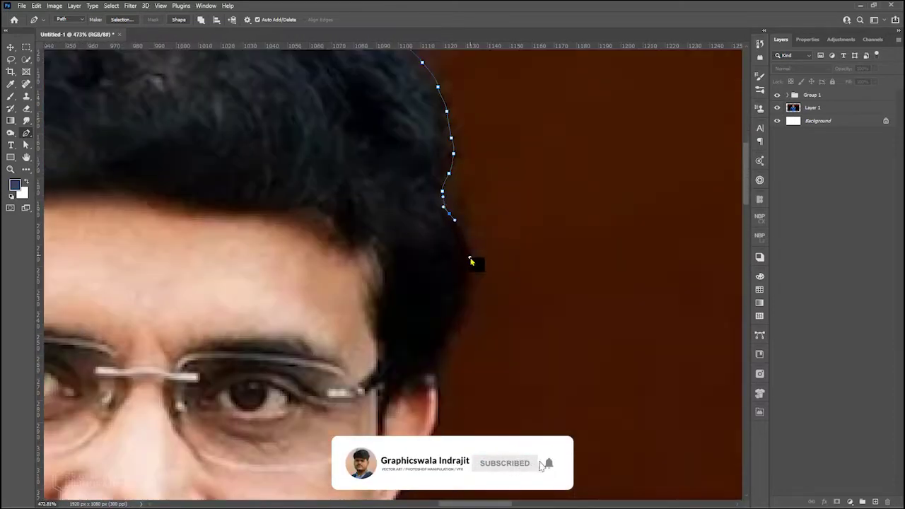
click(492, 221)
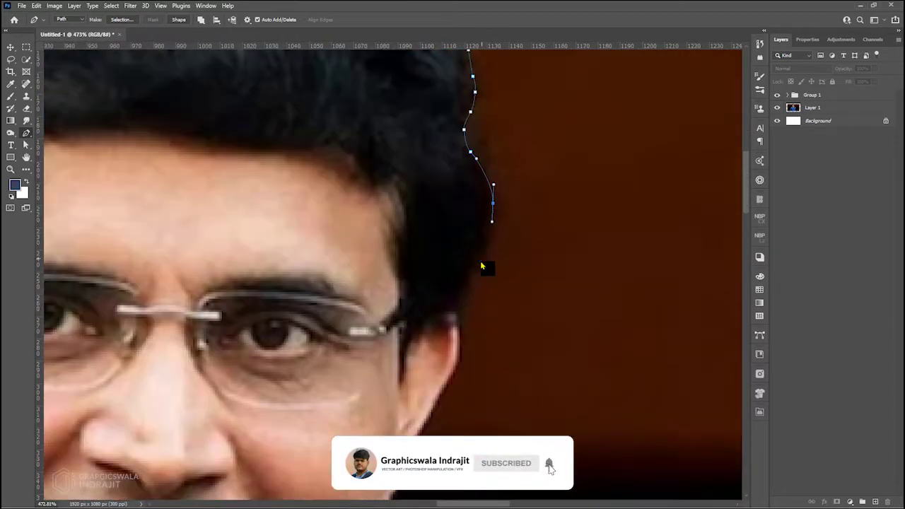
scroll(480, 266, down, 5)
click(436, 254)
scroll(417, 303, down, 5)
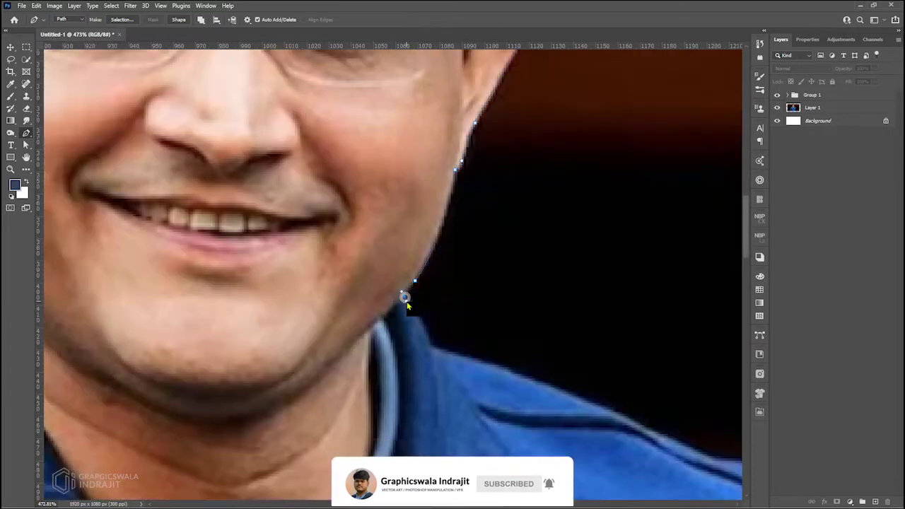
scroll(417, 303, right, 5)
click(391, 243)
scroll(424, 248, down, 3)
Continue the path along the shoulder and outer sleeve down to the canvas bottom
click(501, 317)
scroll(524, 342, down, 3)
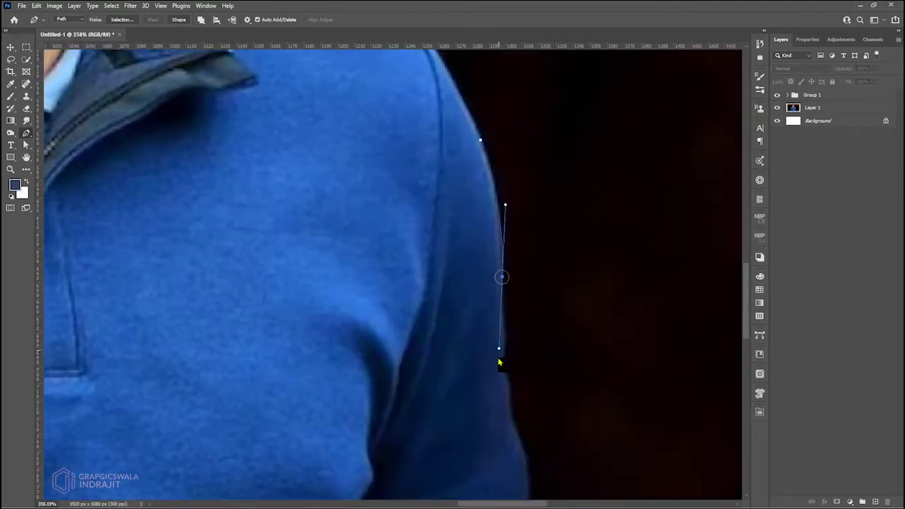
click(502, 303)
scroll(502, 303, down, 3)
click(460, 174)
click(460, 245)
scroll(452, 234, down, 2)
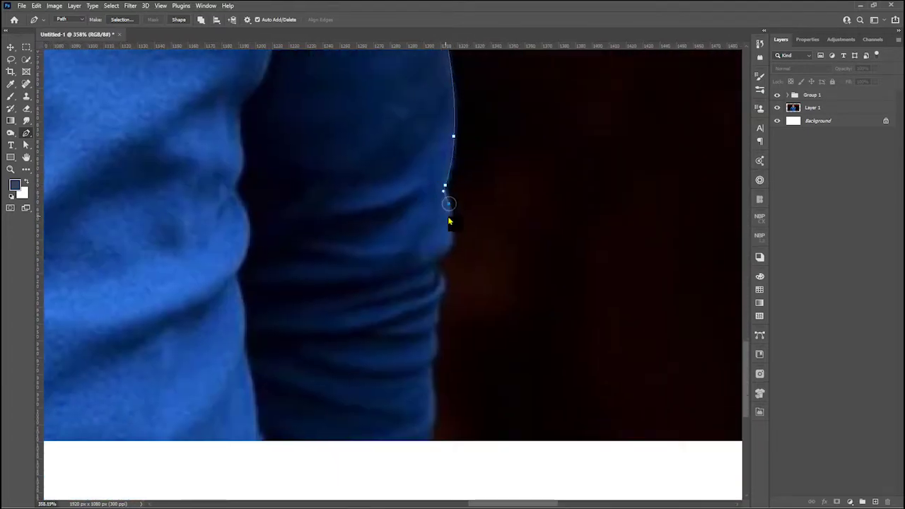
scroll(444, 278, down, 3)
click(412, 216)
scroll(416, 216, down, 2)
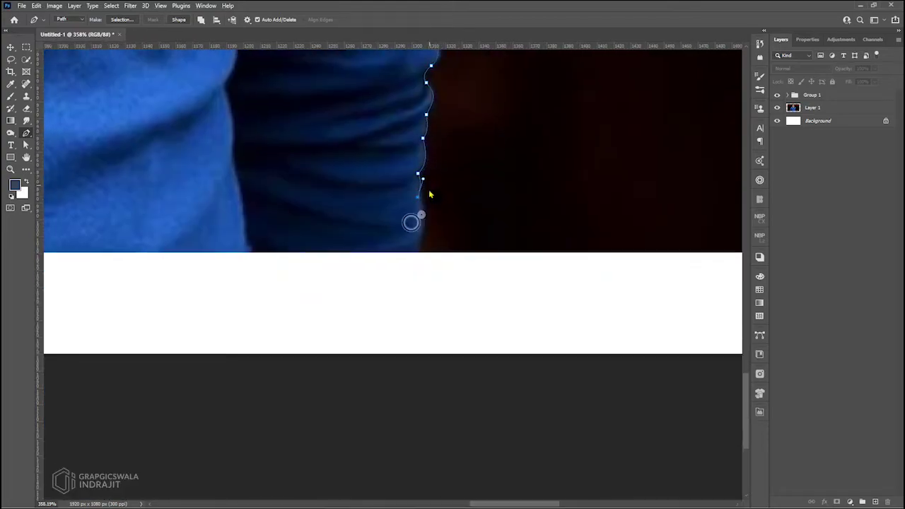
scroll(425, 233, left, 5)
scroll(383, 365, down, 2)
scroll(382, 362, up, 2)
scroll(346, 240, up, 3)
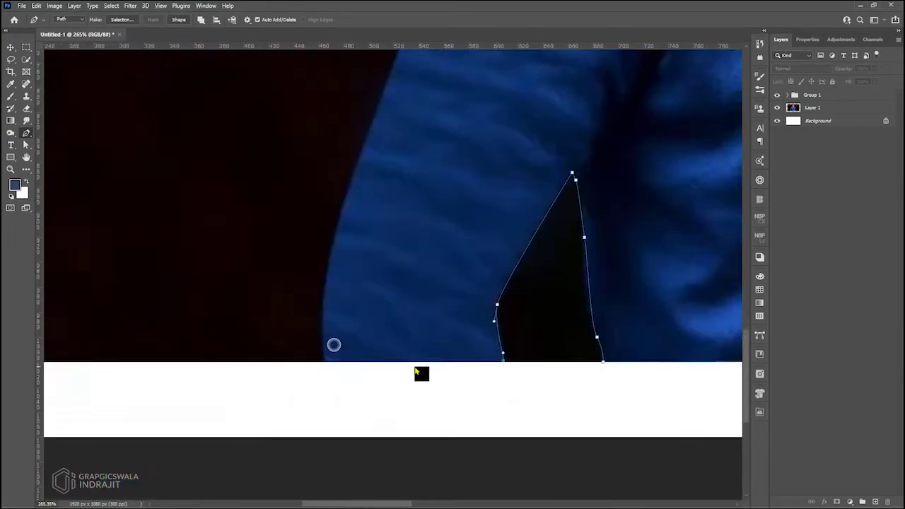
scroll(349, 350, up, 3)
Close the outline along the inner upper arm and shoulder top back to the collar
click(397, 337)
click(399, 307)
scroll(445, 273, up, 2)
click(441, 298)
click(463, 270)
scroll(462, 270, up, 2)
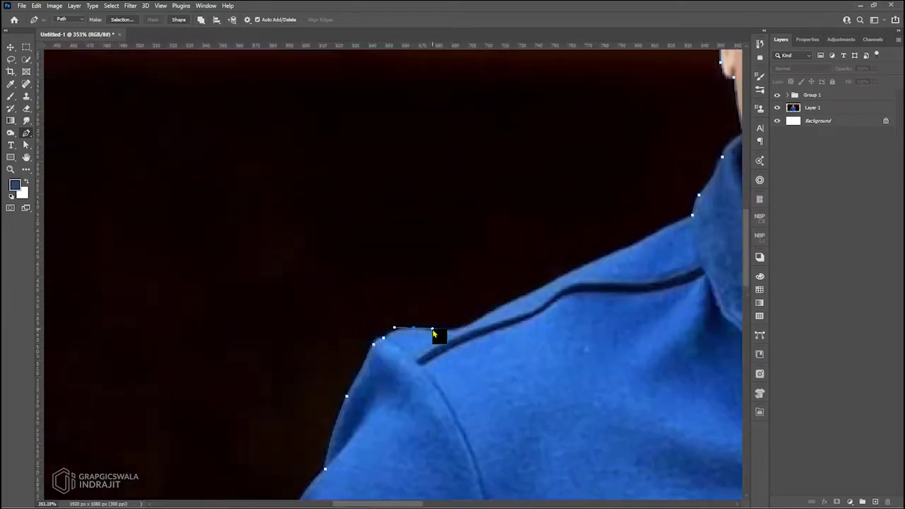
click(434, 333)
scroll(385, 322, up, 2)
key(a)
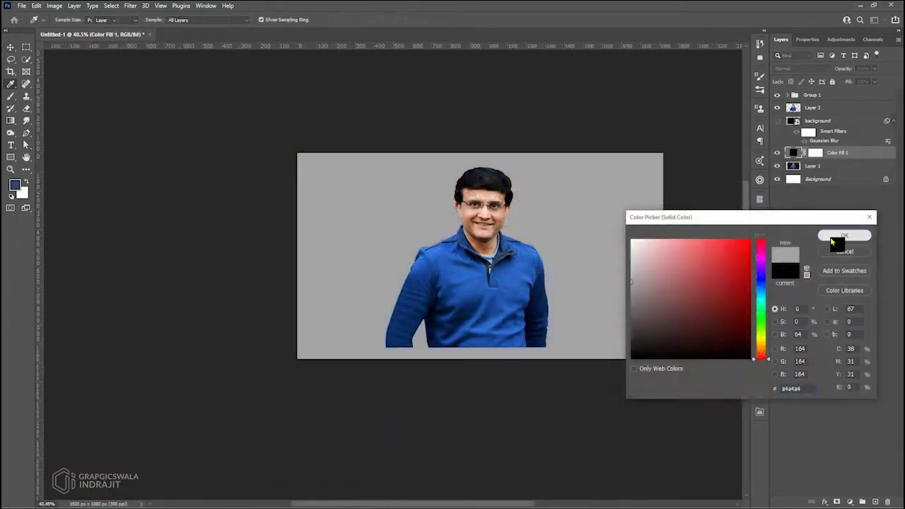
Confirm the grey 164/164/164 fill and duplicate Layer 3 as Layer 3 copy
click(827, 239)
key(v)
scroll(420, 357, up, 3)
scroll(460, 229, down, 2)
scroll(437, 220, up, 3)
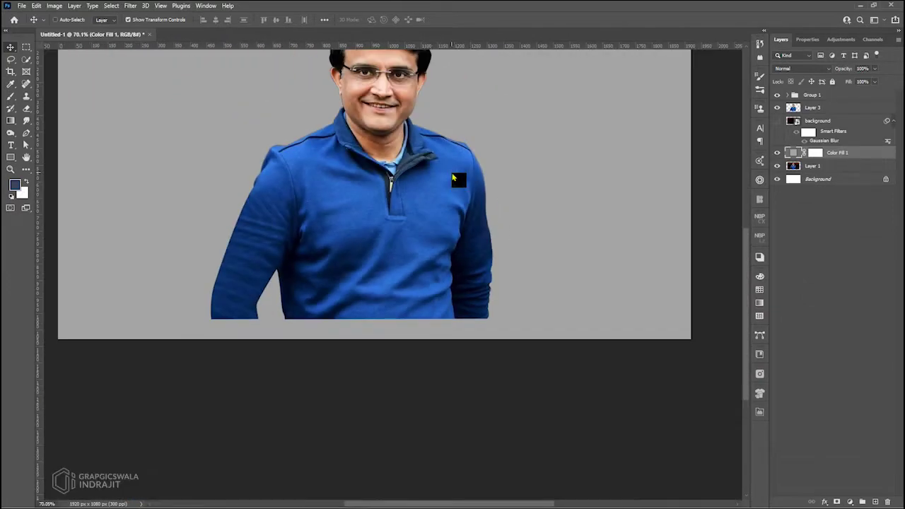
scroll(503, 203, up, 1)
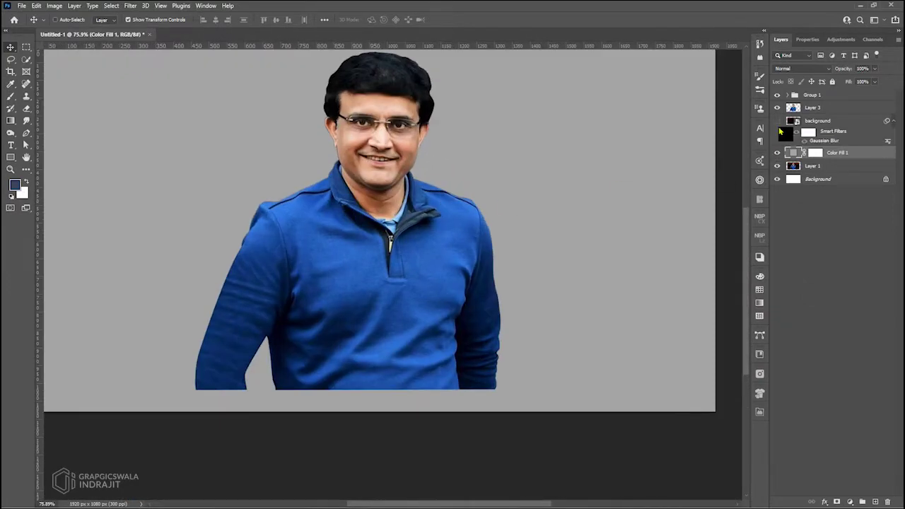
click(812, 108)
key(ctrl+j)
click(850, 501)
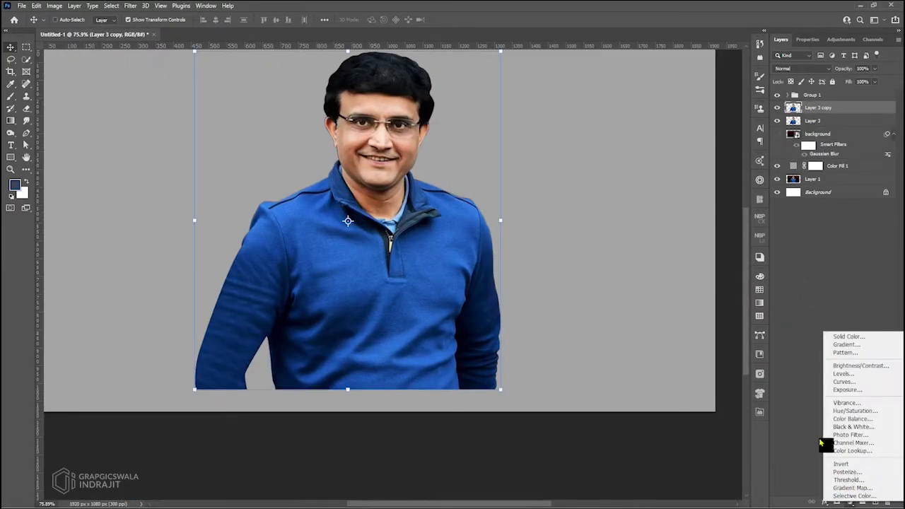
Convert the copy for Smart Filters and apply Unsharp Mask with raised radius and threshold
key(Escape)
click(130, 6)
click(273, 210)
drag(494, 279, 489, 305)
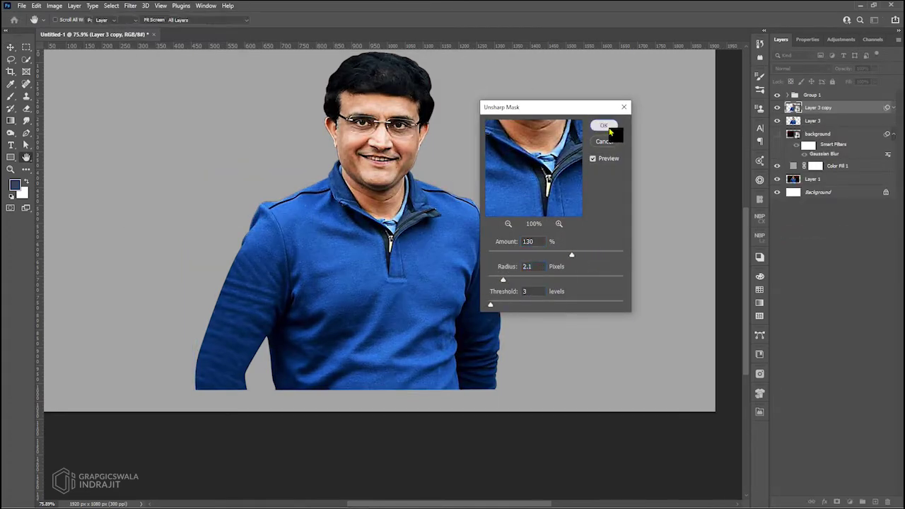
click(604, 125)
click(130, 6)
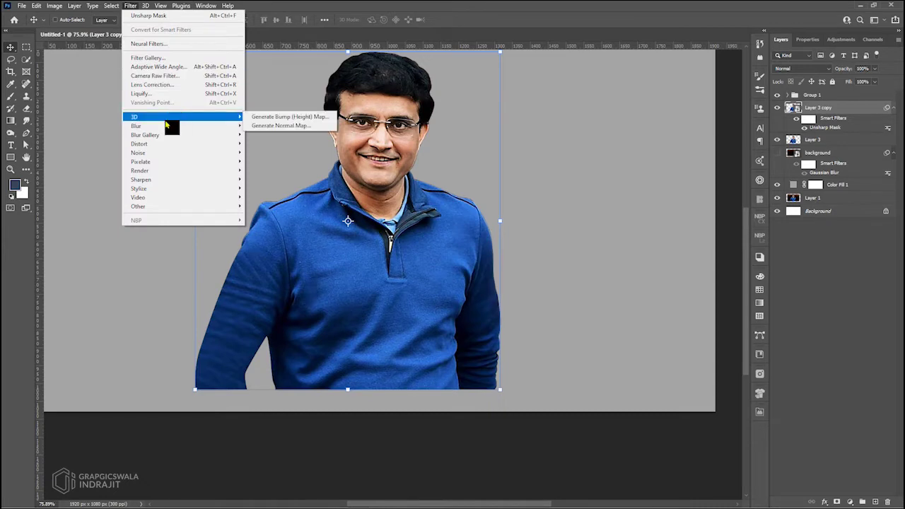
key(Escape)
Duplicate the sharpened layer, apply High Pass, and blend it into the photo
scroll(679, 217, up, 1)
key(ctrl+j)
click(130, 6)
click(275, 217)
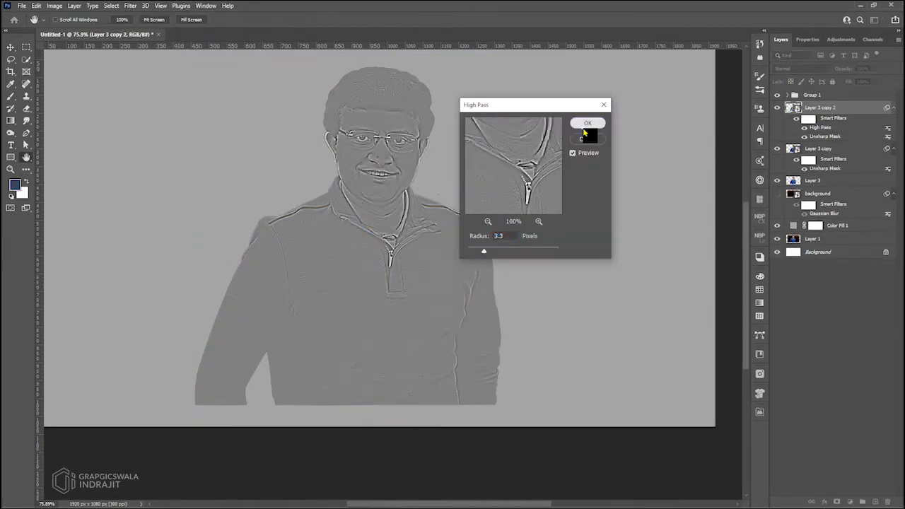
click(587, 123)
click(791, 69)
Group the sharpening layers and rename the group as a backup
click(795, 178)
key(ctrl+g)
double_click(813, 120)
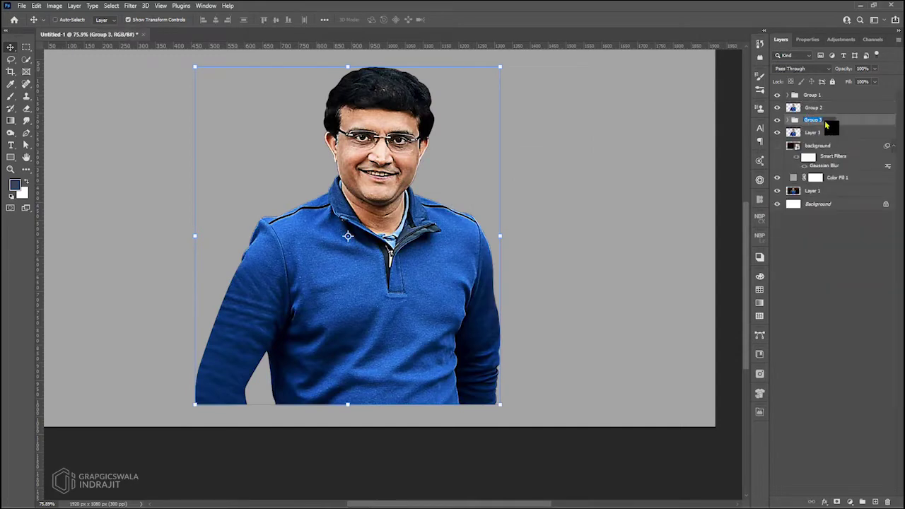
text(ty)
click(812, 108)
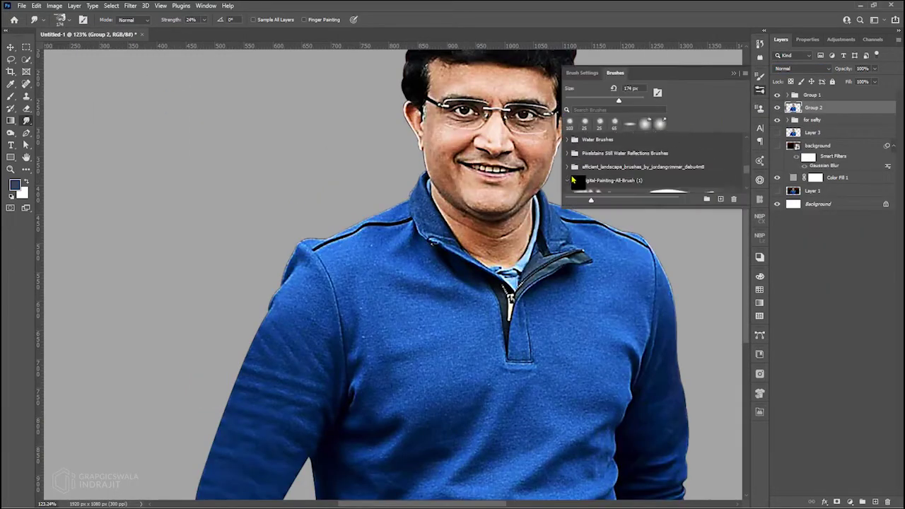
Smudge the fleece texture smooth near the shoulder and across the middle of the sweater
scroll(339, 219, up, 2)
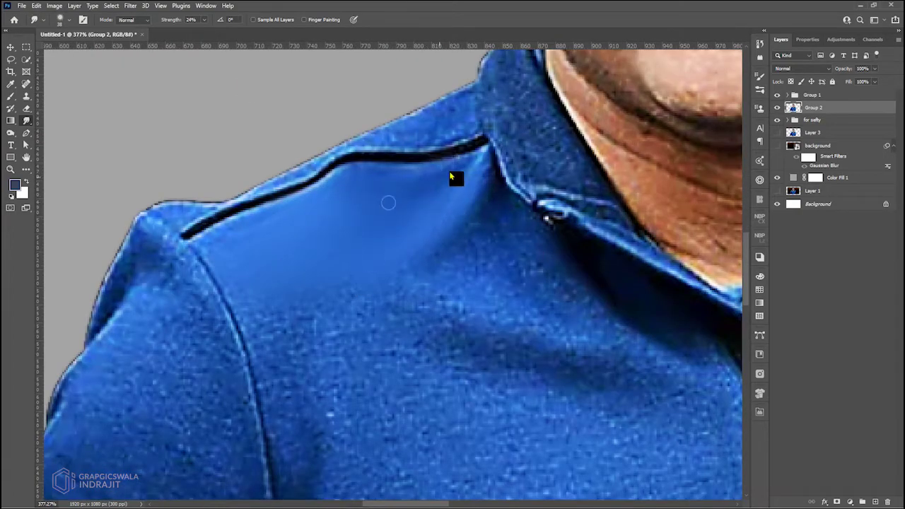
scroll(293, 238, down, 3)
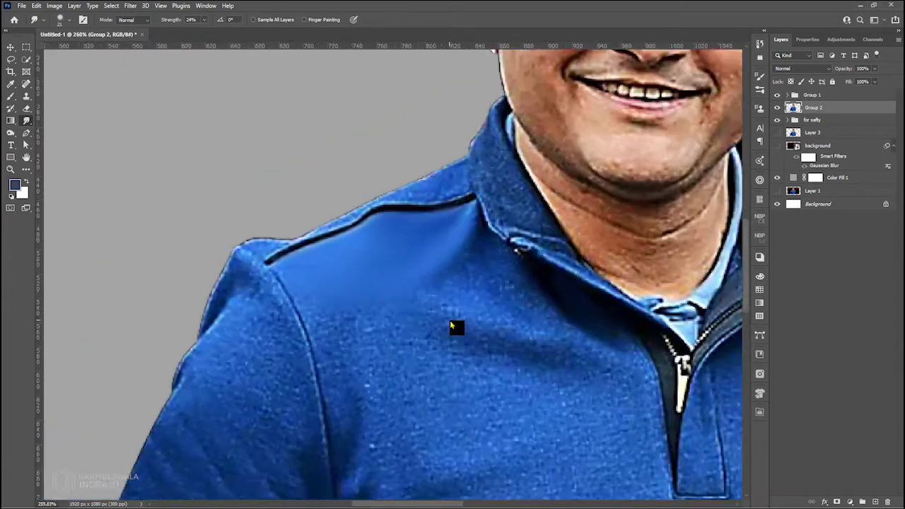
scroll(457, 322, up, 4)
scroll(498, 274, down, 3)
scroll(547, 286, right, 3)
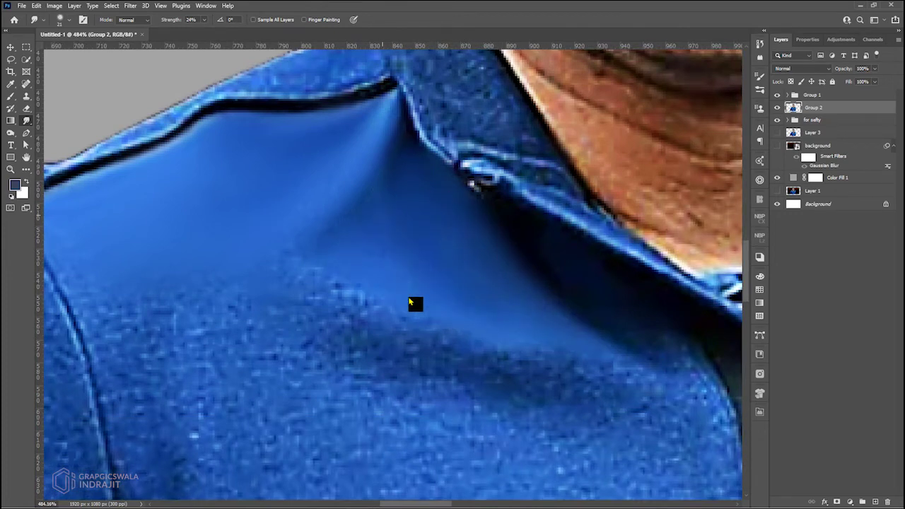
scroll(375, 207, down, 3)
scroll(375, 207, left, 1)
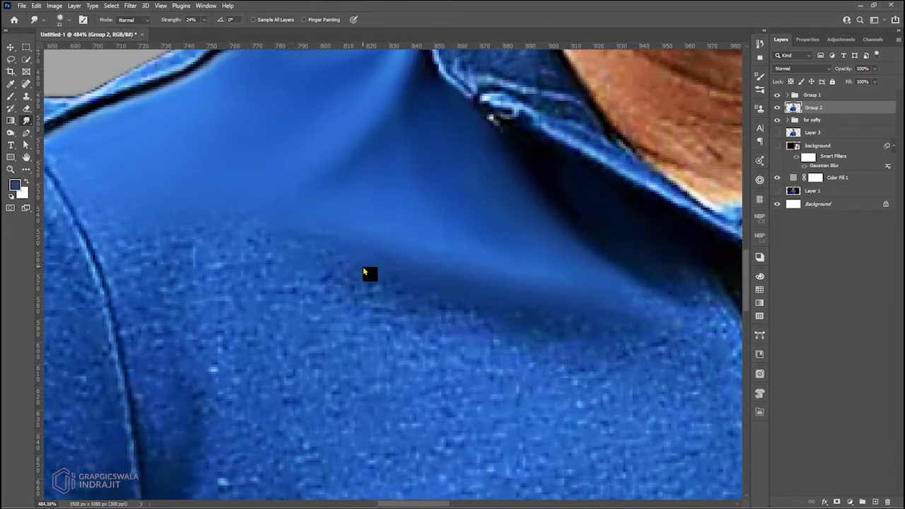
scroll(330, 143, left, 10)
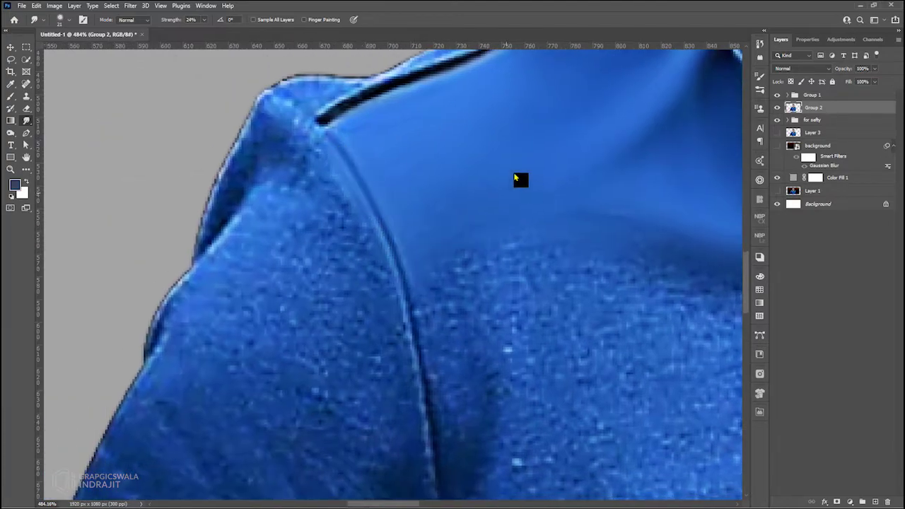
scroll(566, 205, down, 5)
scroll(622, 230, up, 5)
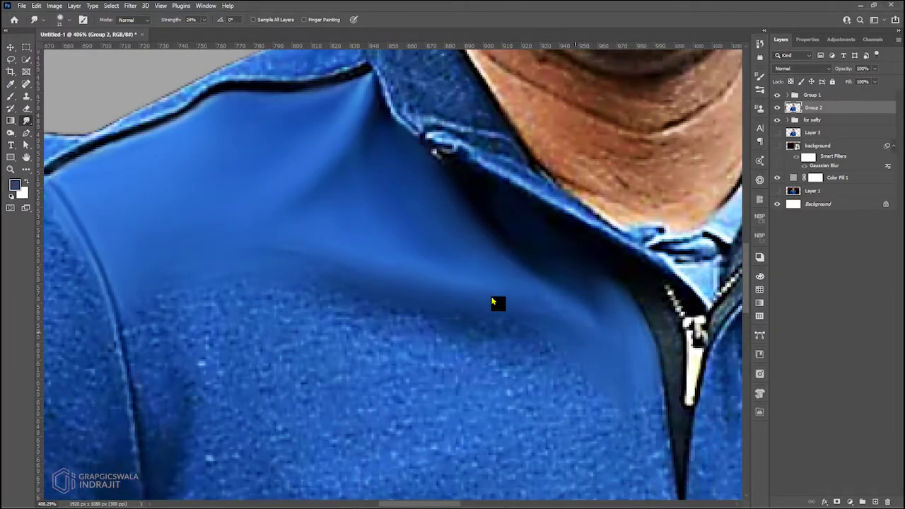
scroll(565, 242, down, 5)
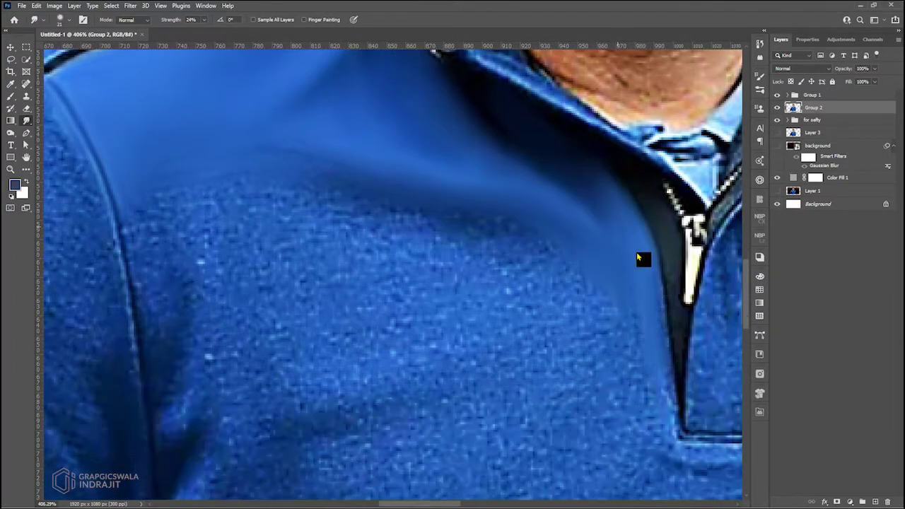
drag(292, 173, 473, 234)
mouse_move(578, 241)
mouse_down()
mouse_move(329, 236)
mouse_move(228, 355)
mouse_move(485, 365)
mouse_move(385, 272)
mouse_up()
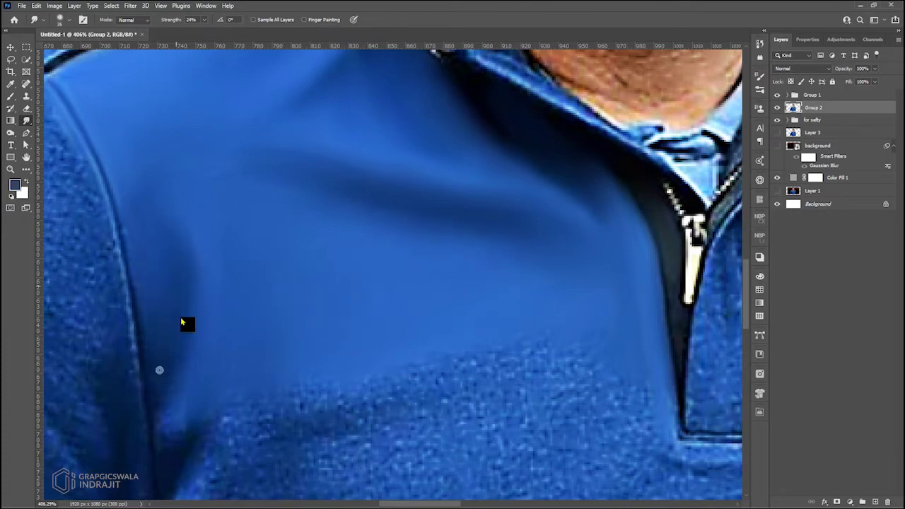
Zoom out to the whole figure and smudge the sweater edge beside the sleeve gap
scroll(226, 332, down, 5)
scroll(226, 332, left, 3)
key(ctrl+0)
scroll(479, 259, up, 3)
scroll(434, 238, up, 2)
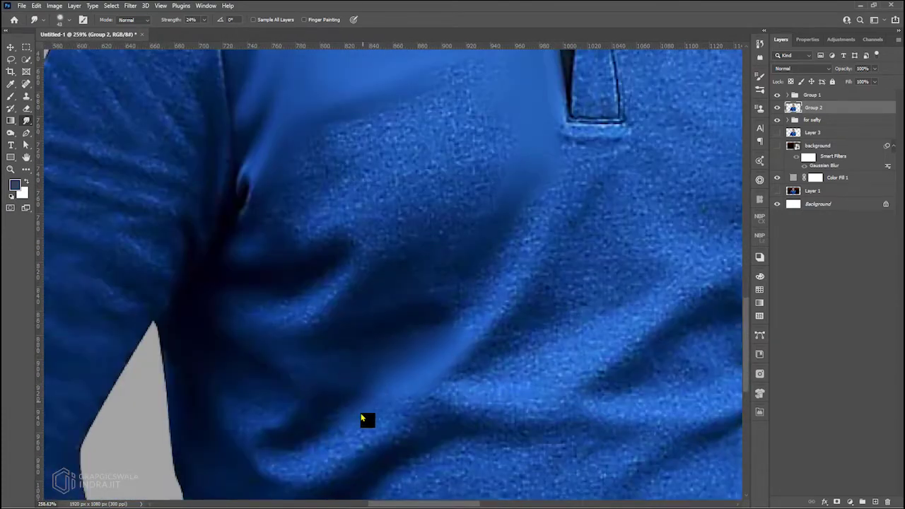
scroll(360, 418, down, 1)
scroll(370, 347, up, 2)
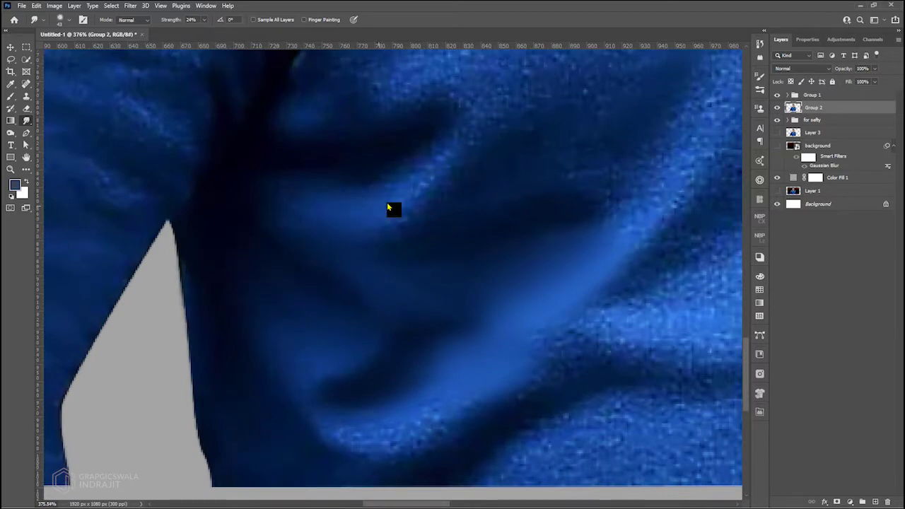
scroll(300, 229, down, 1)
scroll(577, 252, down, 2)
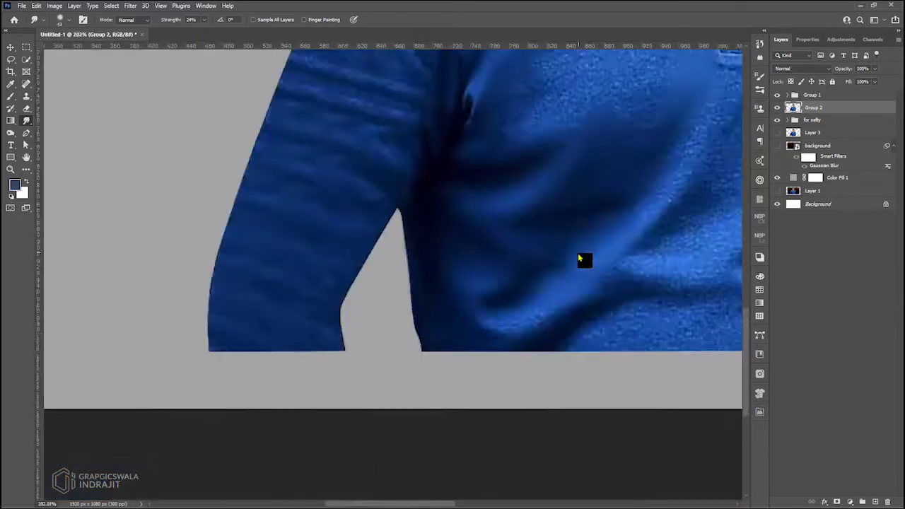
scroll(572, 241, up, 2)
drag(450, 290, 389, 348)
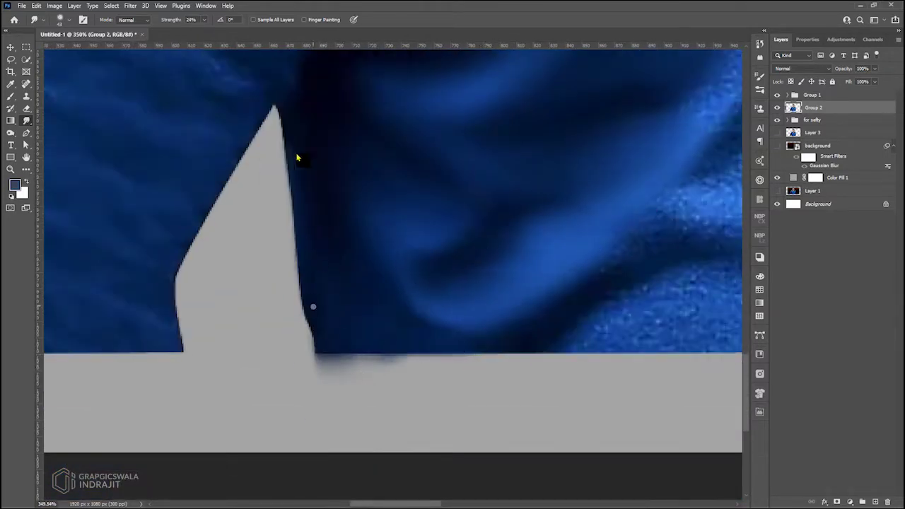
scroll(311, 307, down, 2)
scroll(497, 347, up, 2)
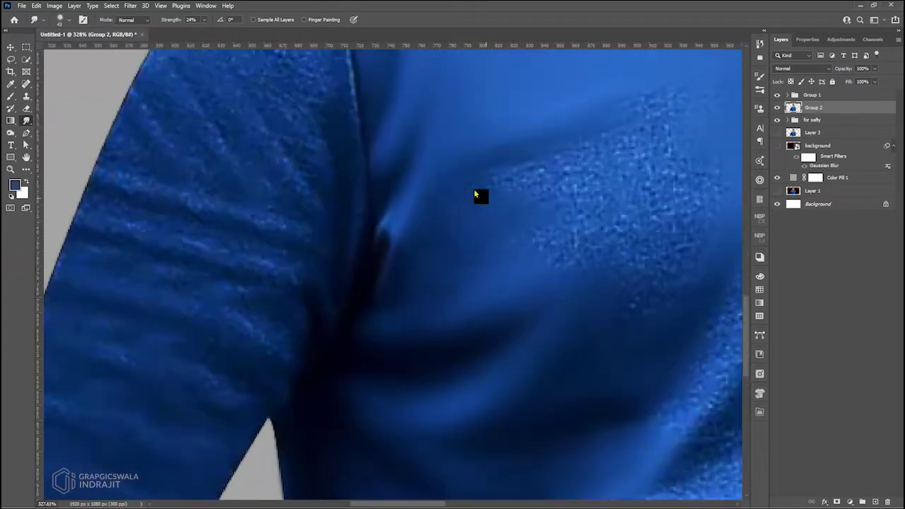
scroll(516, 297, down, 2)
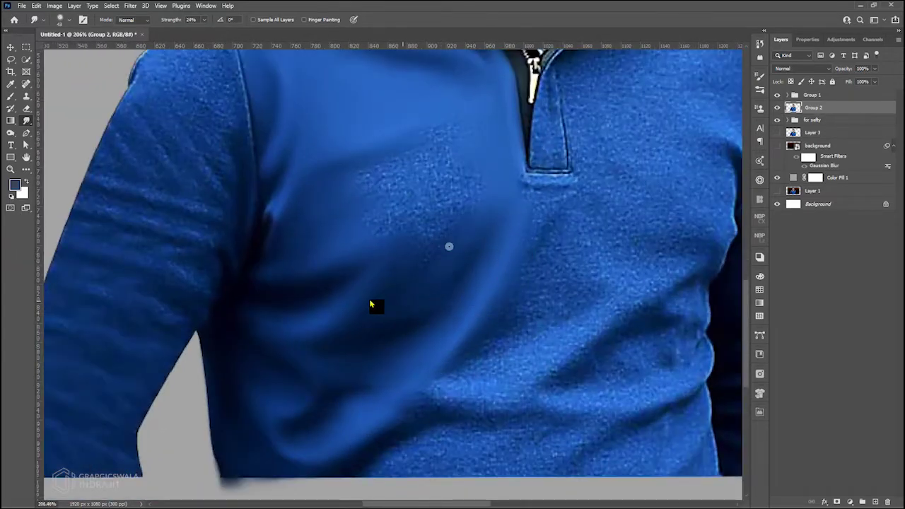
scroll(488, 283, up, 3)
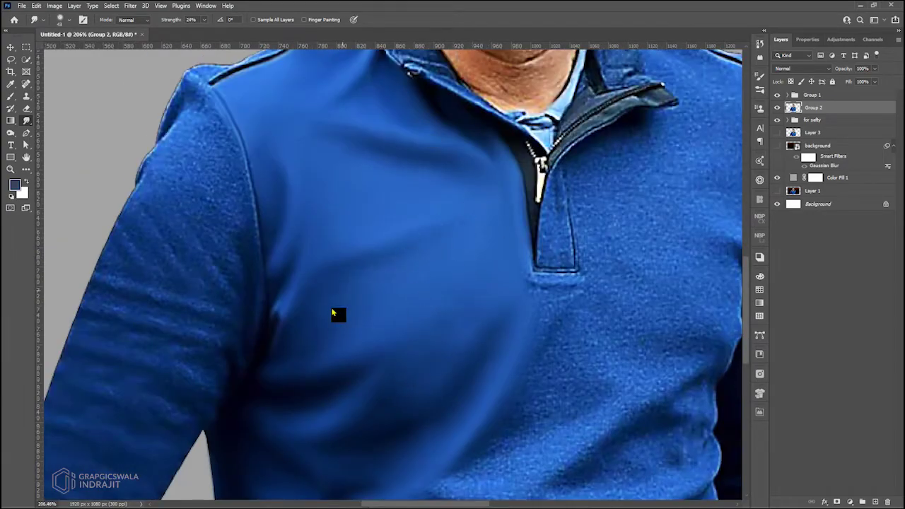
scroll(514, 322, down, 3)
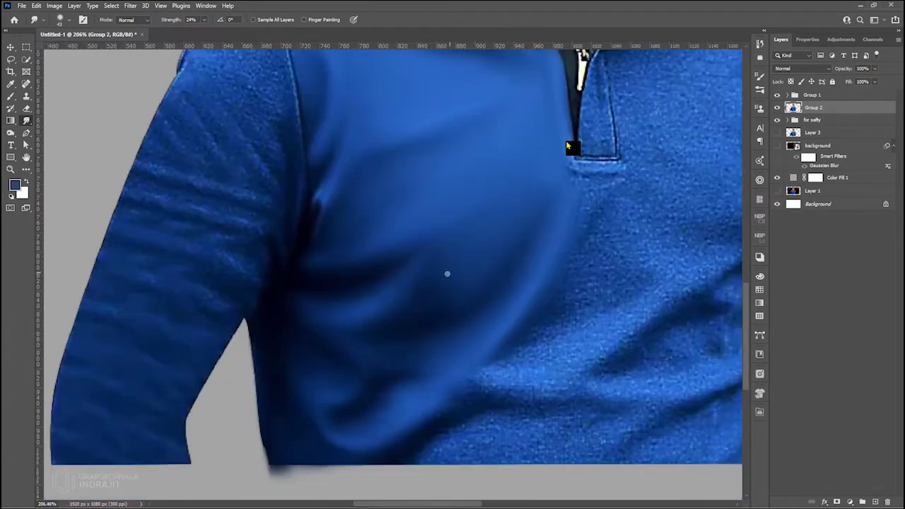
scroll(481, 192, down, 3)
scroll(354, 178, up, 4)
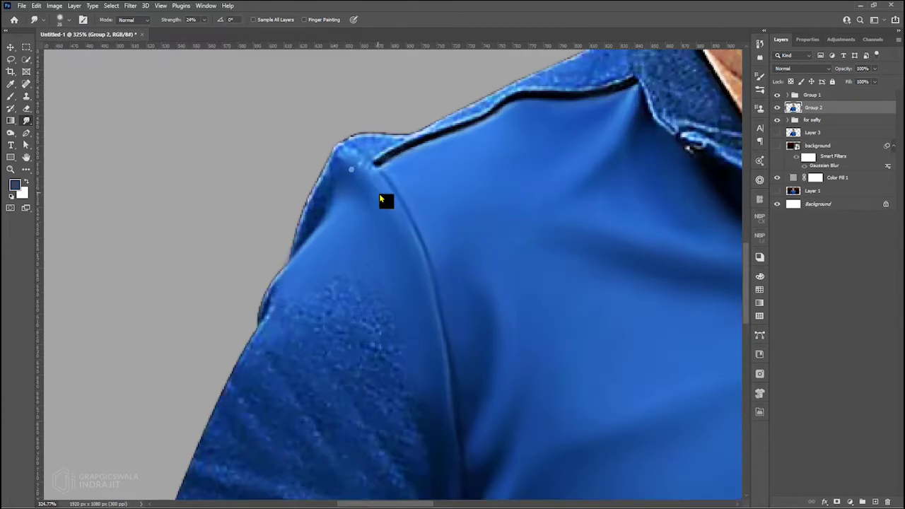
Smooth the shoulder's outline, top seam and the speckled upper sleeve
mouse_move(309, 212)
mouse_down()
mouse_move(333, 172)
mouse_move(414, 145)
mouse_move(491, 105)
mouse_move(347, 145)
mouse_up()
scroll(346, 148, down, 3)
scroll(441, 224, up, 2)
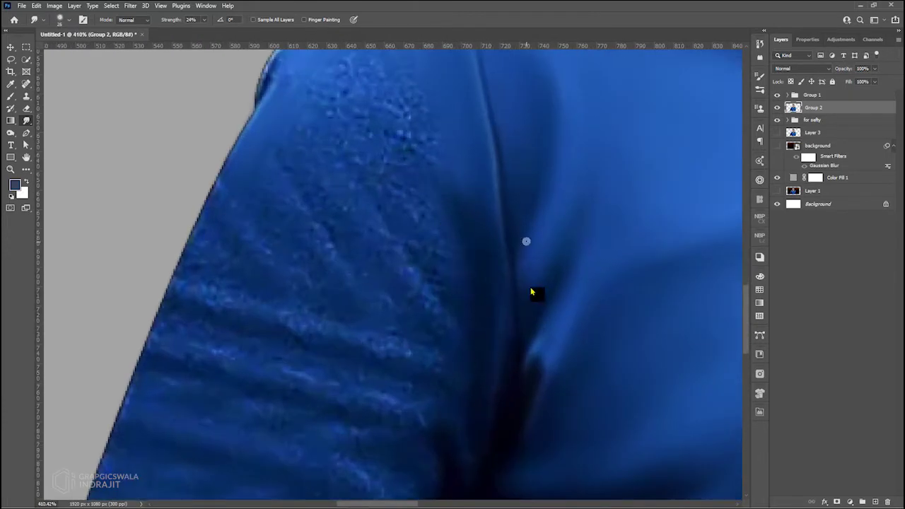
scroll(447, 207, down, 2)
scroll(435, 239, down, 5)
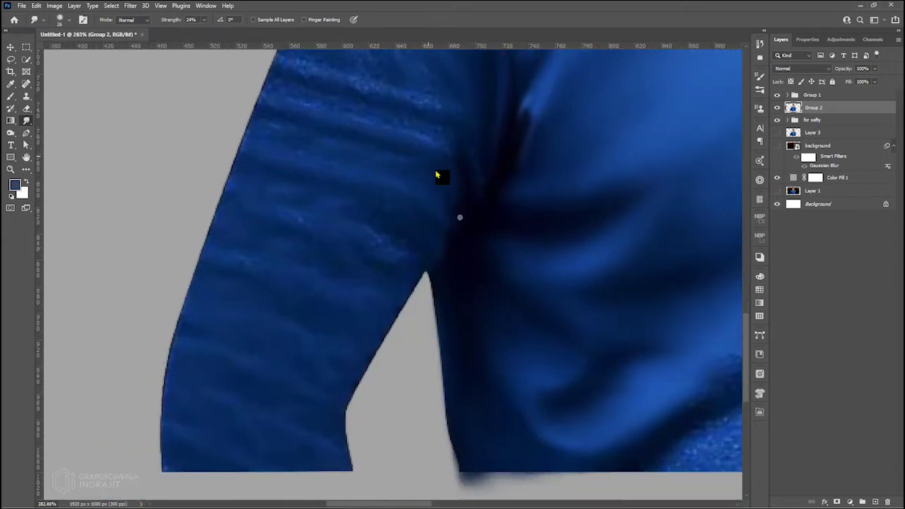
scroll(457, 266, up, 4)
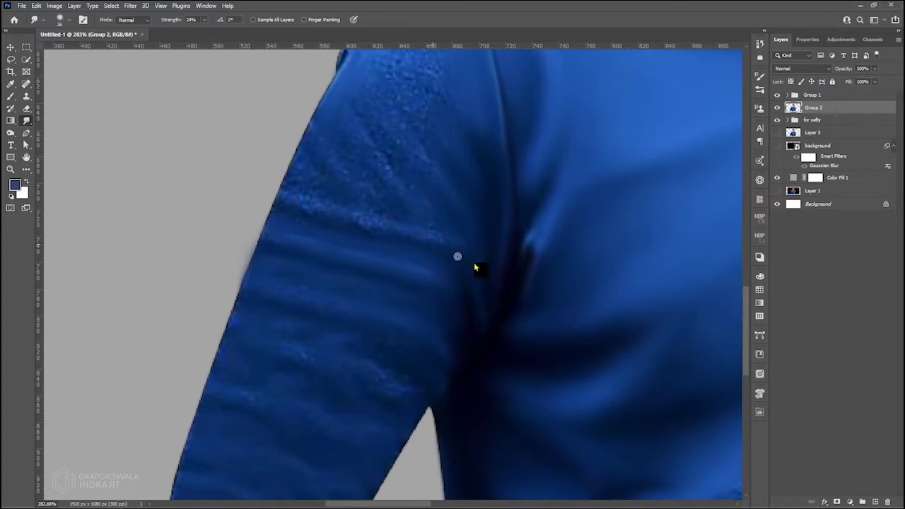
scroll(457, 252, down, 2)
scroll(391, 158, up, 2)
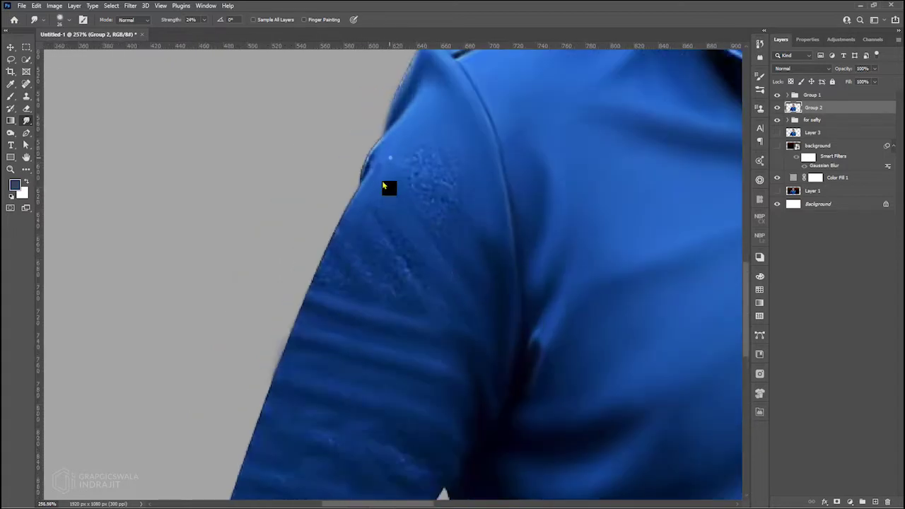
drag(422, 161, 438, 122)
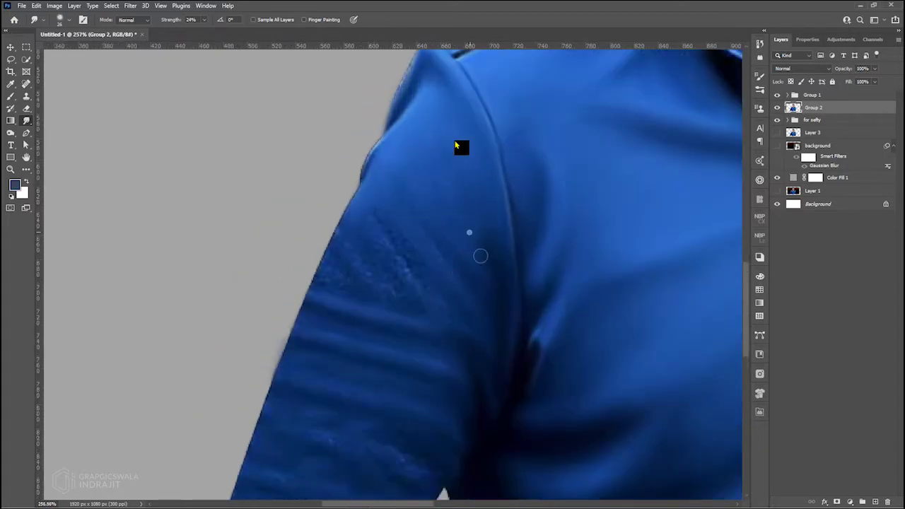
scroll(391, 226, down, 2)
scroll(393, 229, up, 3)
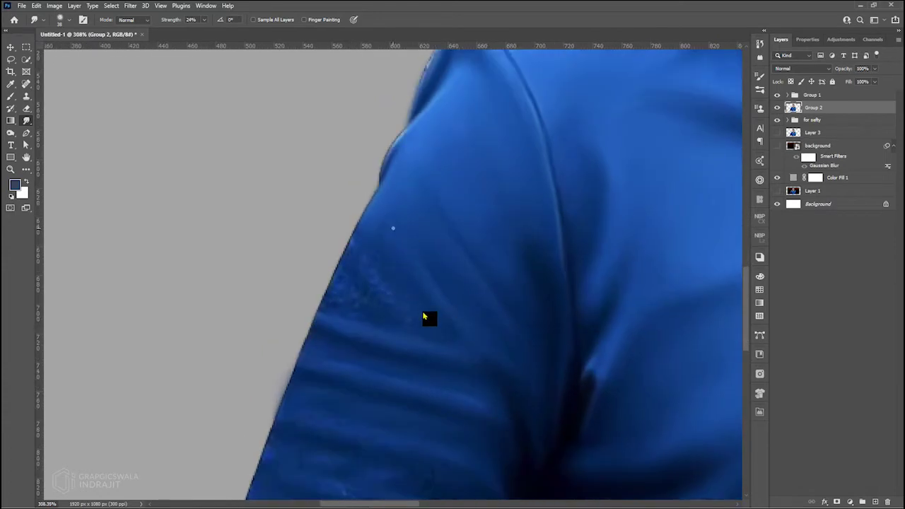
scroll(346, 297, down, 2)
scroll(386, 218, up, 2)
scroll(427, 133, down, 1)
scroll(443, 333, up, 1)
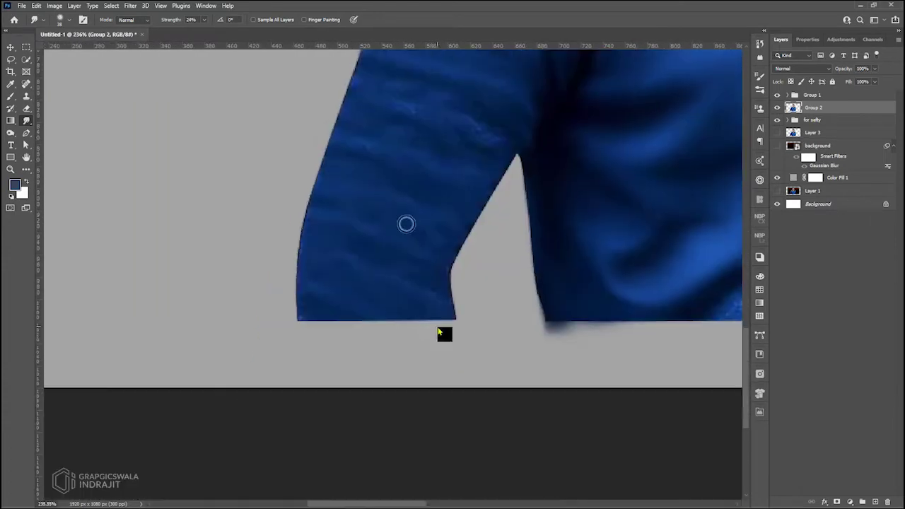
scroll(425, 234, up, 1)
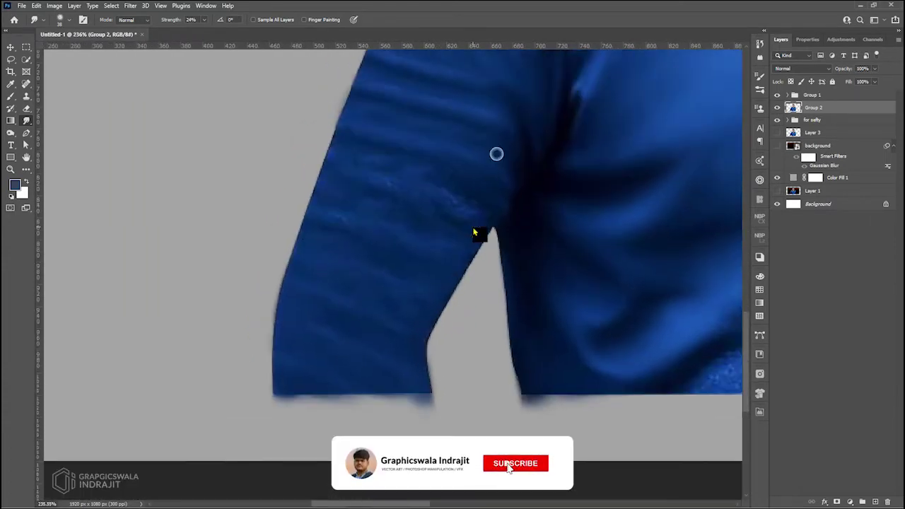
scroll(427, 243, up, 1)
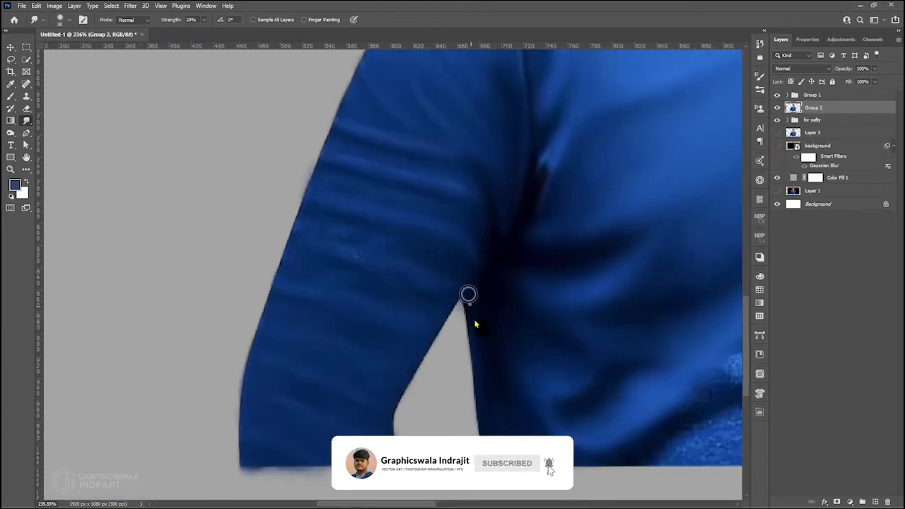
scroll(470, 324, down, 2)
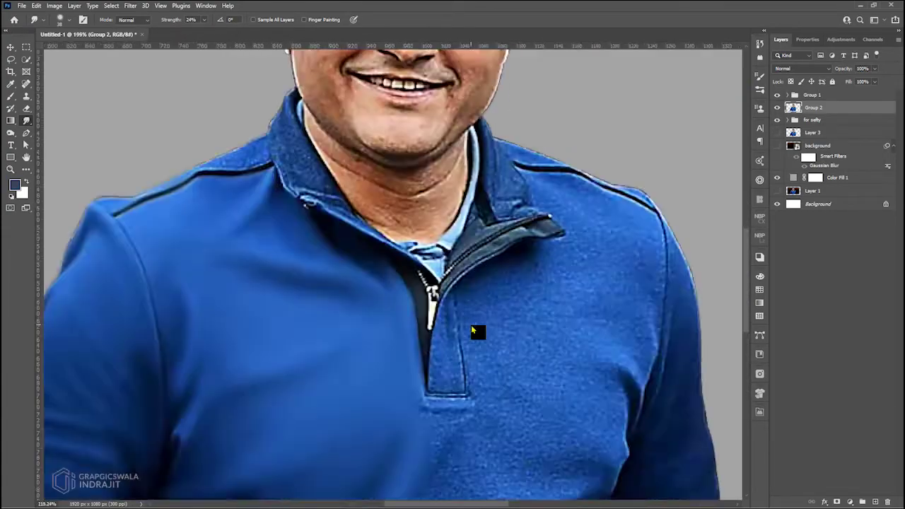
scroll(471, 324, up, 3)
Rotate the view to soften the dark placket edge, then return the view upright
key(r)
drag(467, 325, 532, 224)
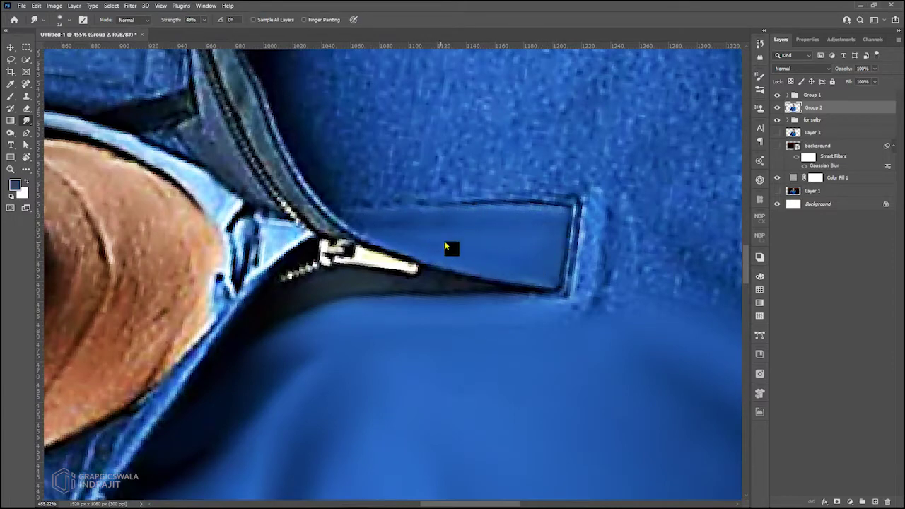
drag(580, 263, 564, 292)
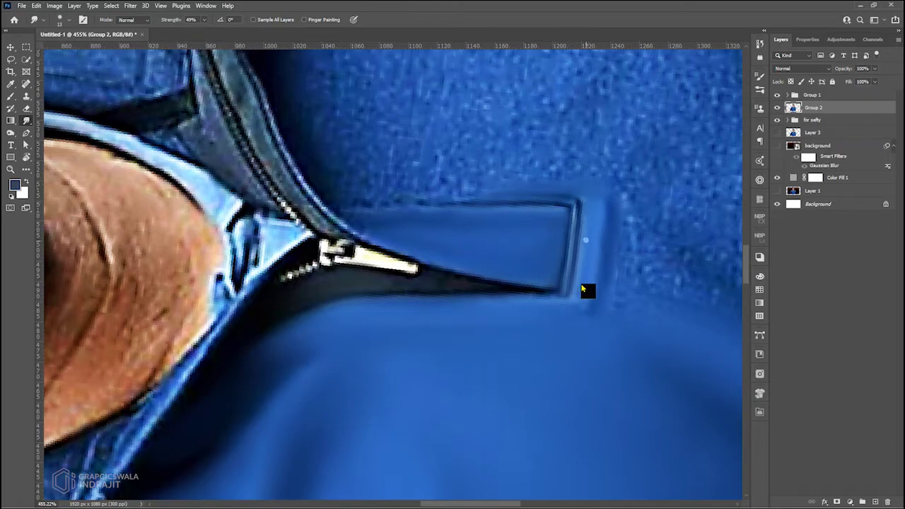
scroll(589, 245, down, 3)
key(r)
drag(487, 174, 408, 289)
key(Escape)
Smear the collar zipper teeth into a dark line, including the teeth above the pull
scroll(425, 257, up, 5)
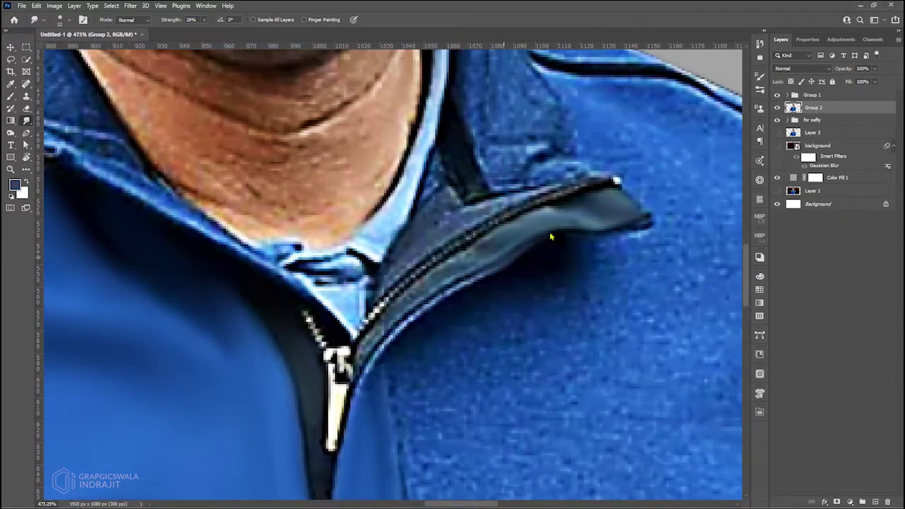
mouse_move(612, 183)
mouse_down()
mouse_move(493, 216)
mouse_move(389, 307)
mouse_up()
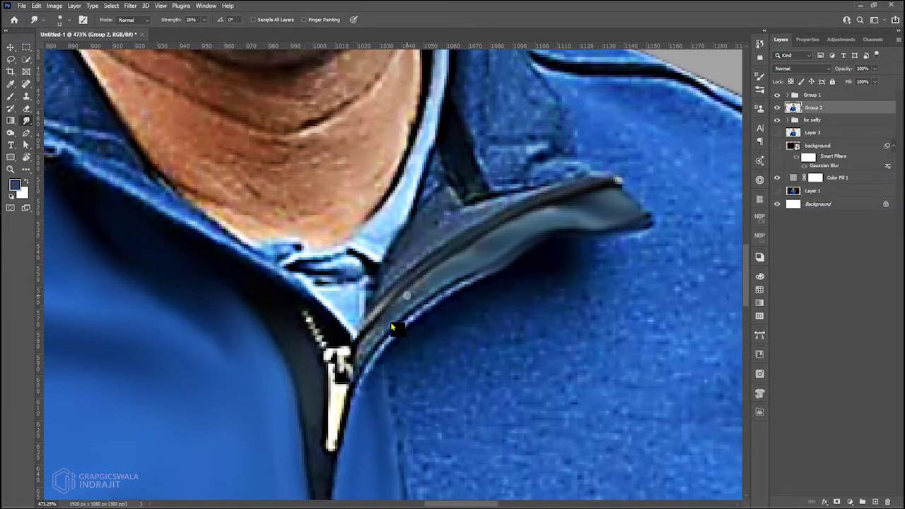
drag(362, 355, 377, 304)
scroll(374, 368, up, 2)
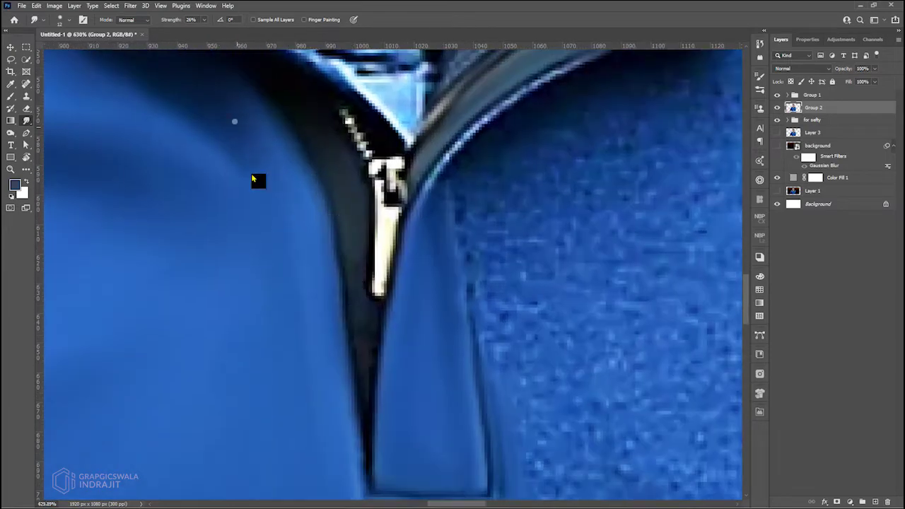
scroll(373, 359, down, 2)
scroll(424, 374, down, 3)
scroll(468, 391, up, 3)
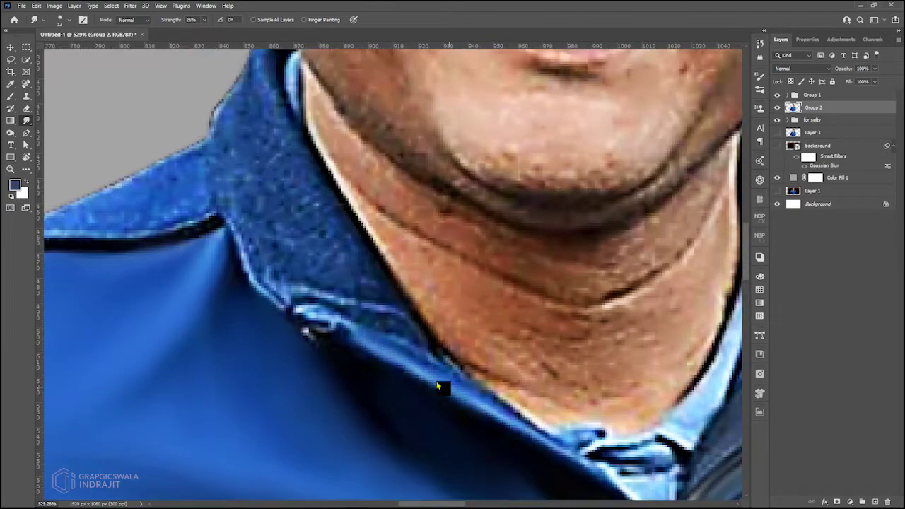
scroll(482, 390, up, 2)
drag(574, 358, 424, 378)
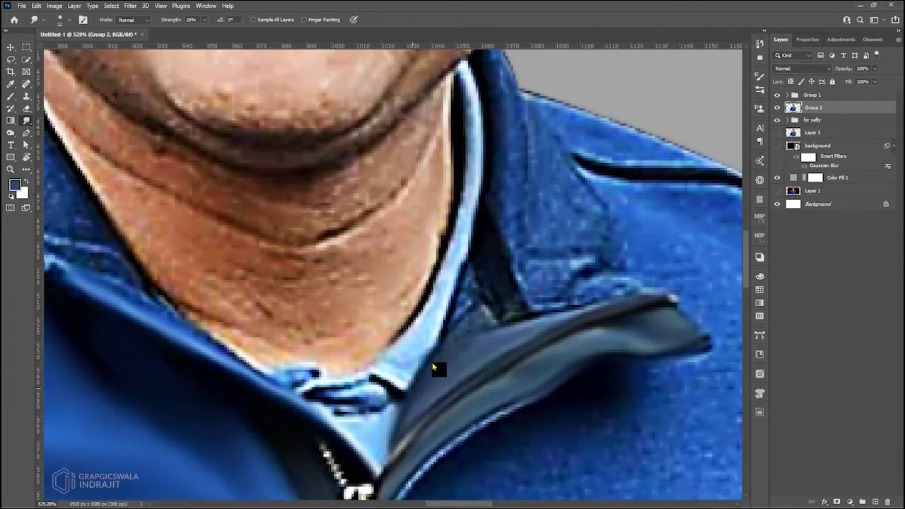
scroll(513, 333, down, 4)
scroll(485, 393, up, 3)
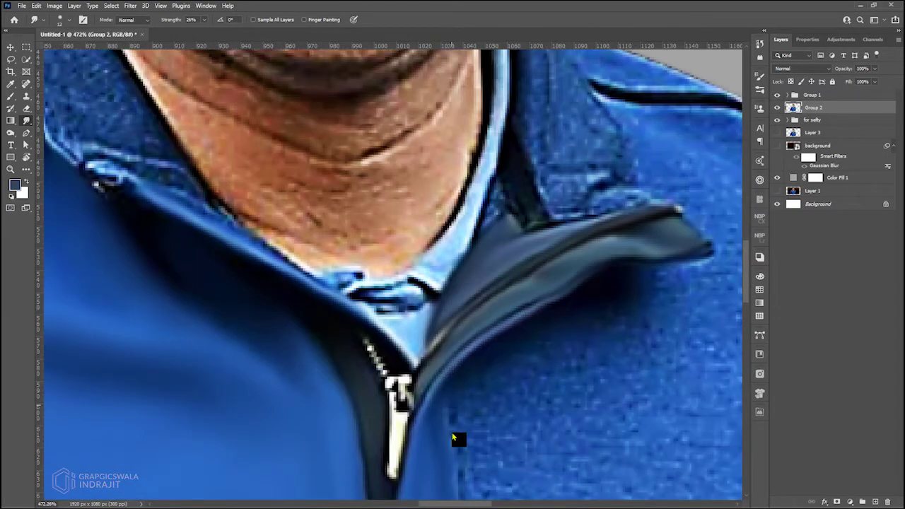
drag(451, 406, 476, 329)
scroll(488, 367, up, 3)
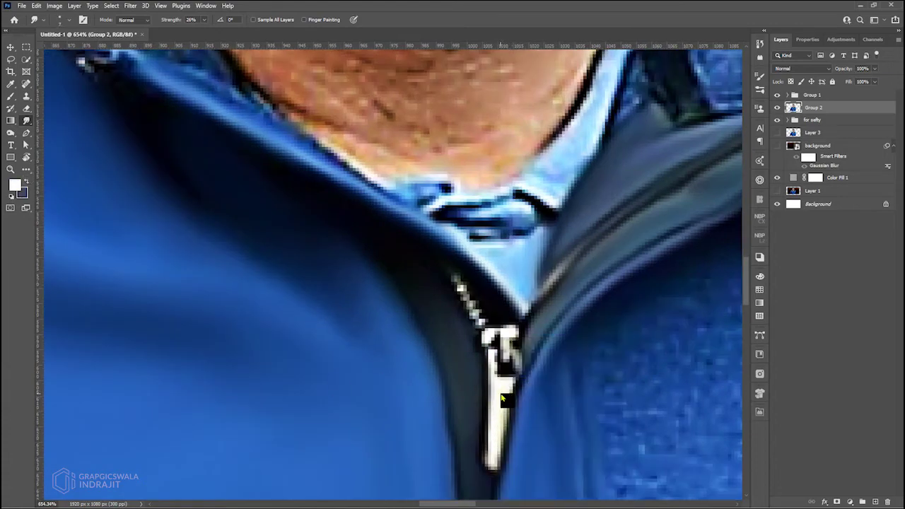
mouse_move(505, 344)
mouse_down()
mouse_move(467, 303)
mouse_move(499, 368)
mouse_move(499, 339)
mouse_up()
scroll(488, 354, down, 10)
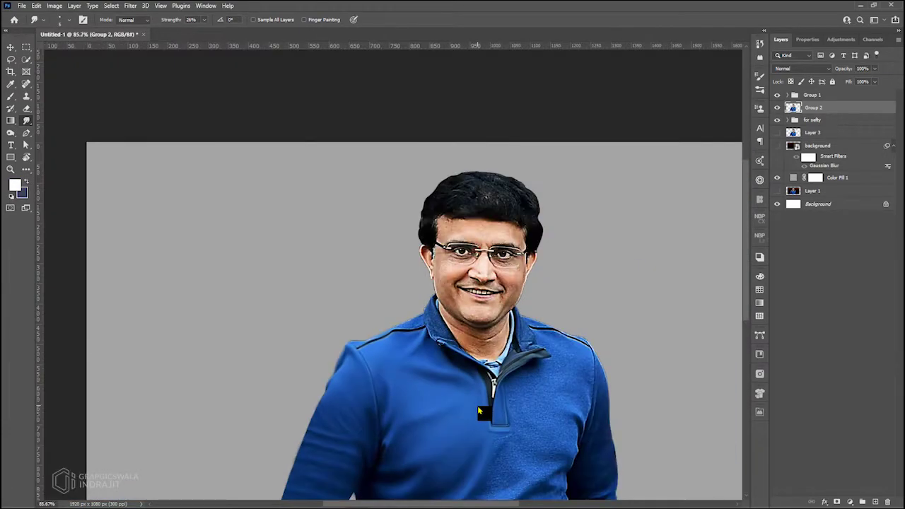
scroll(450, 311, up, 7)
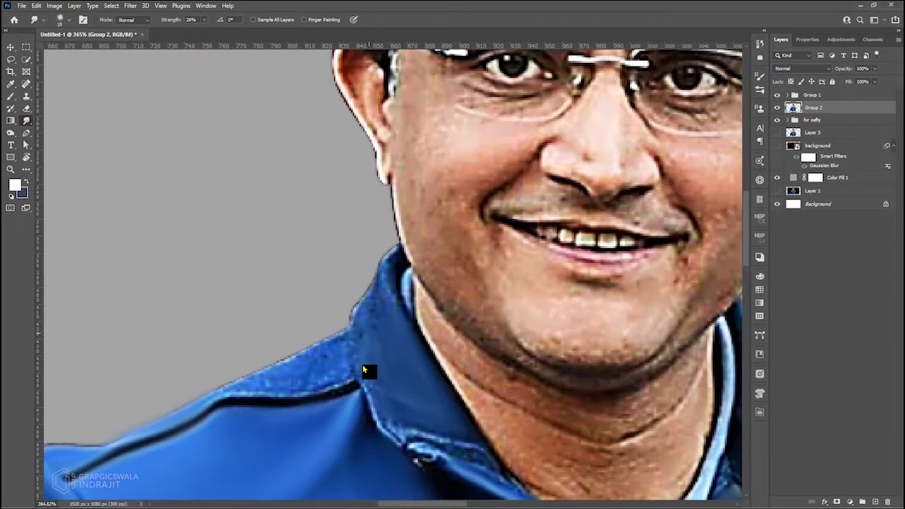
drag(406, 394, 396, 442)
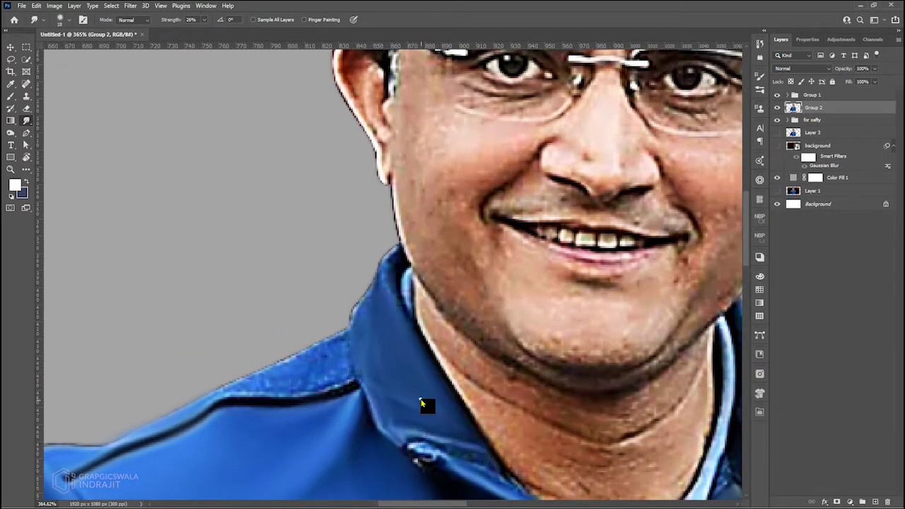
drag(296, 367, 416, 313)
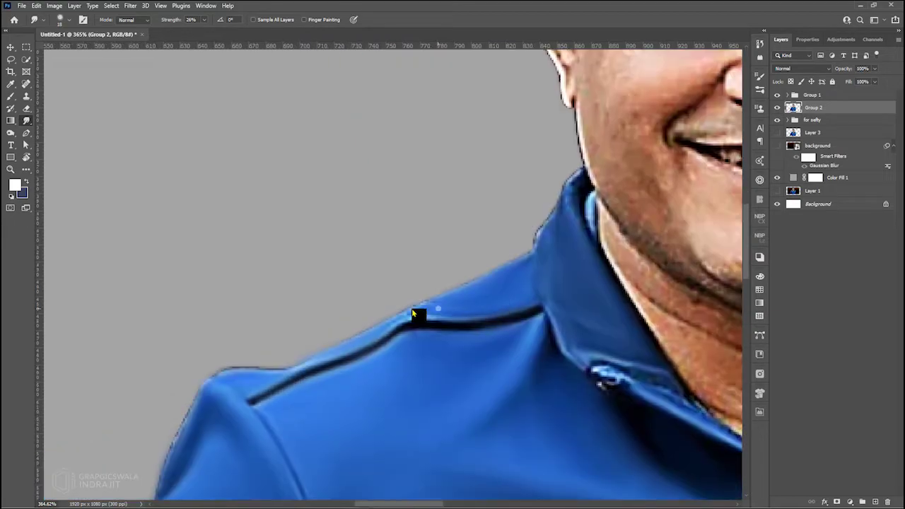
scroll(282, 375, down, 5)
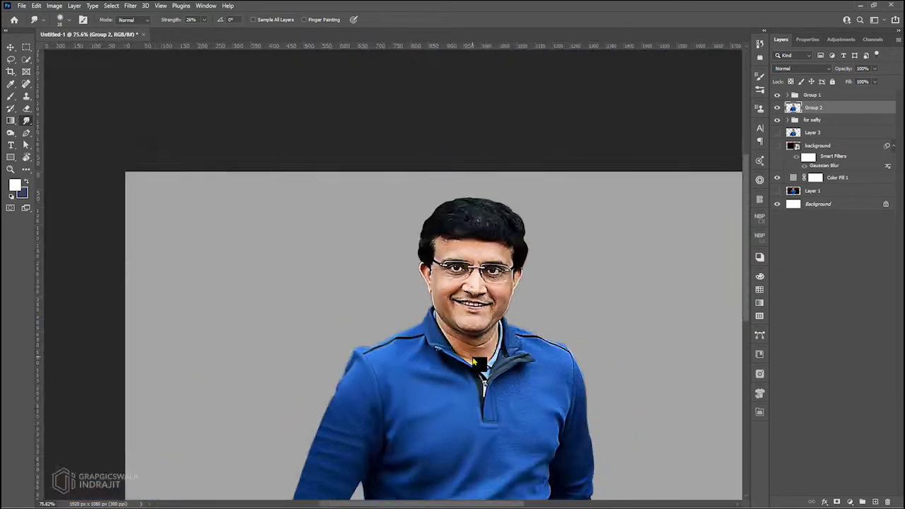
scroll(381, 352, up, 5)
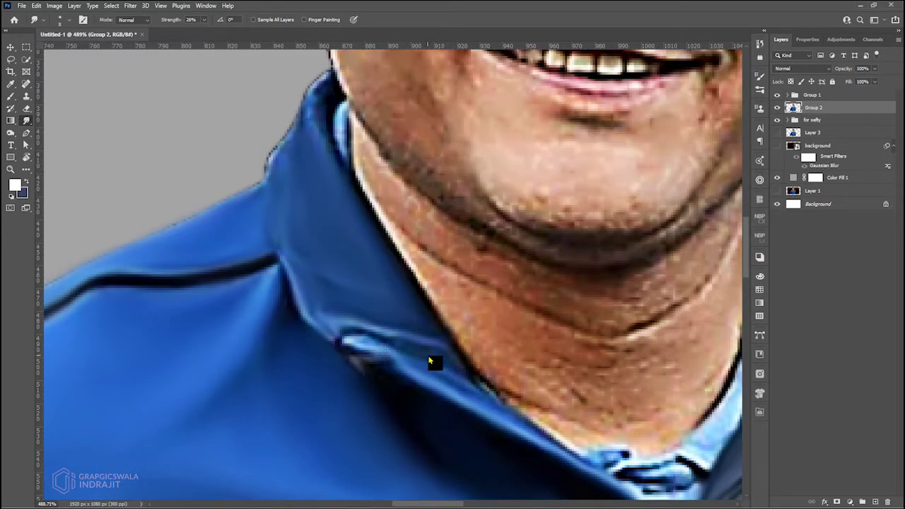
scroll(431, 359, down, 5)
scroll(481, 354, up, 6)
scroll(500, 382, down, 5)
scroll(431, 321, up, 4)
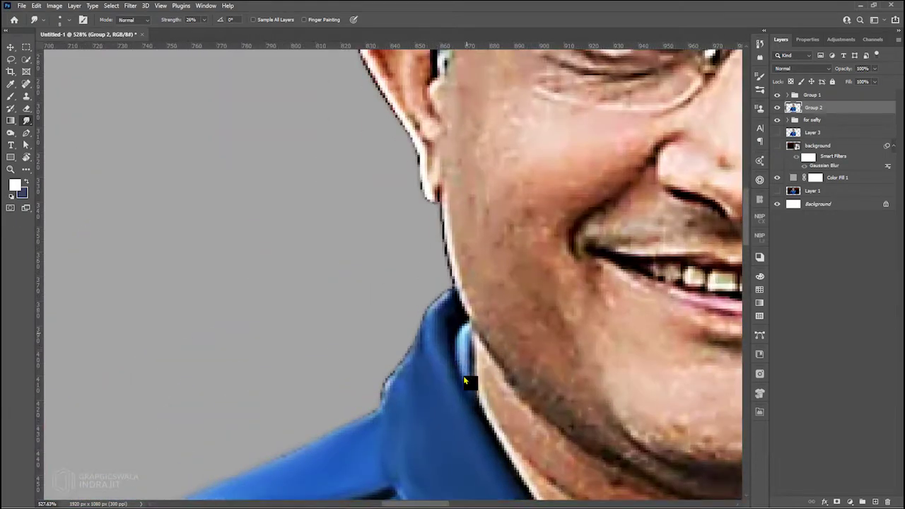
scroll(406, 360, down, 5)
scroll(487, 333, up, 3)
scroll(506, 340, up, 1)
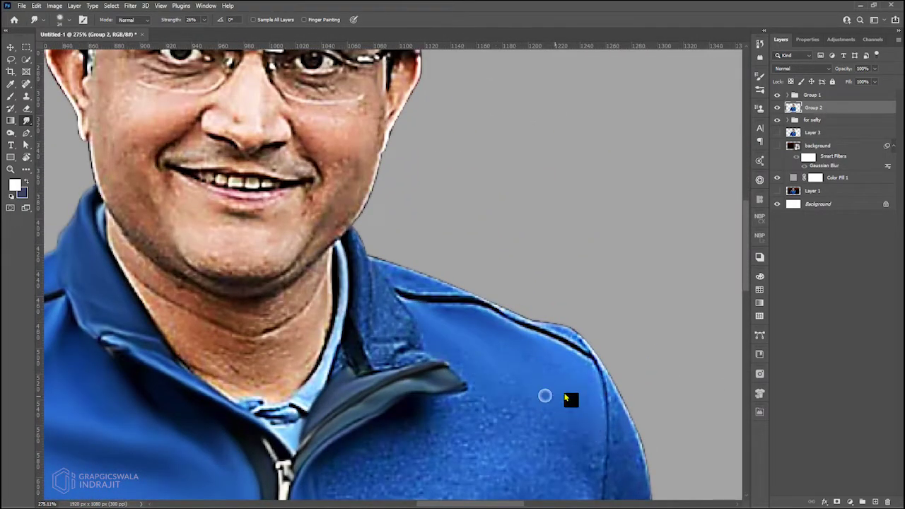
scroll(600, 466, down, 5)
scroll(532, 348, left, 2)
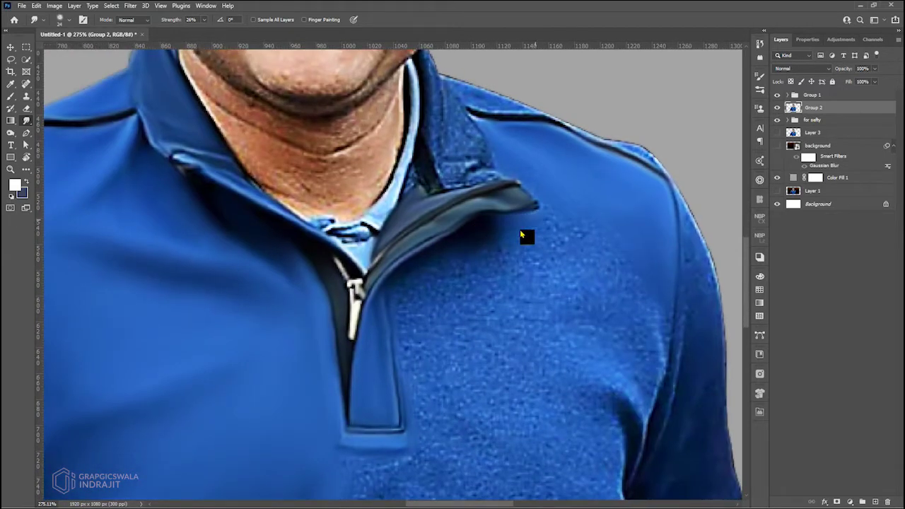
Smudge the speckled sweater texture beside the collar, placket and shoulder smooth
mouse_move(470, 251)
mouse_down()
mouse_move(398, 299)
mouse_move(409, 280)
mouse_up()
mouse_move(421, 377)
mouse_down()
mouse_move(473, 289)
mouse_move(465, 253)
mouse_up()
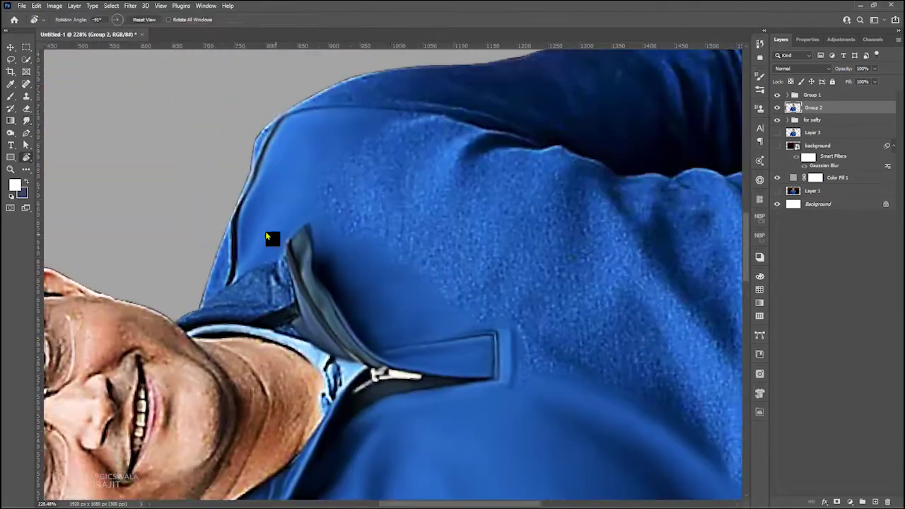
drag(425, 300, 445, 189)
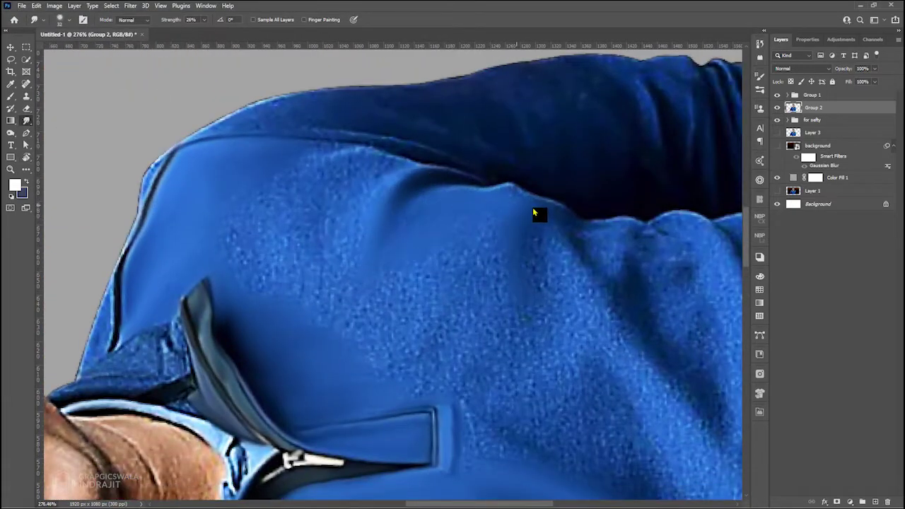
drag(526, 210, 394, 226)
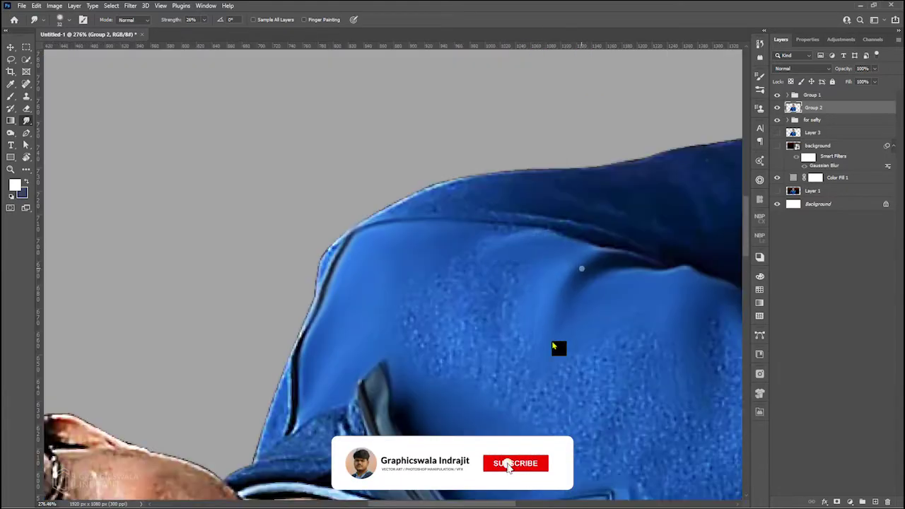
mouse_move(554, 345)
mouse_down()
mouse_move(524, 238)
mouse_move(436, 283)
mouse_move(462, 259)
mouse_move(440, 359)
mouse_up()
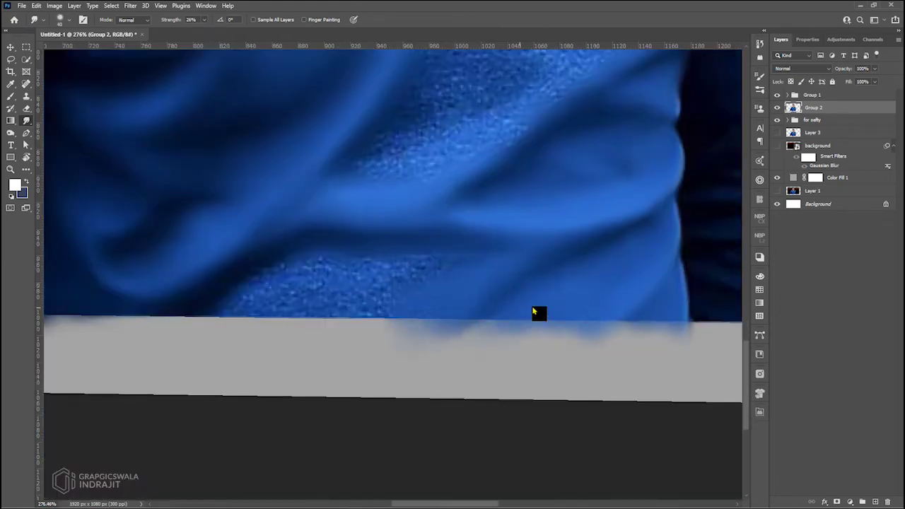
At 73% Smudge strength, smear the blue hem into the grey, then drop strength to 31%
key(7)
key(3)
mouse_move(534, 312)
mouse_down()
mouse_move(438, 297)
mouse_move(493, 318)
mouse_move(609, 322)
mouse_move(201, 326)
mouse_up()
key(3)
key(1)
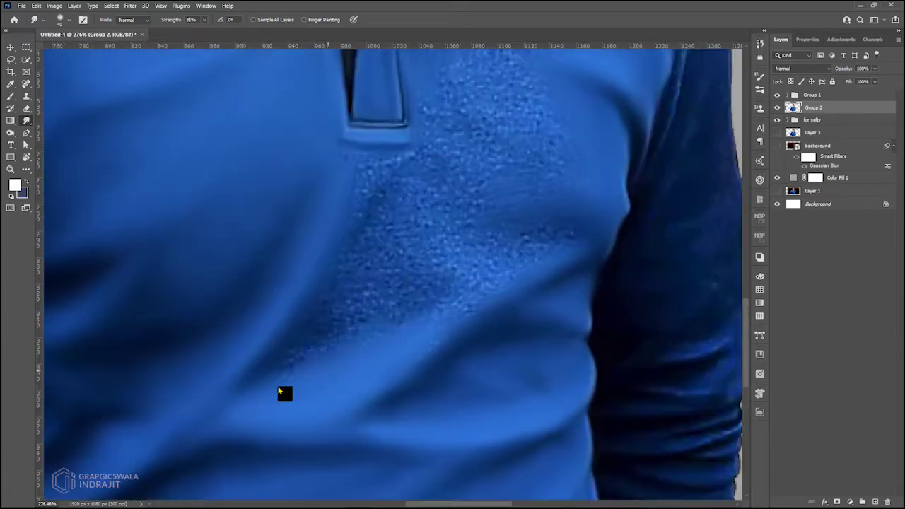
Blur the leftover speckles at the patch's edge and zoom out to check the image
drag(279, 390, 248, 405)
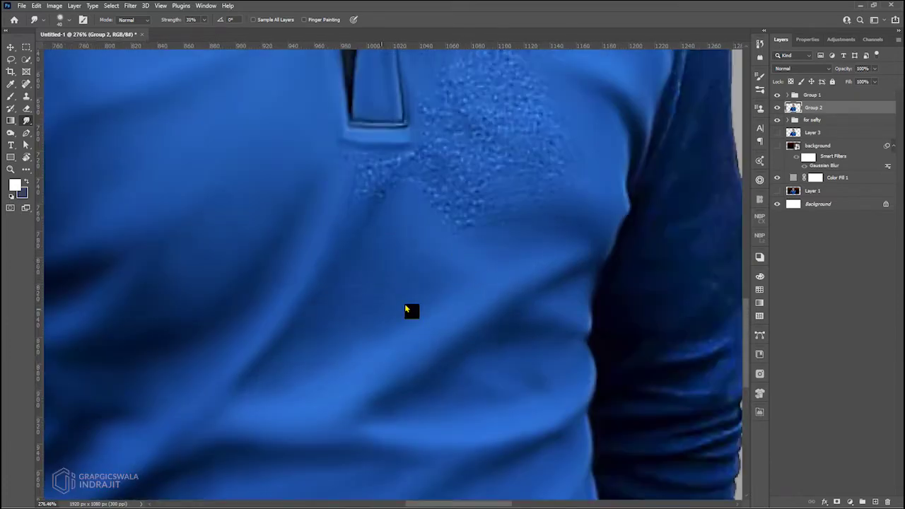
scroll(424, 281, up, 3)
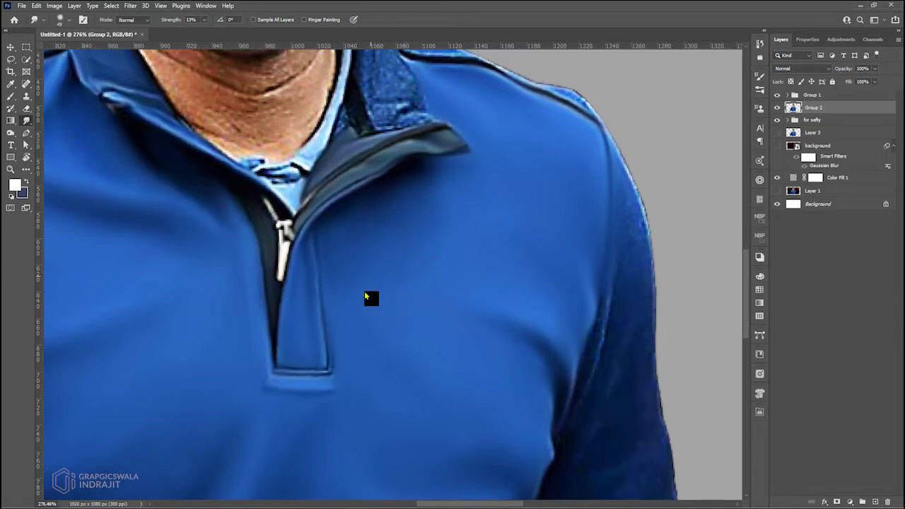
scroll(346, 322, up, 3)
scroll(445, 339, left, 5)
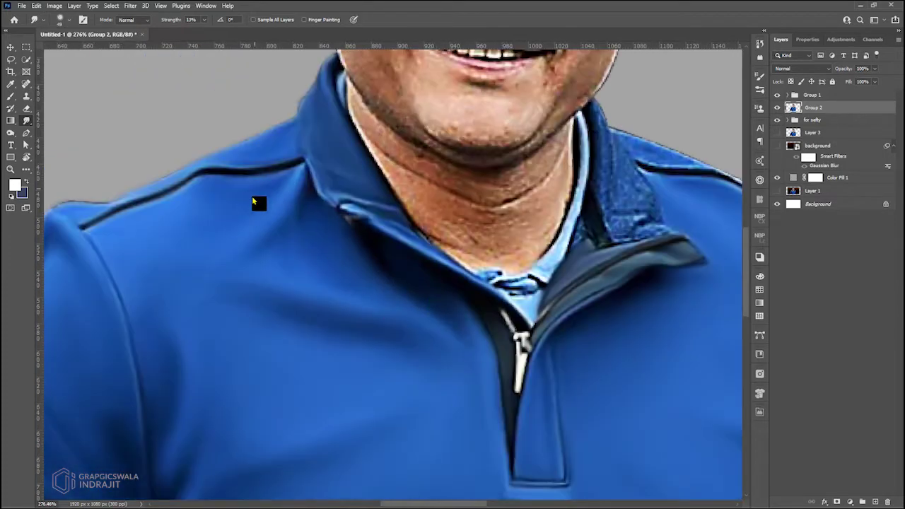
key(ctrl+0)
alt+scroll(446, 451, up, 5)
scroll(539, 382, down, 2)
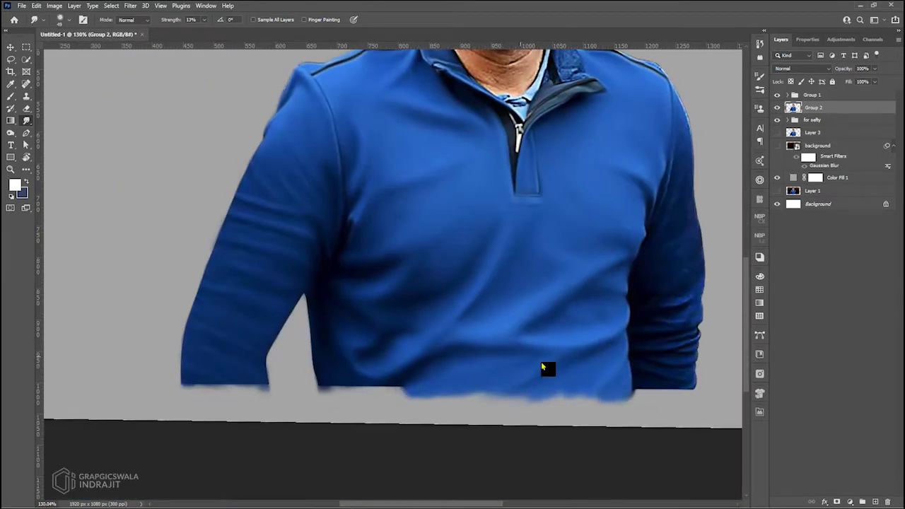
Zoom into the collar and smudge its textured area into smoother dark blue
key(ctrl+0)
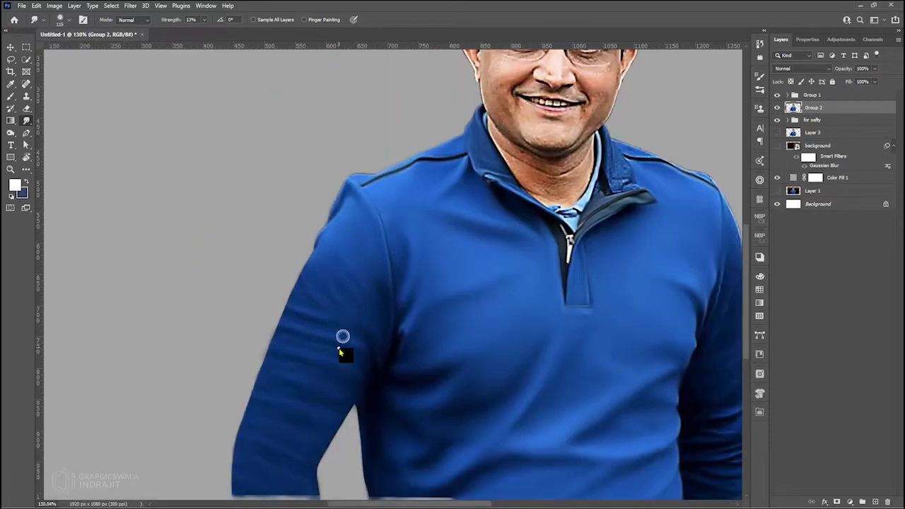
alt+scroll(318, 335, up, 5)
scroll(424, 248, up, 3)
scroll(424, 248, right, 5)
alt+scroll(444, 203, up, 5)
scroll(424, 283, right, 1)
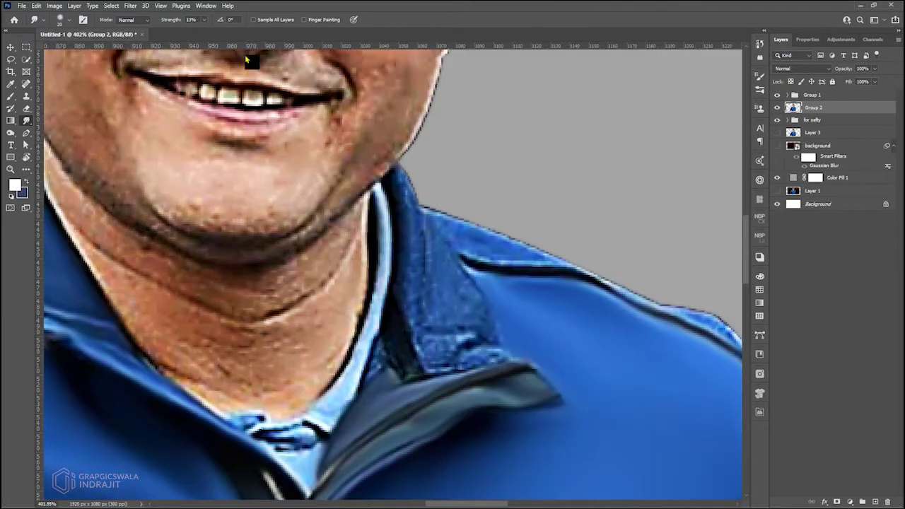
mouse_move(454, 330)
mouse_down()
mouse_move(460, 283)
mouse_move(465, 367)
mouse_up()
mouse_move(503, 337)
mouse_down()
mouse_move(410, 259)
mouse_move(529, 257)
mouse_up()
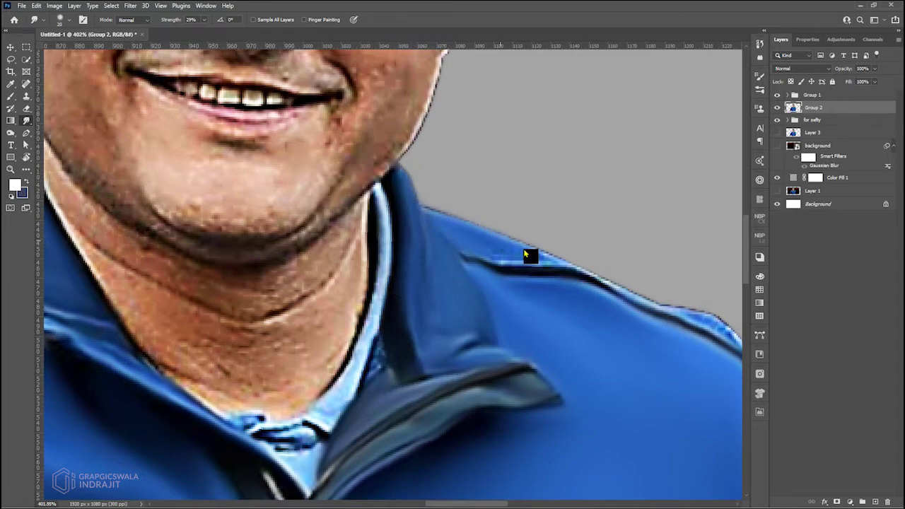
Soften the dark lines running along the collar
scroll(454, 327, right, 3)
scroll(503, 282, down, 2)
scroll(506, 376, up, 3)
scroll(506, 375, left, 3)
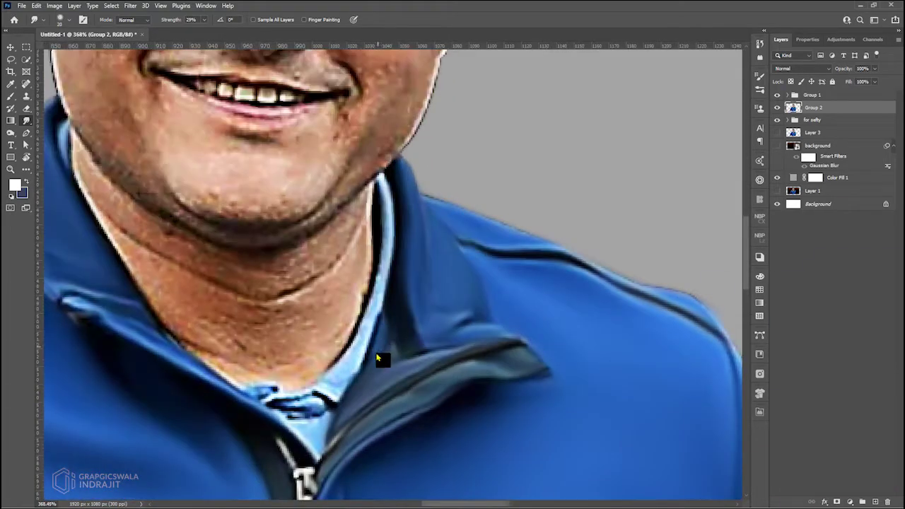
mouse_move(312, 411)
mouse_down()
mouse_move(300, 429)
mouse_move(329, 434)
mouse_up()
Smear the sleeve hem into a wavy edge and the shirt hem into a soft edge
scroll(292, 432, down, 2)
scroll(293, 432, down, 5)
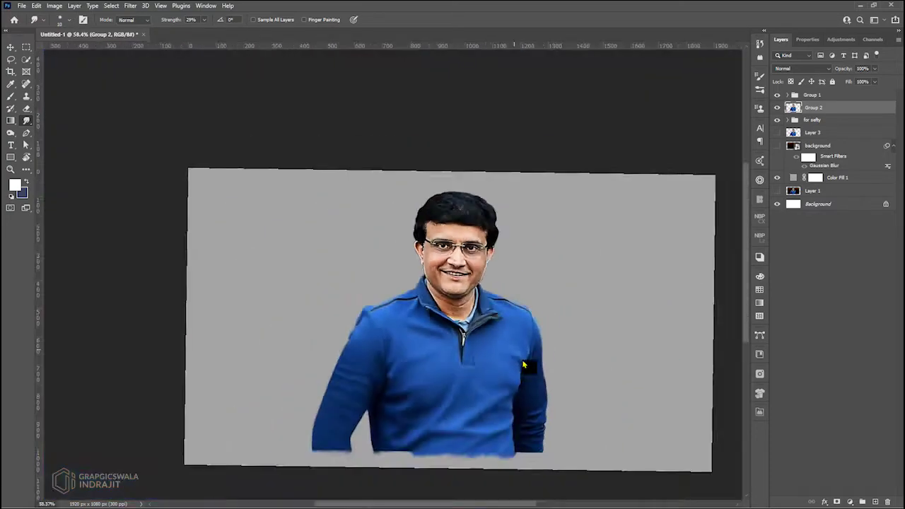
scroll(408, 297, up, 6)
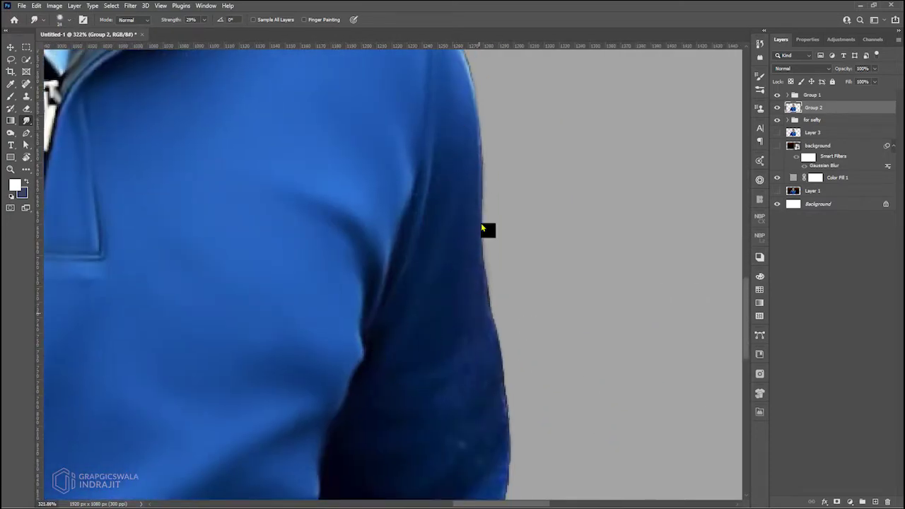
scroll(483, 345, down, 3)
scroll(468, 294, left, 1)
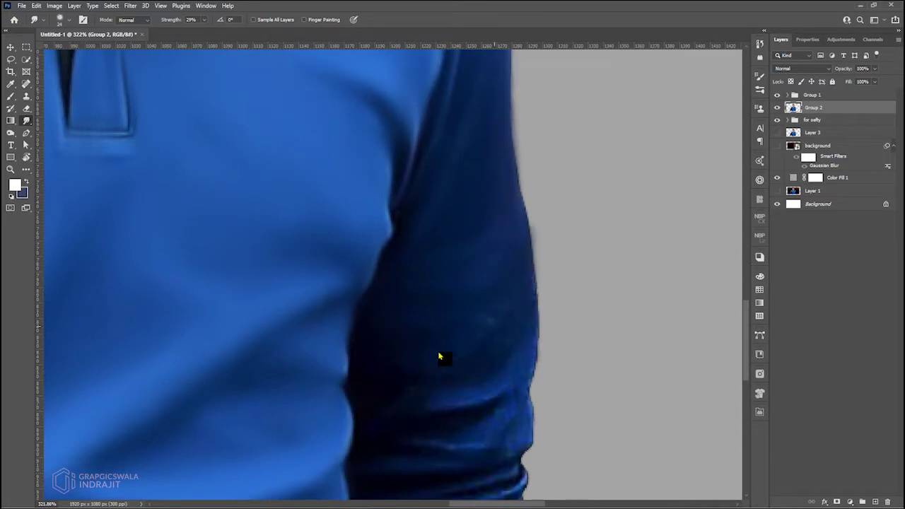
scroll(506, 410, down, 2)
scroll(507, 411, left, 1)
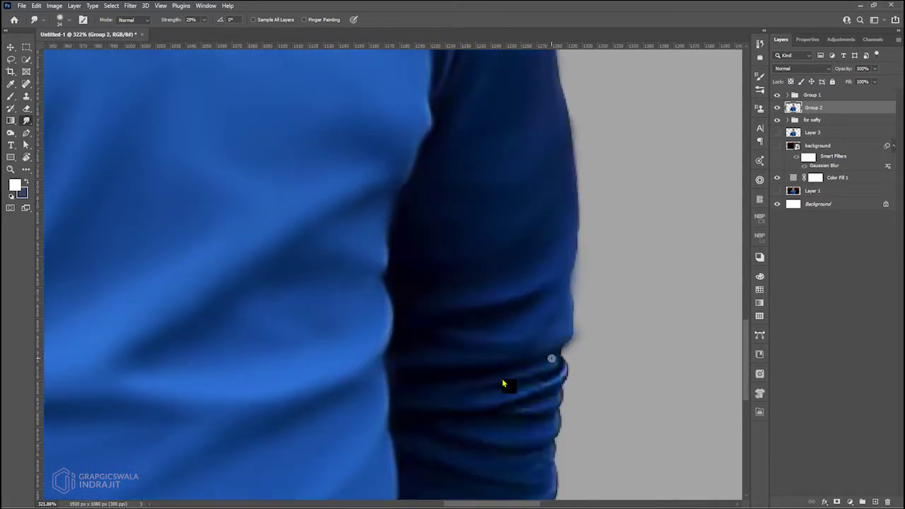
scroll(527, 440, down, 3)
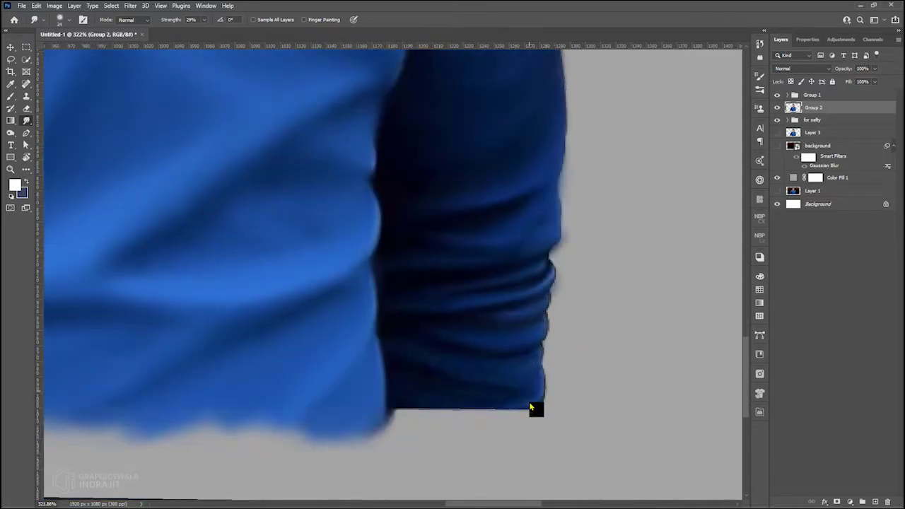
mouse_move(397, 399)
mouse_down()
mouse_move(474, 412)
mouse_move(527, 409)
mouse_move(441, 420)
mouse_move(319, 386)
mouse_up()
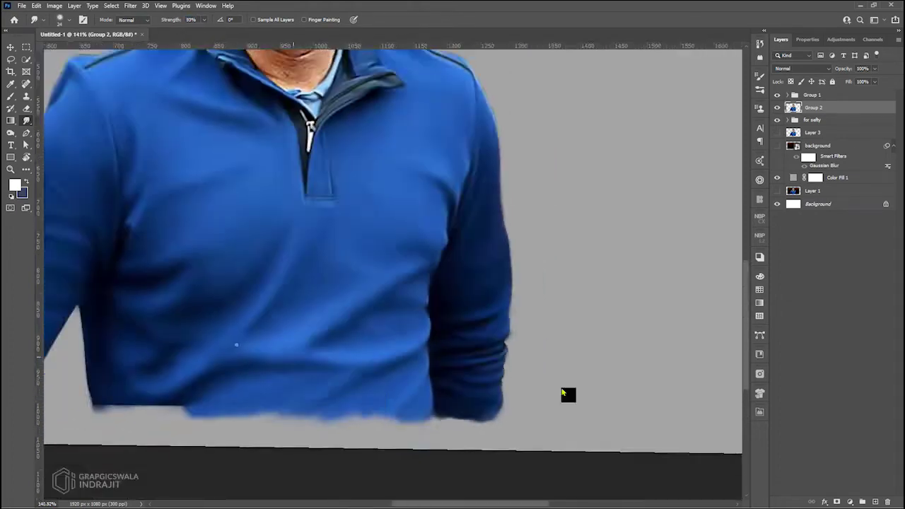
mouse_move(476, 414)
mouse_down()
mouse_move(313, 381)
mouse_move(248, 391)
mouse_up()
scroll(414, 396, left, 5)
Duplicate Group 2 as Group 2 copy to paint on
key(ctrl+0)
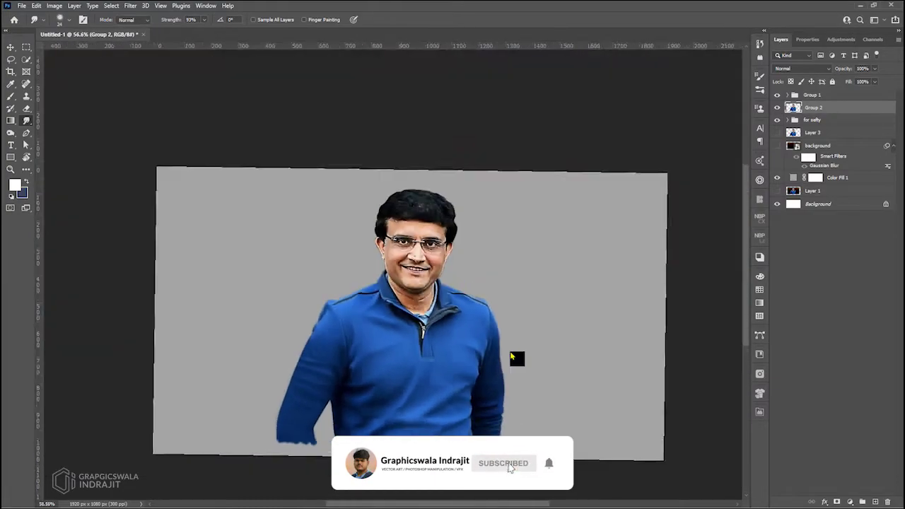
scroll(491, 344, up, 5)
scroll(140, 192, down, 4)
scroll(438, 283, up, 3)
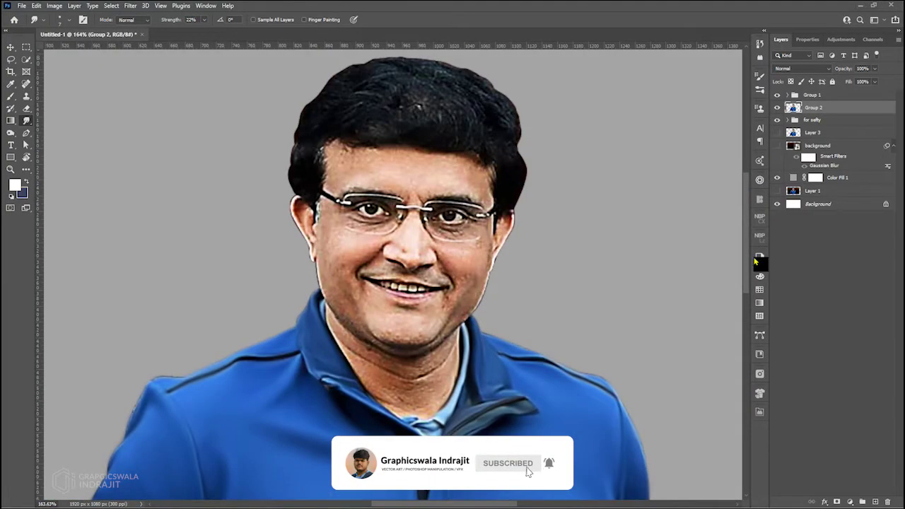
key(ctrl+j)
scroll(474, 377, up, 4)
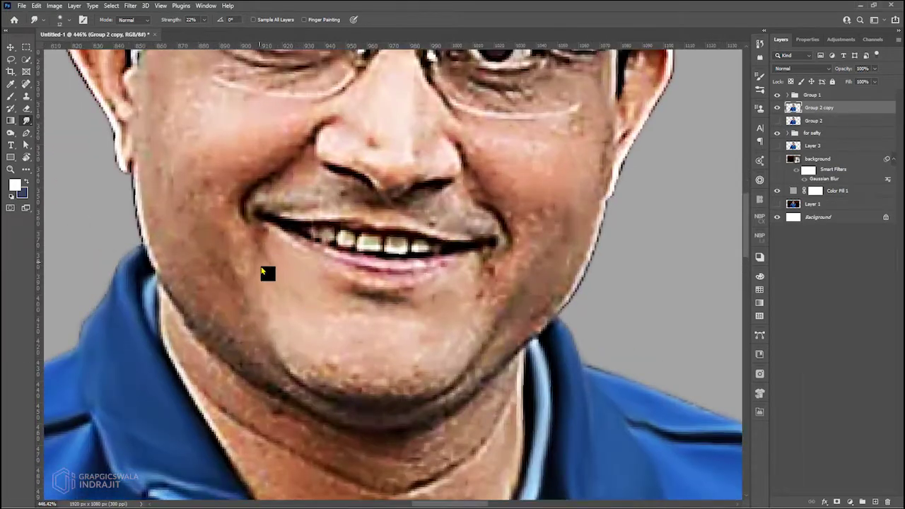
scroll(283, 190, up, 1)
scroll(315, 179, left, 1)
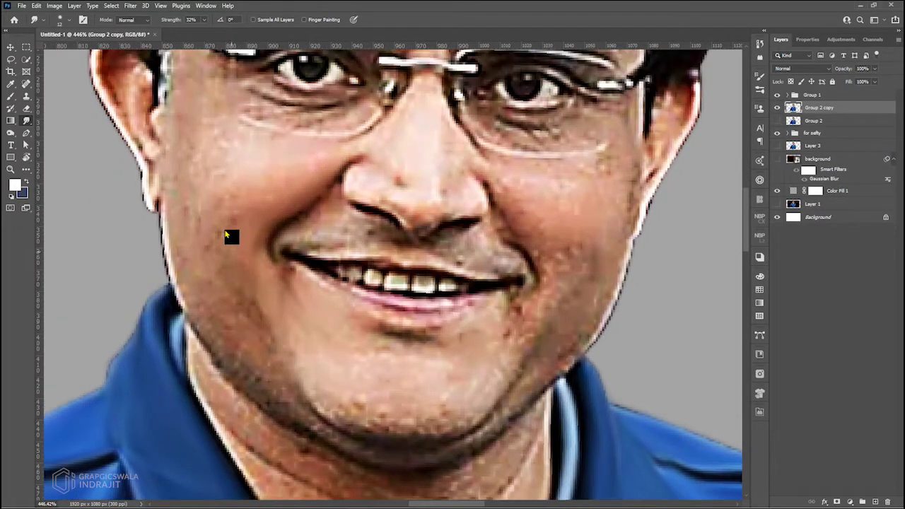
Slightly soften the jaw outline with the Smudge tool
drag(181, 240, 176, 287)
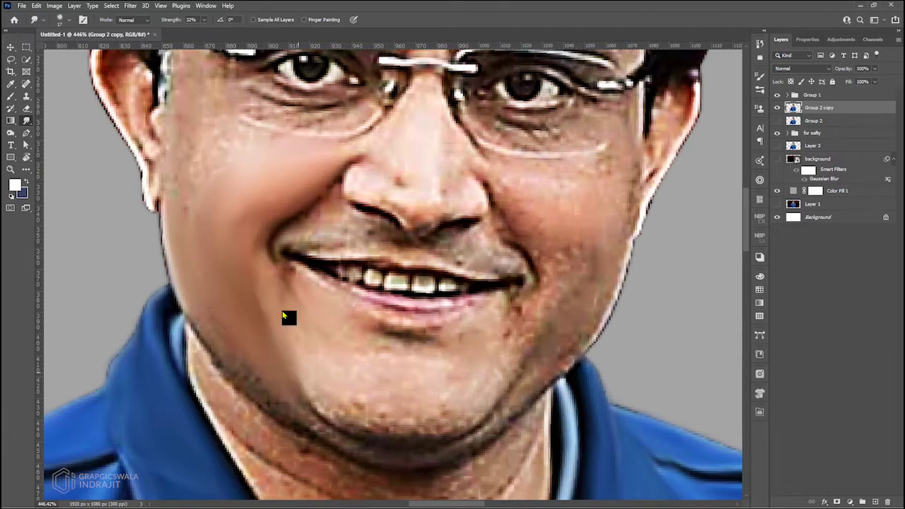
key(super)
scroll(424, 318, up, 2)
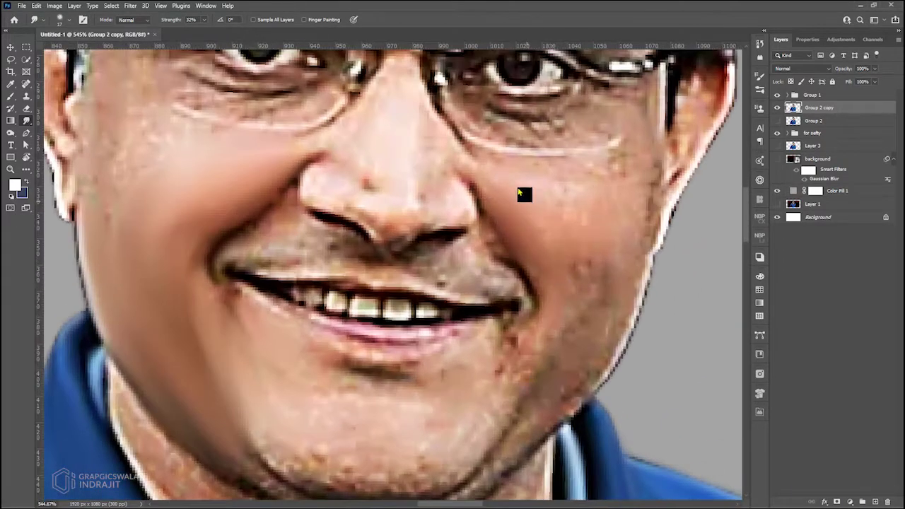
drag(545, 418, 598, 323)
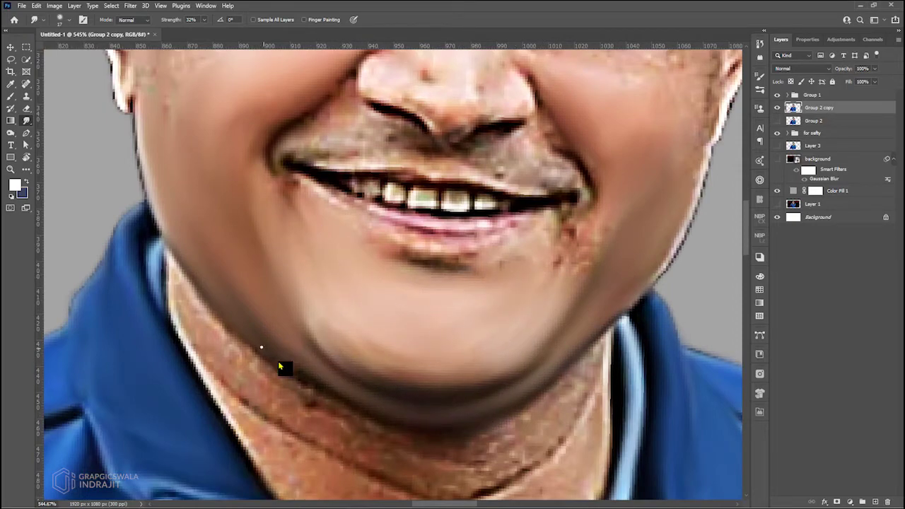
Stroke along the left ear's outer edge and the hair behind it
key(ctrl+0)
scroll(515, 319, up, 5)
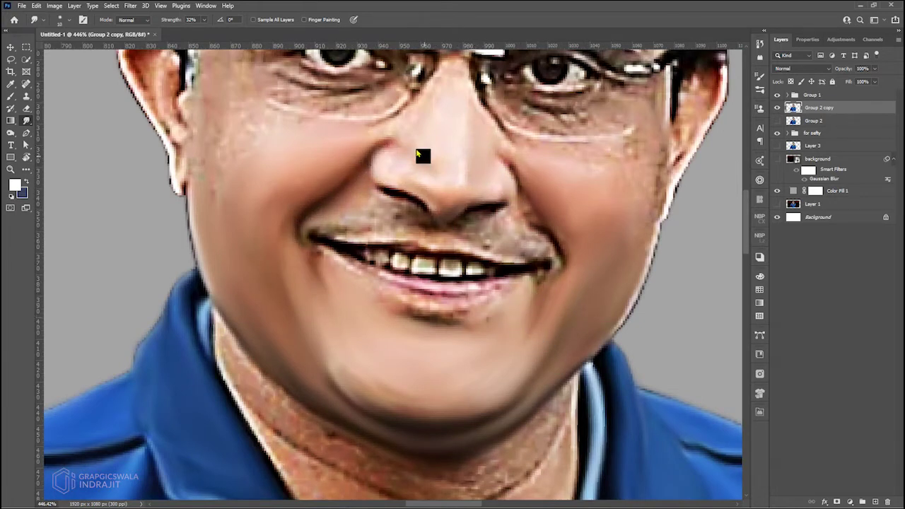
scroll(419, 126, up, 2)
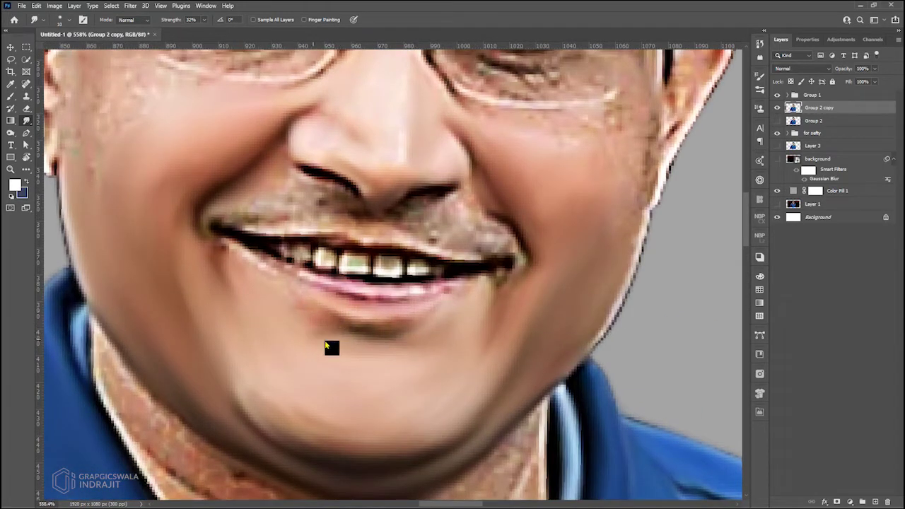
scroll(399, 327, down, 5)
scroll(384, 307, up, 3)
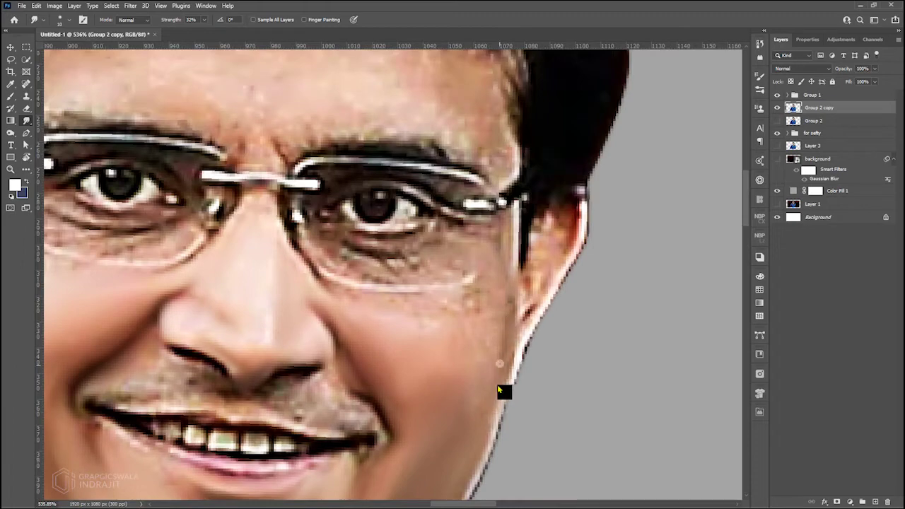
scroll(504, 368, down, 2)
scroll(471, 382, up, 3)
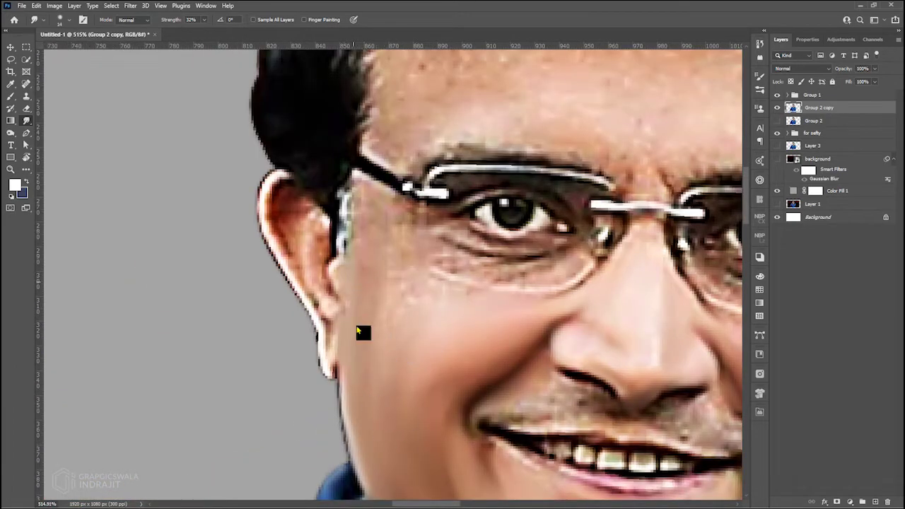
scroll(396, 333, down, 2)
scroll(460, 359, down, 3)
scroll(285, 360, up, 5)
mouse_move(297, 325)
mouse_down()
mouse_move(303, 429)
mouse_move(313, 420)
mouse_move(307, 380)
mouse_move(332, 332)
mouse_move(358, 413)
mouse_up()
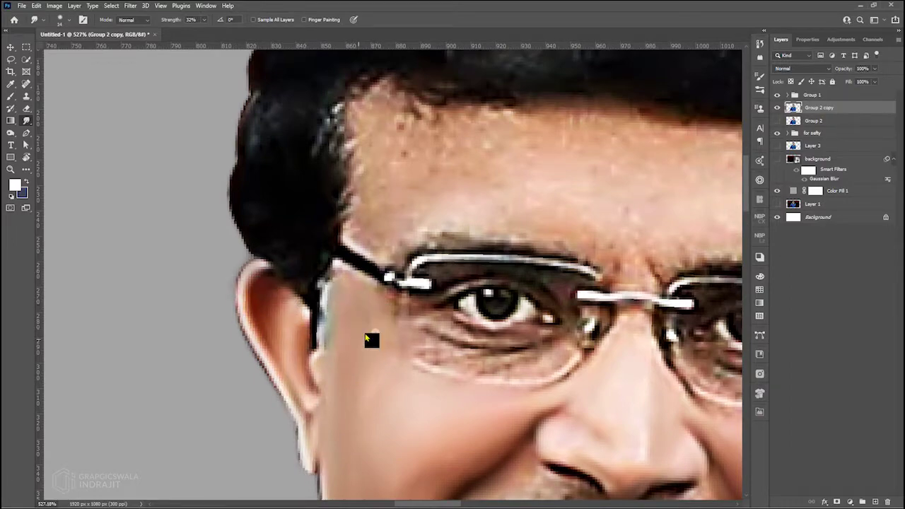
Drop the Smudge strength to 15%, then set it back to 32%
scroll(376, 340, down, 2)
scroll(480, 331, up, 2)
key(1)
key(5)
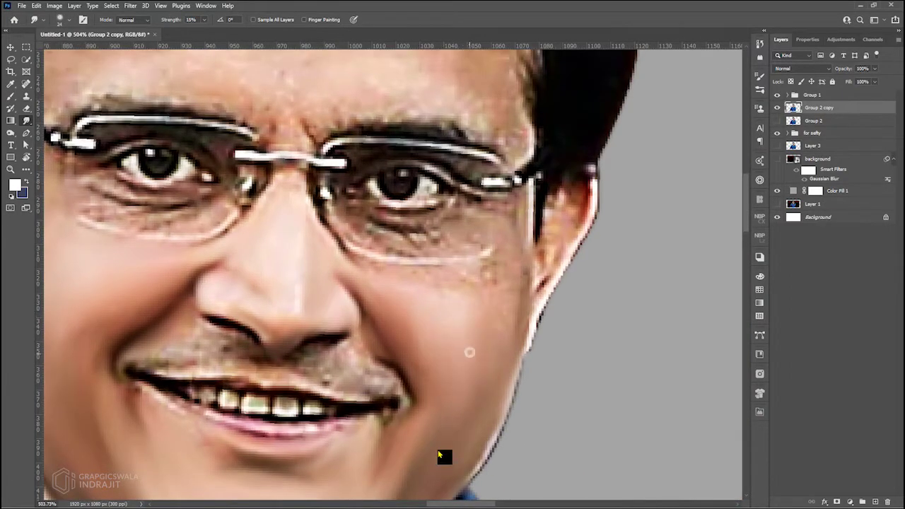
scroll(453, 396, up, 1)
scroll(438, 354, down, 3)
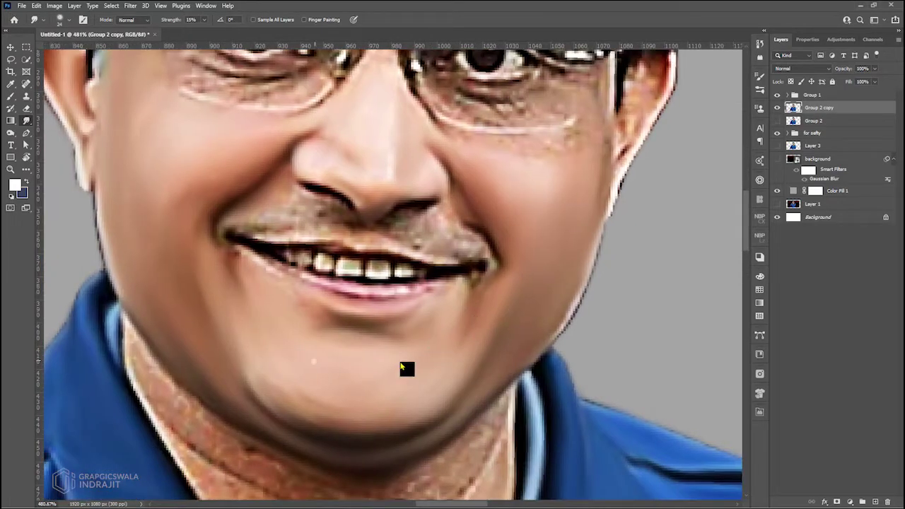
scroll(146, 212, down, 2)
scroll(333, 364, down, 4)
scroll(333, 364, up, 4)
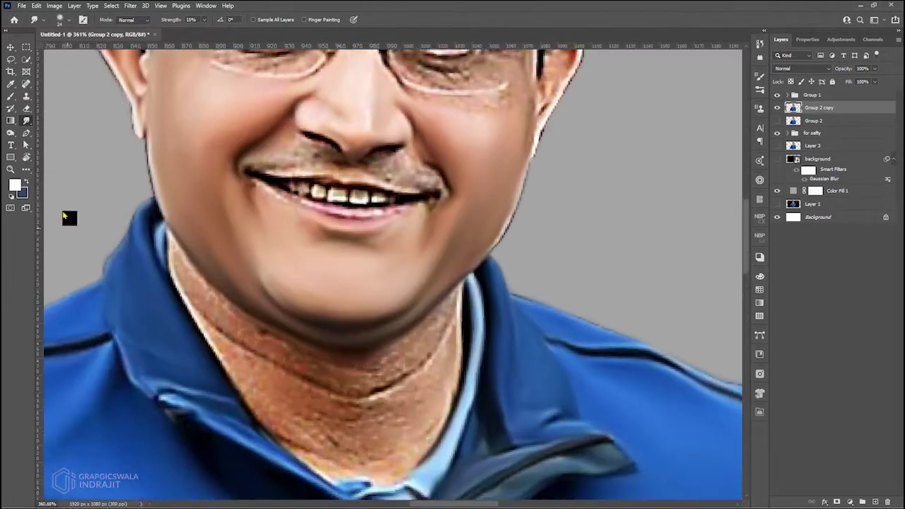
key(3)
key(2)
scroll(392, 399, up, 2)
scroll(391, 399, up, 3)
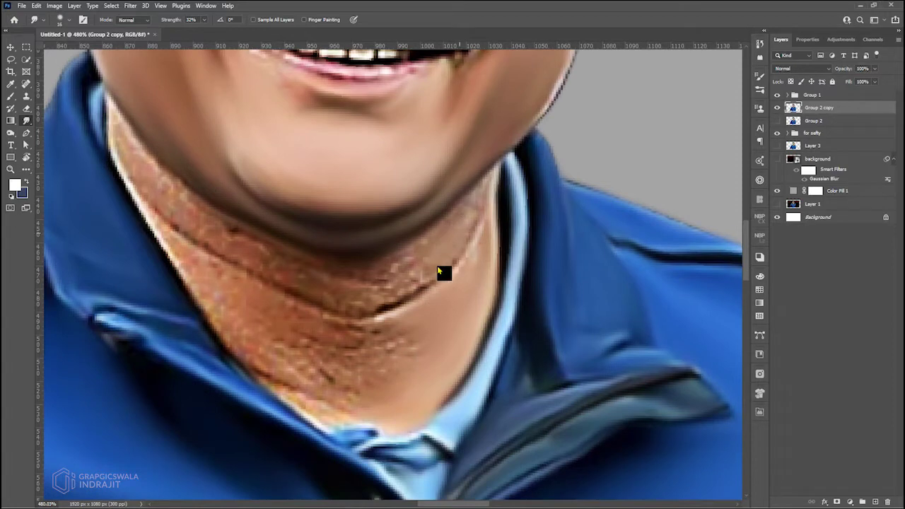
Smooth the neck crease below the chin and the rough skin on the neck's left side
drag(407, 298, 463, 226)
mouse_move(311, 301)
mouse_down()
mouse_move(319, 340)
mouse_move(380, 379)
mouse_move(298, 369)
mouse_up()
mouse_move(253, 301)
mouse_down()
mouse_move(207, 226)
mouse_move(137, 162)
mouse_move(112, 113)
mouse_up()
drag(191, 247, 239, 350)
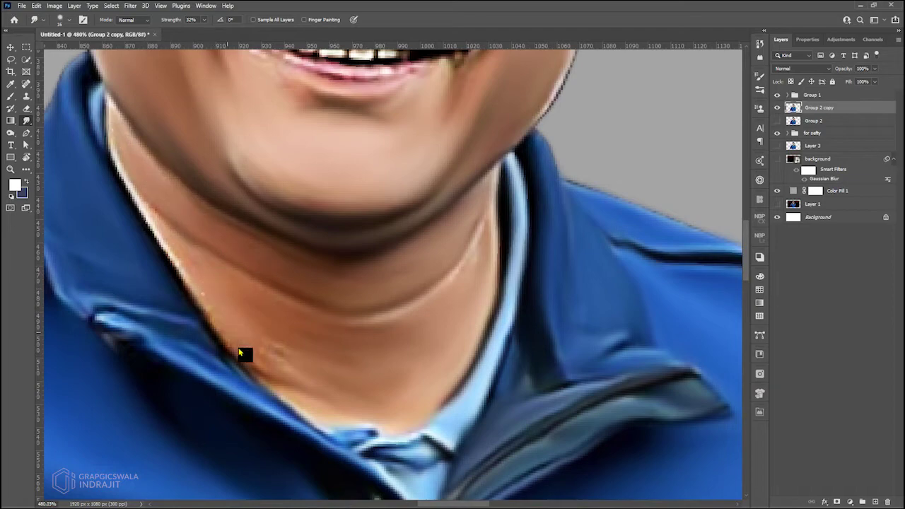
scroll(296, 351, down, 5)
scroll(239, 229, up, 5)
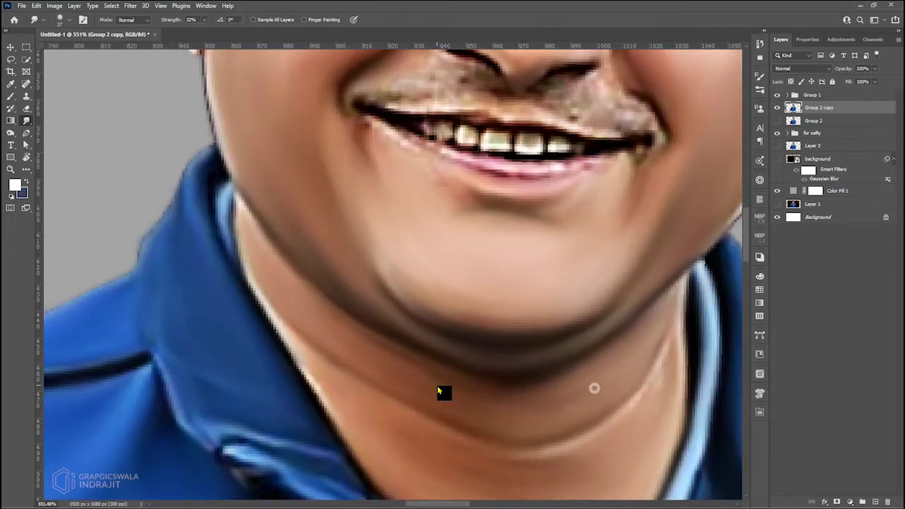
scroll(499, 396, up, 1)
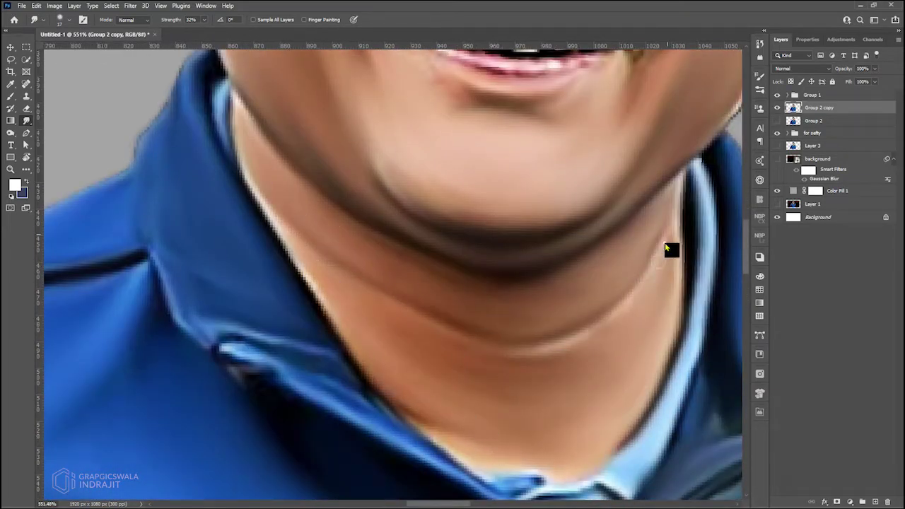
scroll(493, 380, up, 1)
scroll(493, 380, down, 1)
scroll(606, 370, down, 2)
scroll(566, 357, down, 2)
scroll(463, 339, up, 5)
At 28% strength, blend the mustache above the upper lip and fit the image in view
key(2)
key(8)
scroll(559, 263, down, 1)
mouse_move(631, 248)
mouse_down()
mouse_move(585, 168)
mouse_move(566, 202)
mouse_move(495, 169)
mouse_up()
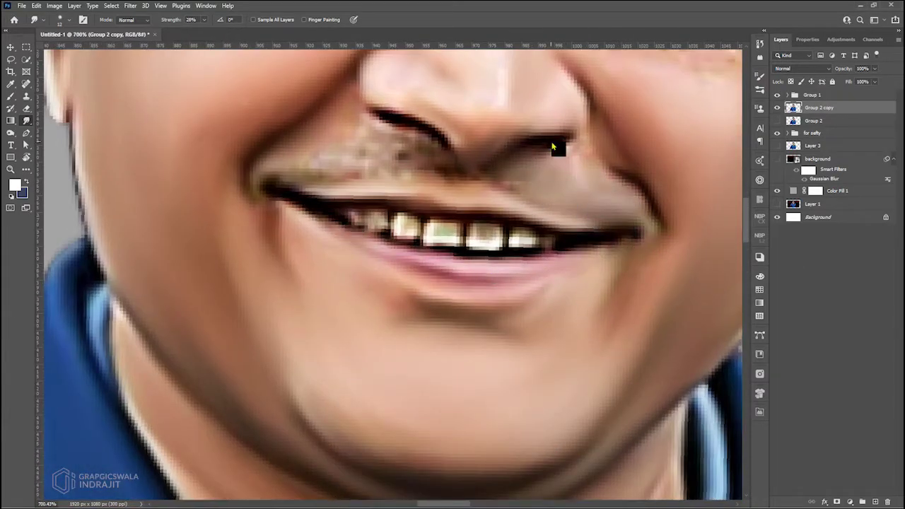
mouse_move(422, 177)
mouse_down()
mouse_move(376, 160)
mouse_move(438, 156)
mouse_move(364, 144)
mouse_up()
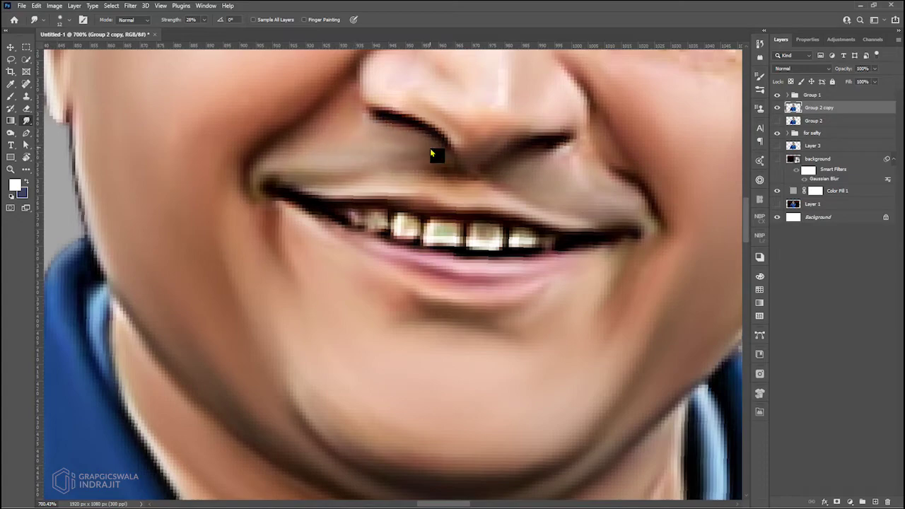
key(ctrl+0)
scroll(361, 161, up, 5)
key(ctrl+0)
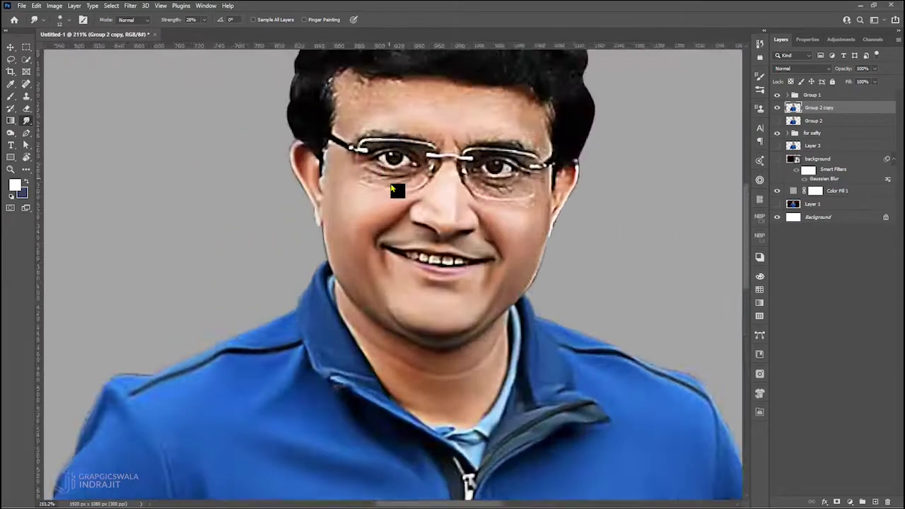
scroll(394, 256, up, 5)
scroll(471, 318, down, 3)
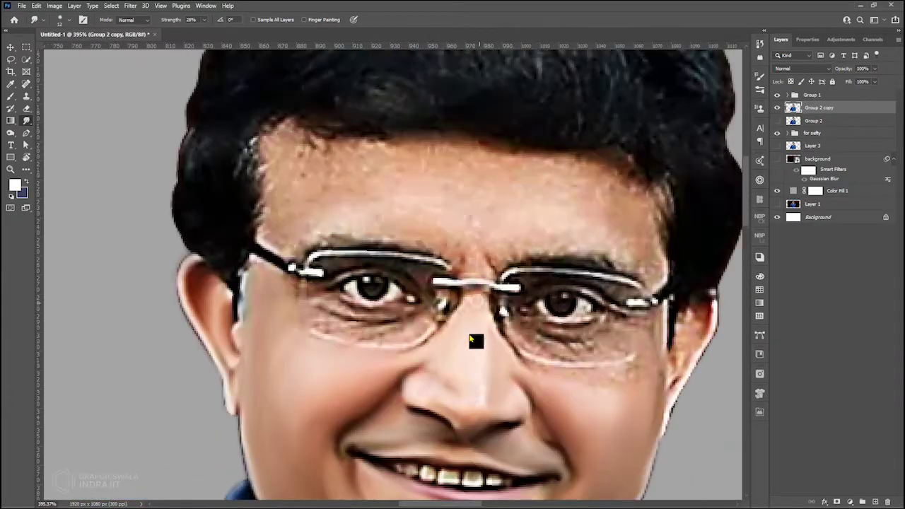
scroll(546, 374, up, 2)
scroll(587, 357, right, 3)
scroll(615, 234, down, 3)
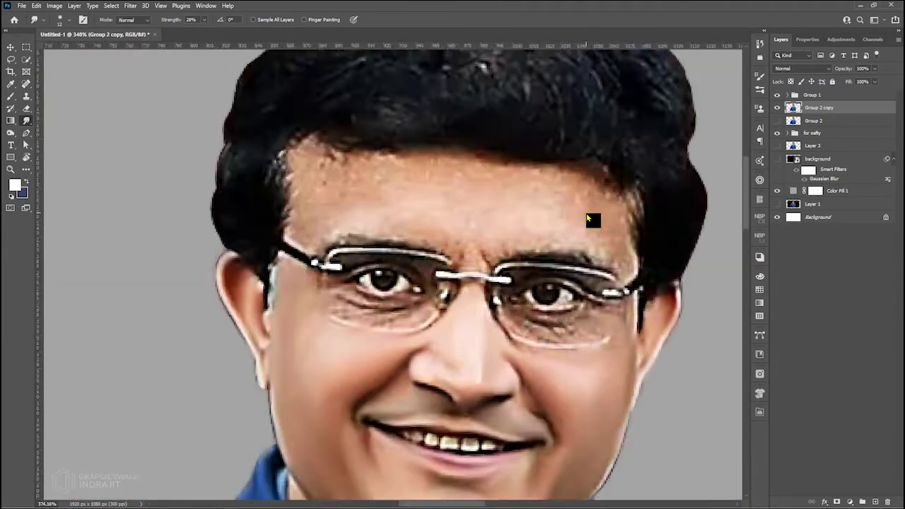
scroll(622, 255, up, 3)
scroll(475, 263, down, 1)
scroll(398, 236, down, 2)
scroll(389, 239, up, 2)
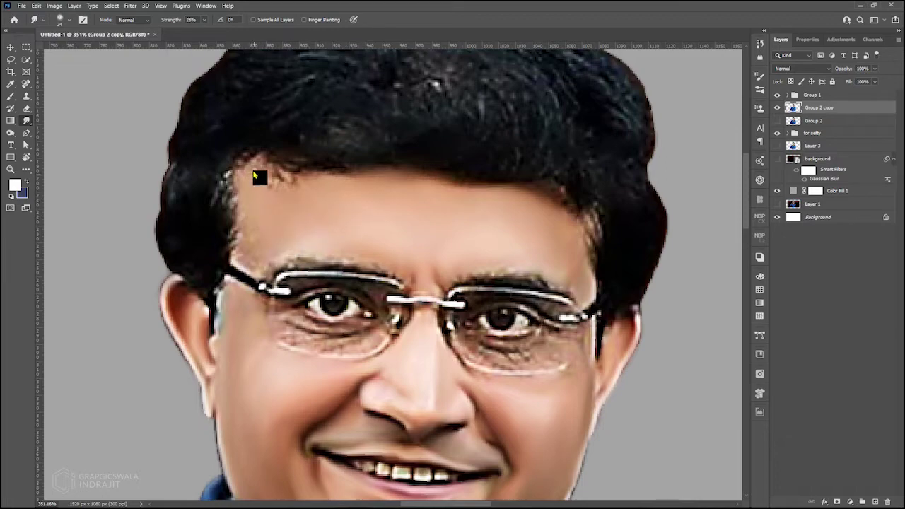
scroll(567, 301, down, 5)
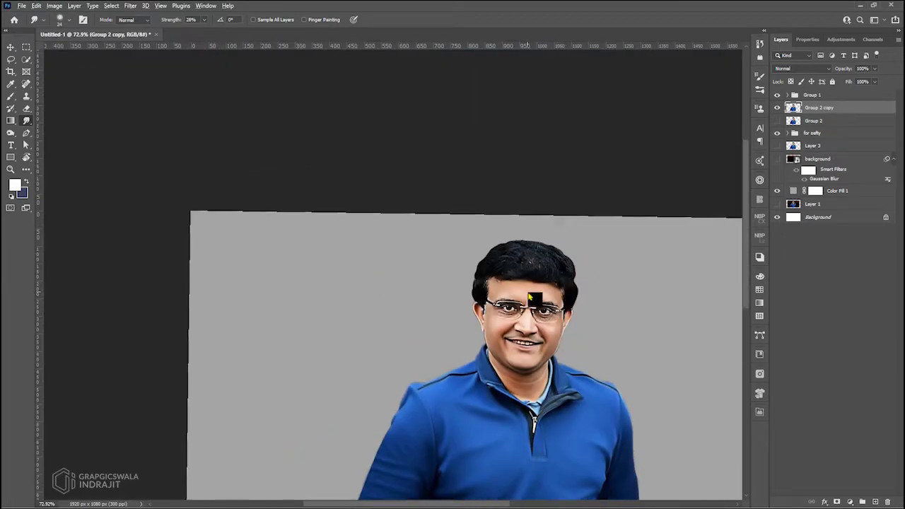
scroll(547, 305, up, 3)
scroll(495, 314, up, 3)
scroll(481, 322, up, 2)
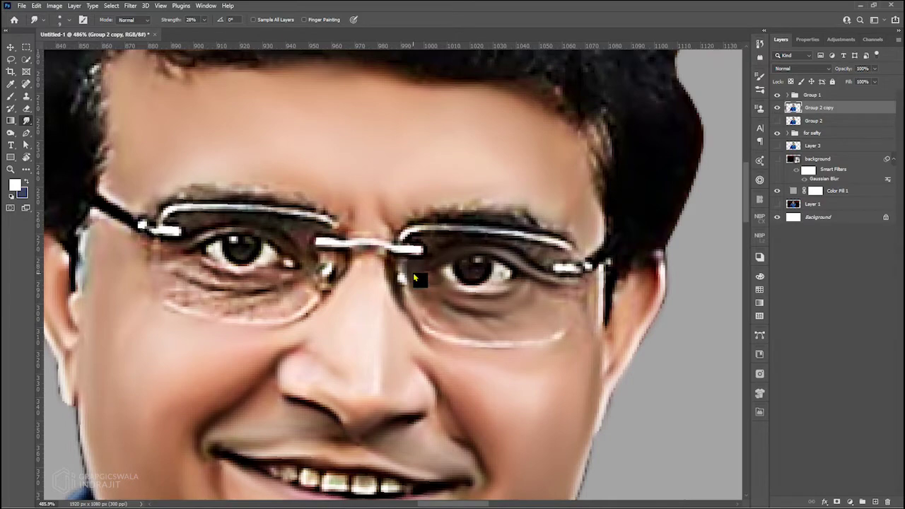
Zoom in around the eye and set the Smudge strength to 37%
scroll(541, 310, down, 5)
scroll(488, 318, up, 6)
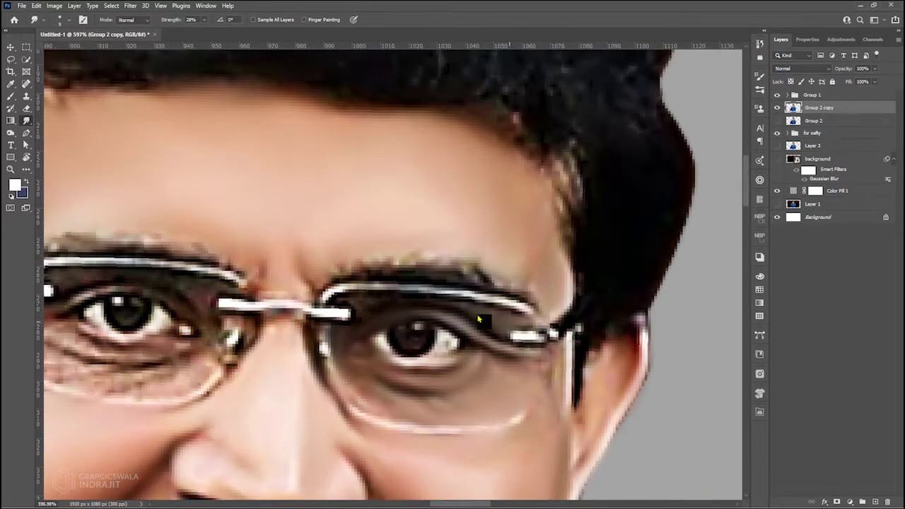
scroll(453, 347, up, 3)
scroll(453, 354, down, 1)
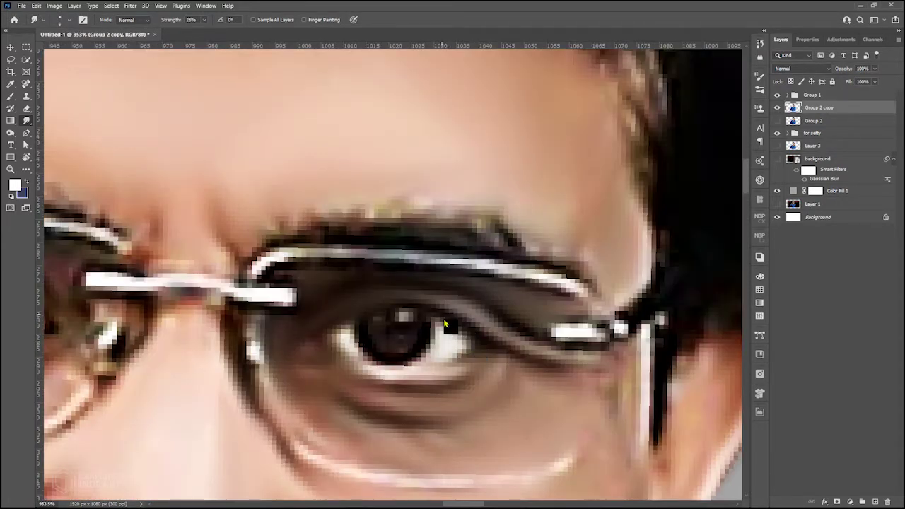
scroll(424, 346, down, 1)
scroll(347, 344, down, 1)
scroll(376, 349, down, 2)
scroll(388, 349, up, 1)
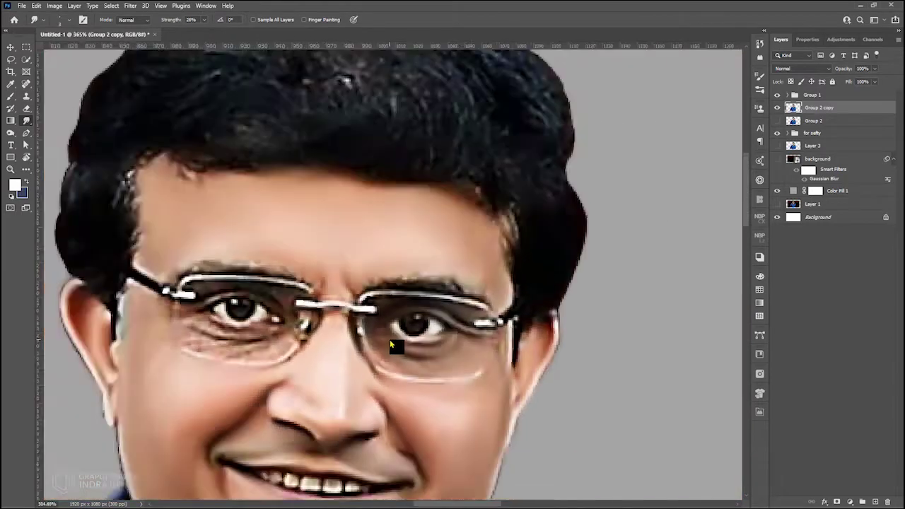
scroll(394, 347, up, 2)
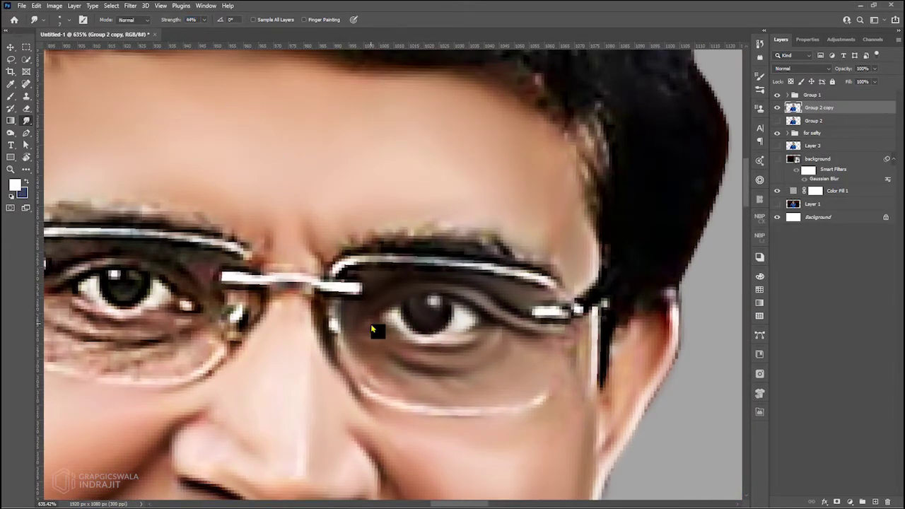
scroll(385, 315, down, 6)
scroll(407, 296, down, 1)
scroll(407, 297, up, 5)
drag(185, 20, 175, 27)
Zoom in and out around the eye to work on the skin and creases
scroll(326, 235, up, 2)
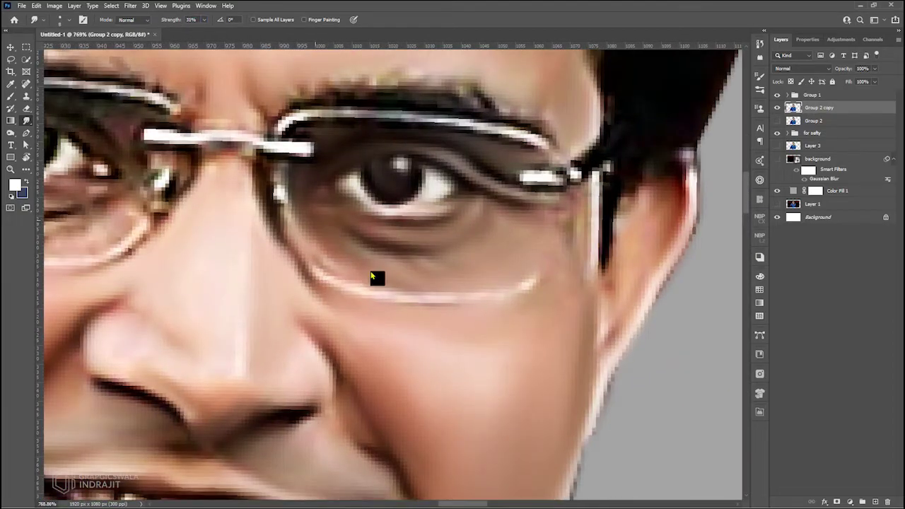
scroll(396, 212, down, 2)
scroll(323, 202, down, 3)
scroll(369, 258, up, 1)
scroll(408, 327, up, 4)
scroll(409, 327, down, 4)
scroll(440, 301, up, 4)
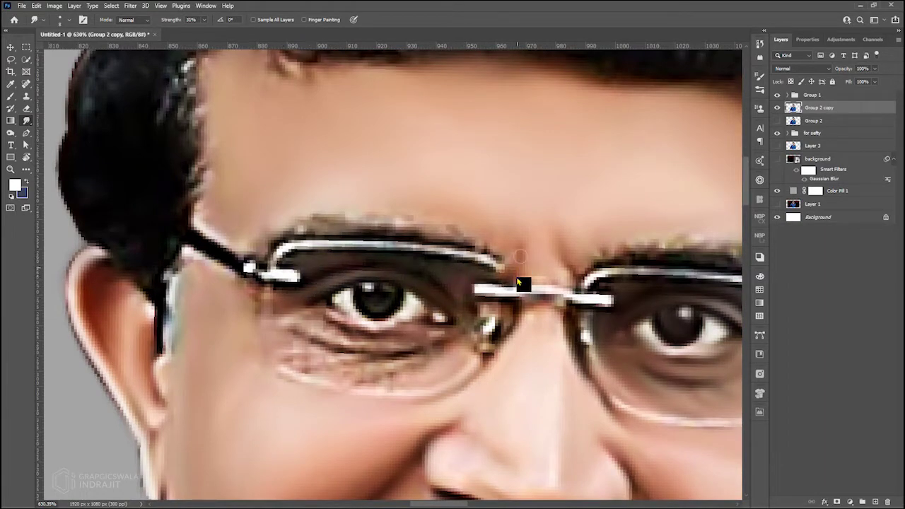
scroll(521, 342, up, 1)
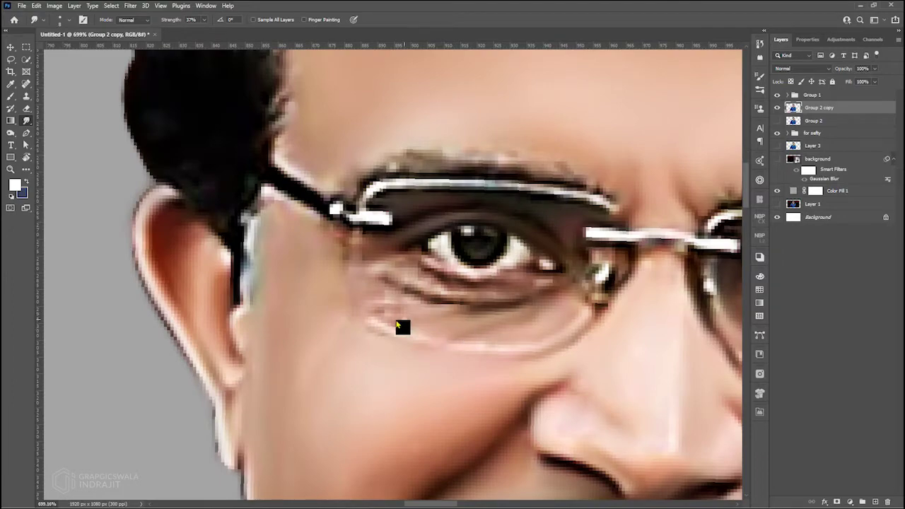
scroll(397, 323, down, 2)
Shift the view to the left ear and eye, then zoom out to the whole portrait
drag(463, 298, 541, 281)
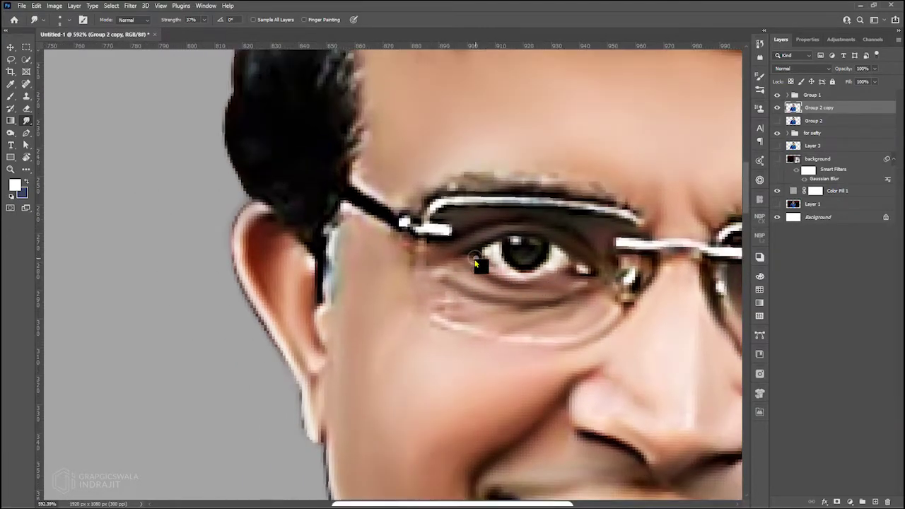
scroll(468, 264, up, 1)
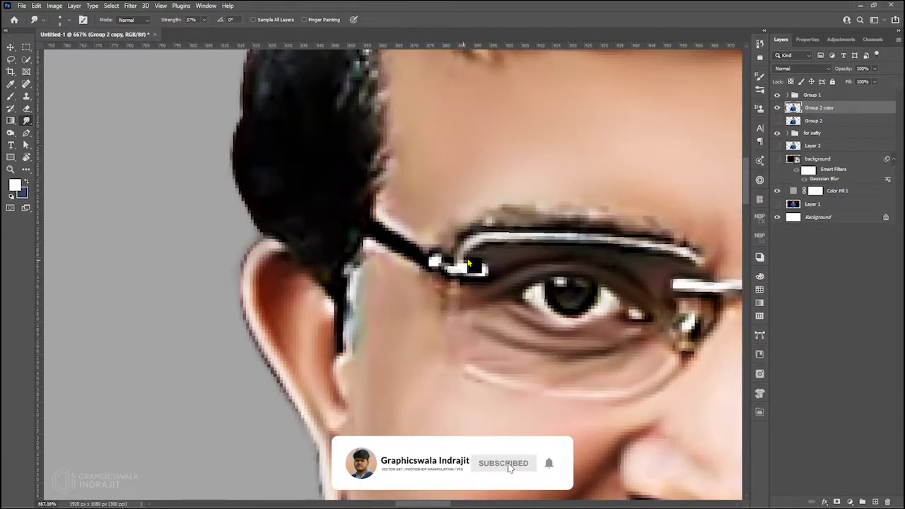
scroll(468, 263, up, 1)
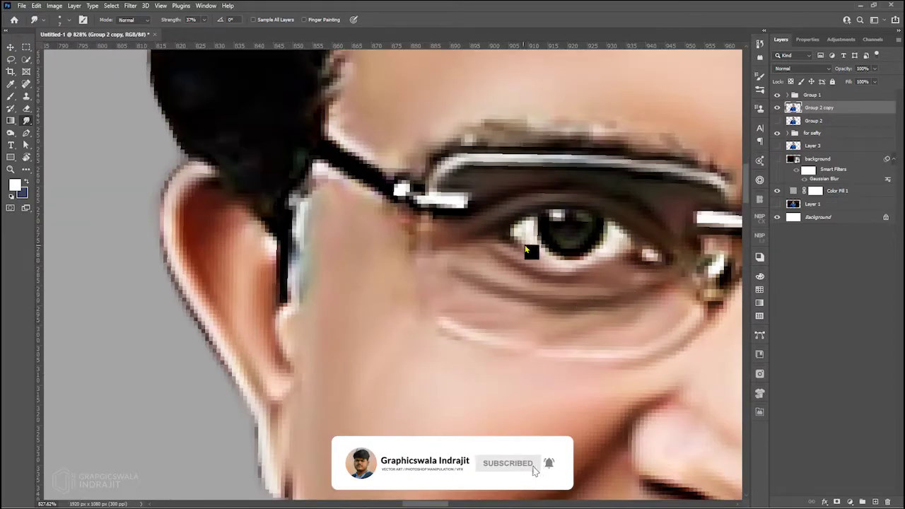
scroll(525, 246, up, 2)
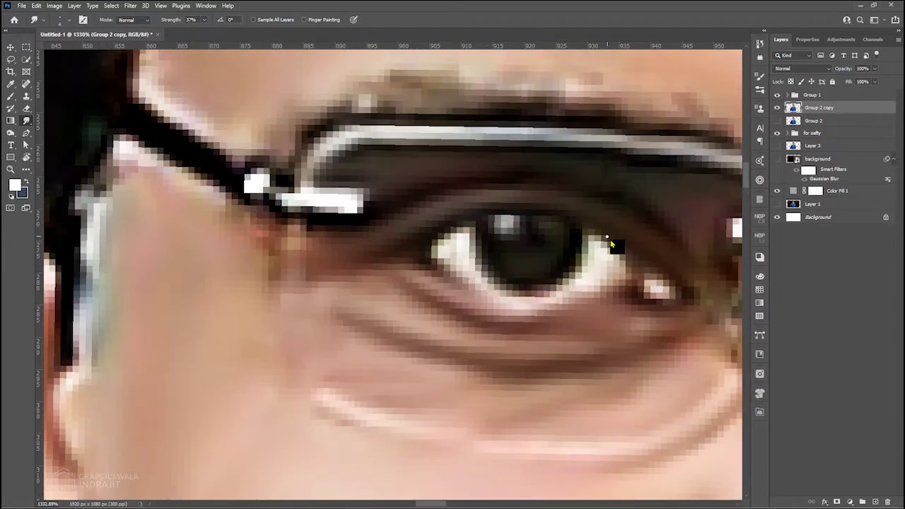
scroll(612, 244, down, 2)
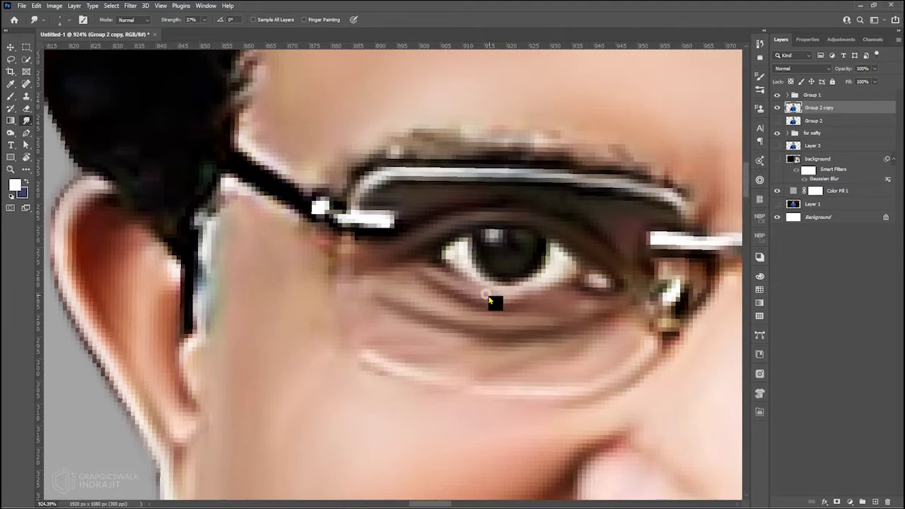
scroll(498, 301, down, 3)
scroll(502, 299, up, 3)
scroll(488, 290, up, 1)
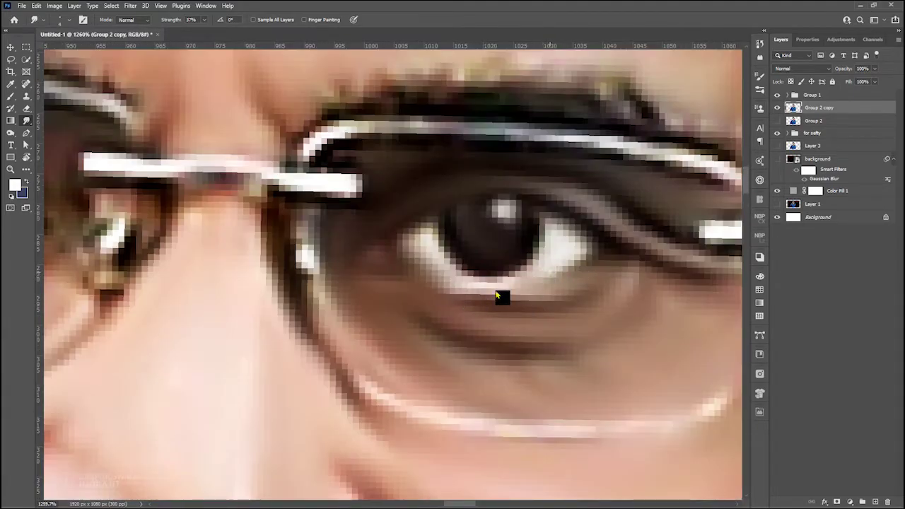
scroll(460, 327, down, 1)
scroll(434, 306, down, 5)
scroll(459, 268, down, 3)
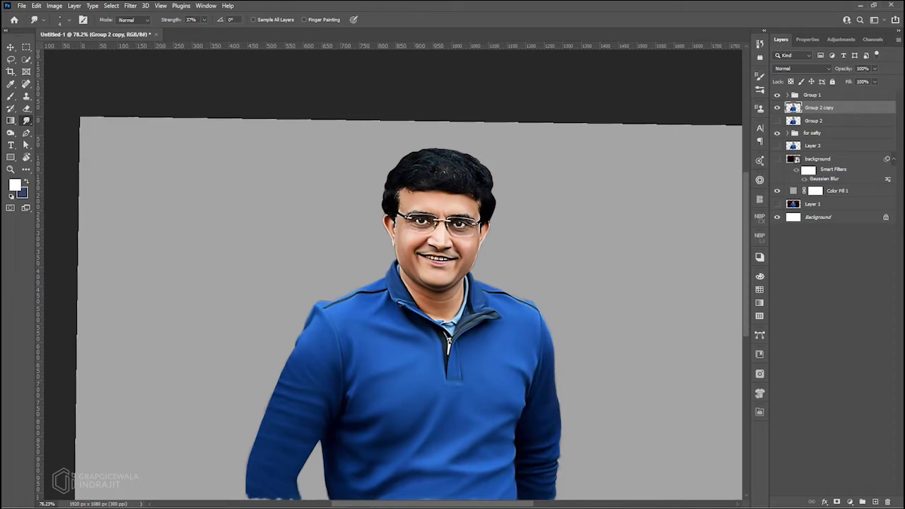
Duplicate the portrait layer and trace a Pen path along the right cheek edge
scroll(363, 147, up, 2)
scroll(403, 226, down, 2)
key(ctrl+j)
scroll(337, 361, up, 5)
scroll(441, 242, up, 2)
key(p)
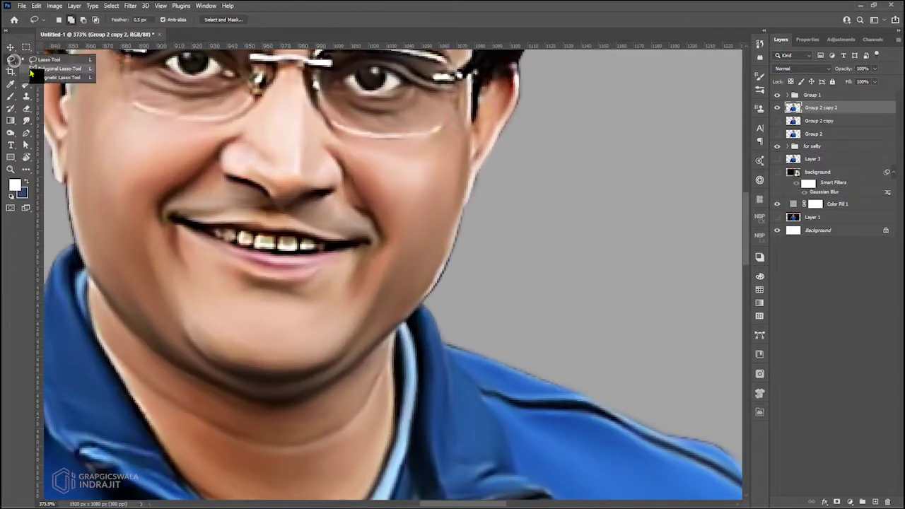
scroll(491, 176, up, 2)
click(486, 168)
click(463, 227)
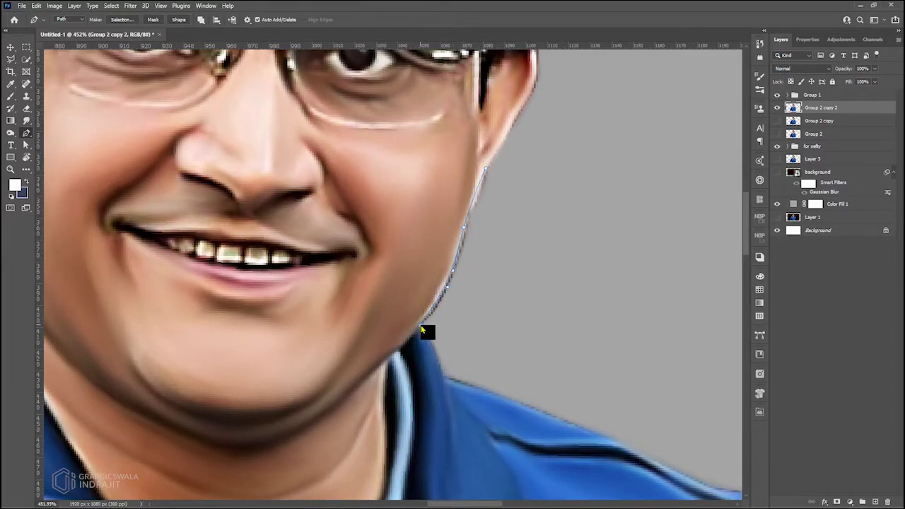
right_click(475, 207)
click(491, 254)
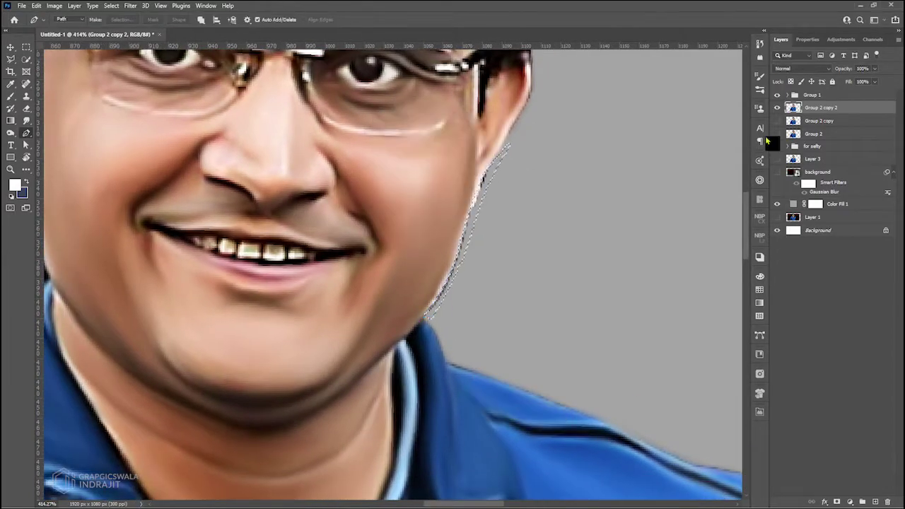
scroll(566, 217, down, 4)
scroll(565, 217, up, 3)
Trace Pen paths along the left cheek and around the shoulder, then make them a selection
click(447, 263)
click(441, 196)
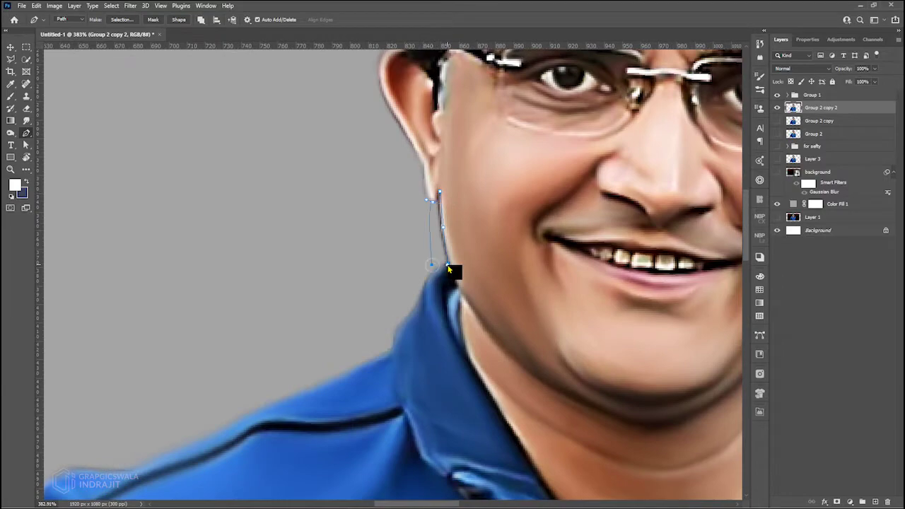
scroll(536, 196, down, 3)
scroll(347, 254, up, 3)
click(313, 228)
click(419, 225)
click(322, 255)
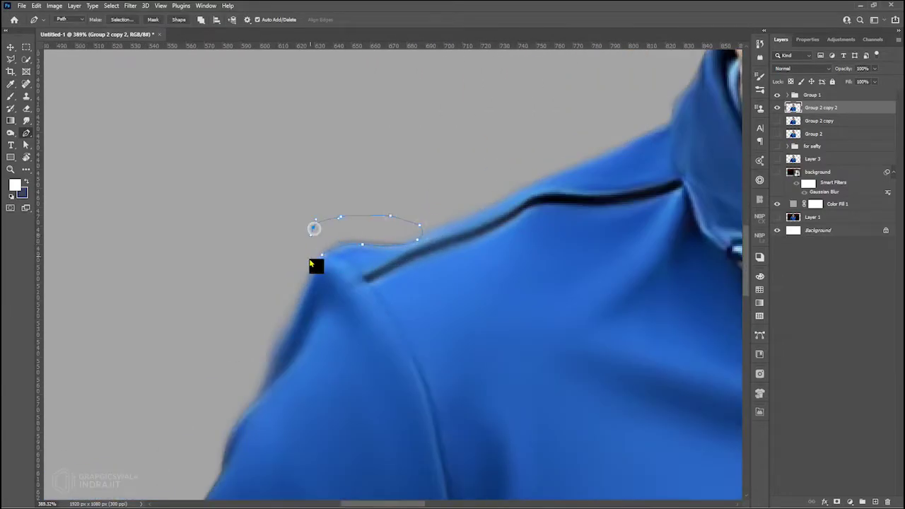
right_click(311, 264)
click(339, 322)
click(498, 144)
scroll(446, 204, down, 4)
scroll(432, 253, up, 1)
Compare against the earlier portrait copy and duplicate the layer as Group 2 copy 3
key(v)
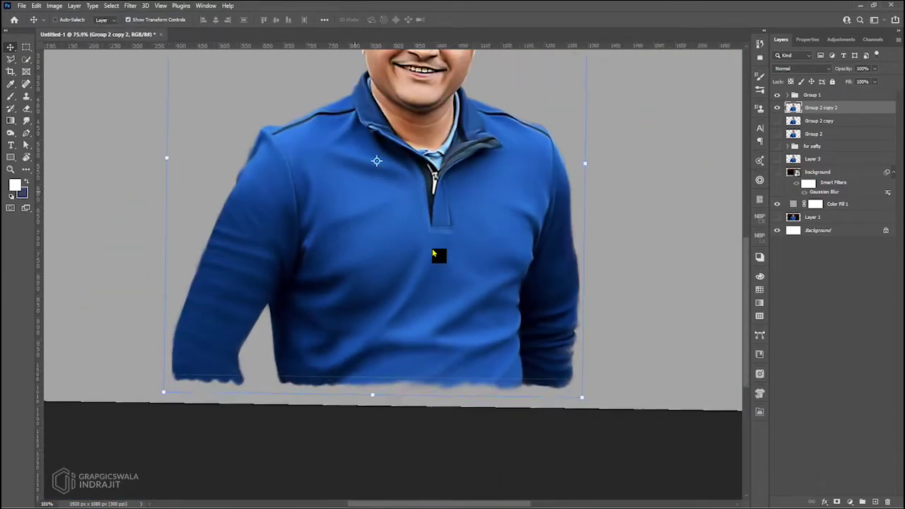
click(777, 134)
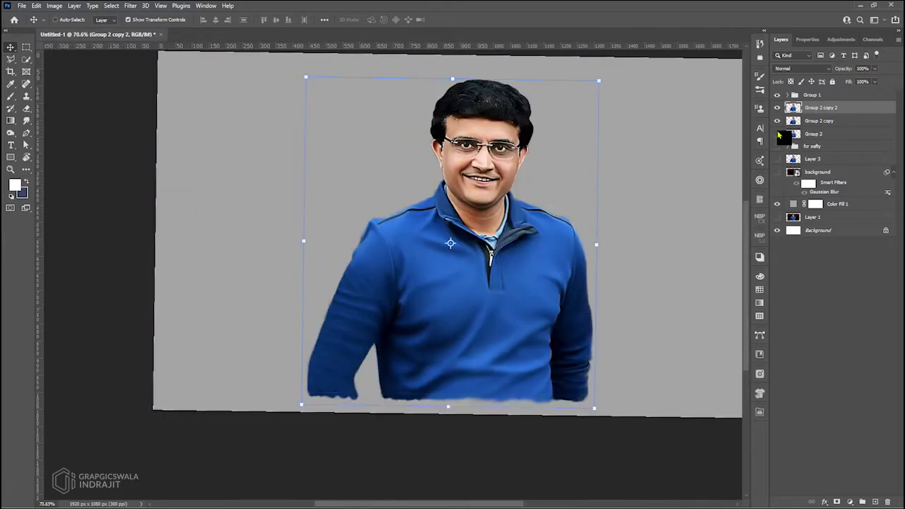
scroll(465, 191, up, 3)
key(ctrl+j)
click(26, 120)
scroll(414, 299, up, 2)
scroll(474, 328, up, 3)
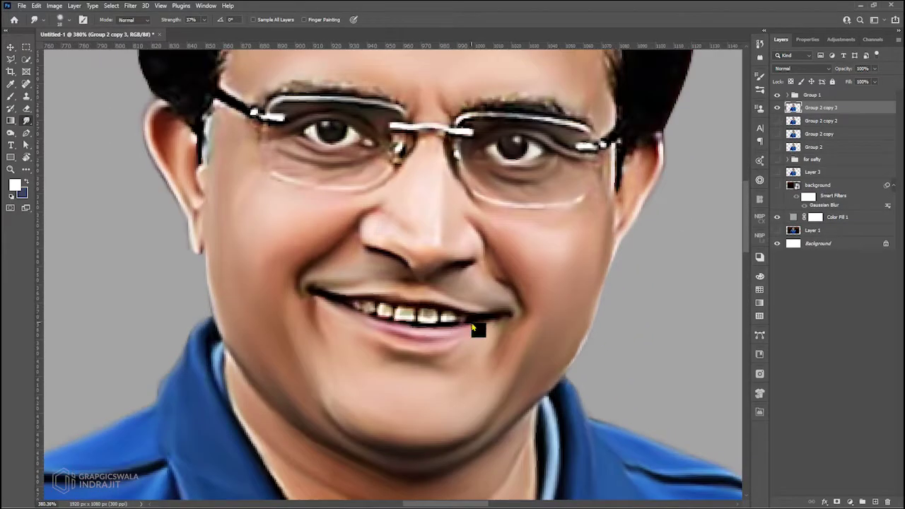
scroll(474, 329, up, 2)
key(w)
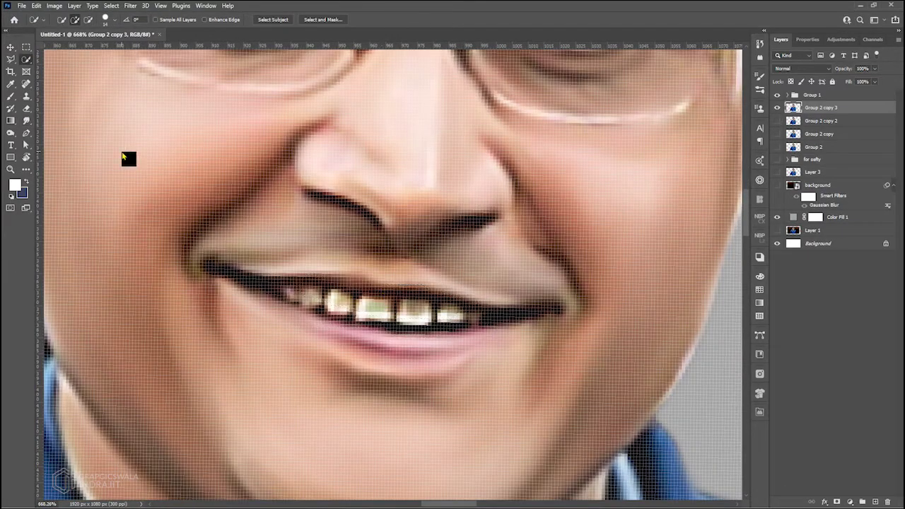
Add a Hue/Saturation adjustment with Yellows lightness at +100 to whiten the teeth
scroll(724, 404, down, 2)
click(849, 502)
click(856, 396)
click(841, 84)
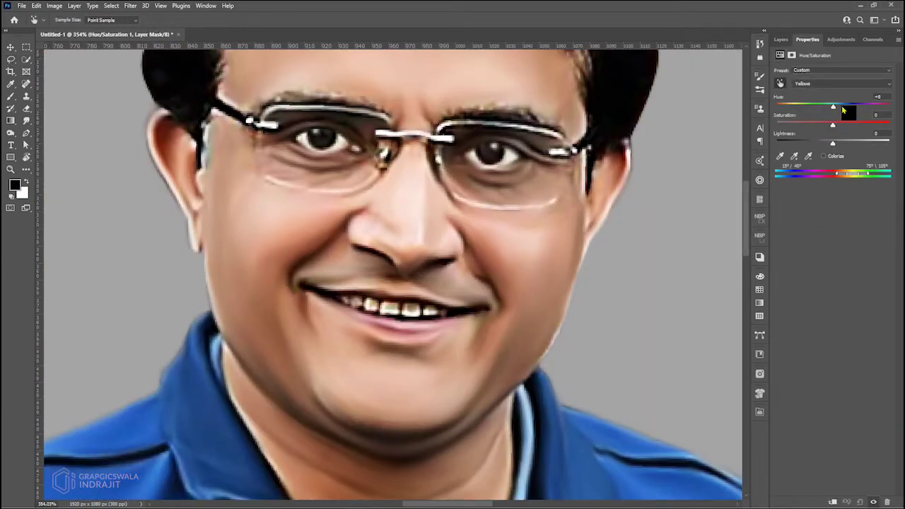
drag(832, 142, 889, 142)
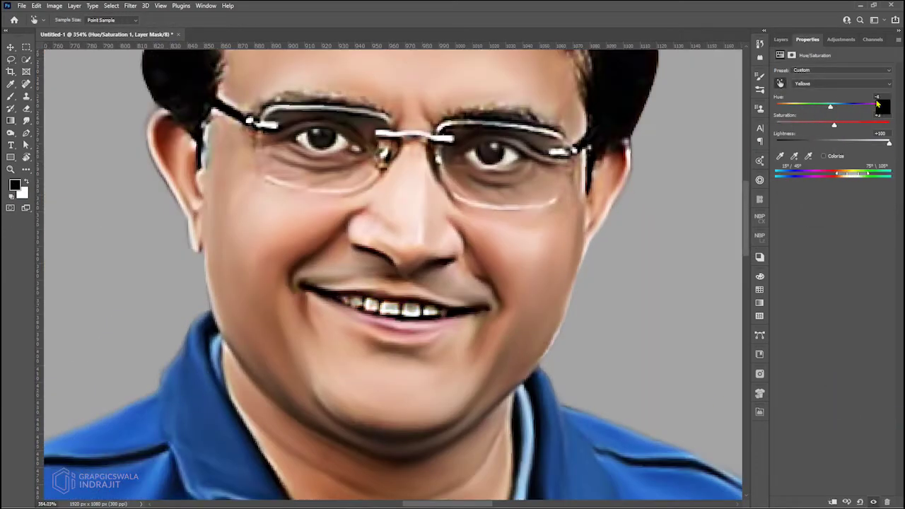
key(l)
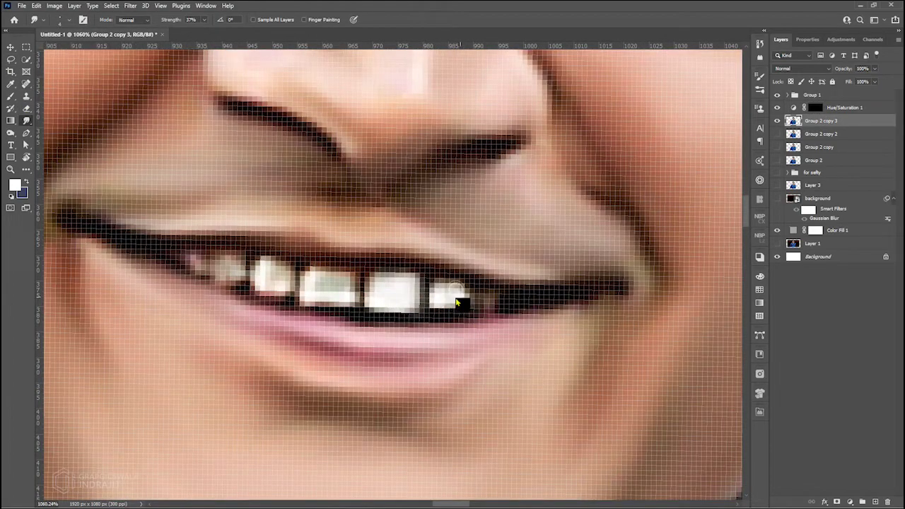
Smudge the hair on the head's left side into flowing strands and enable brush Scattering
drag(368, 287, 535, 299)
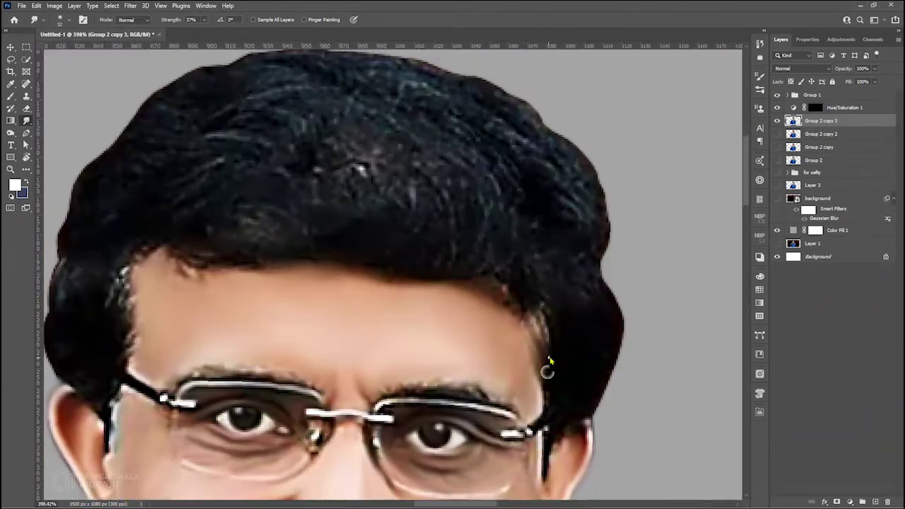
scroll(535, 351, down, 3)
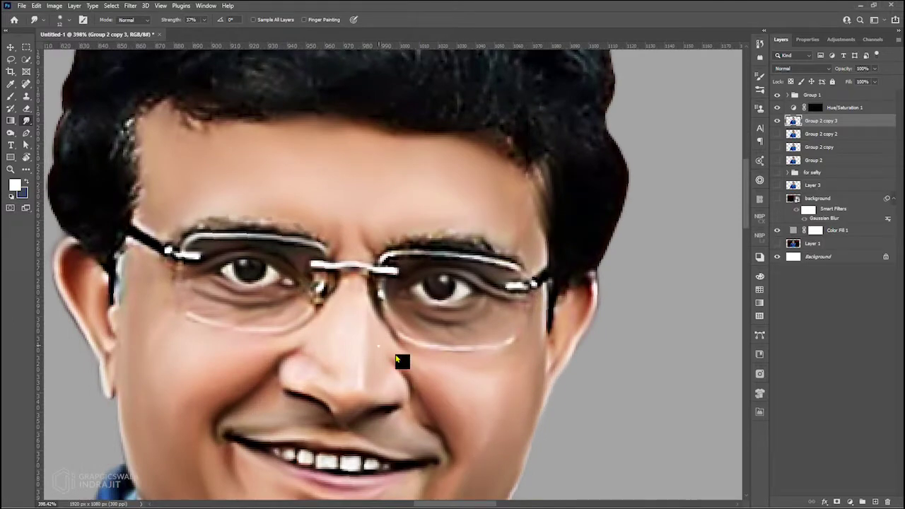
scroll(415, 375, left, 3)
scroll(275, 347, up, 1)
scroll(361, 275, down, 1)
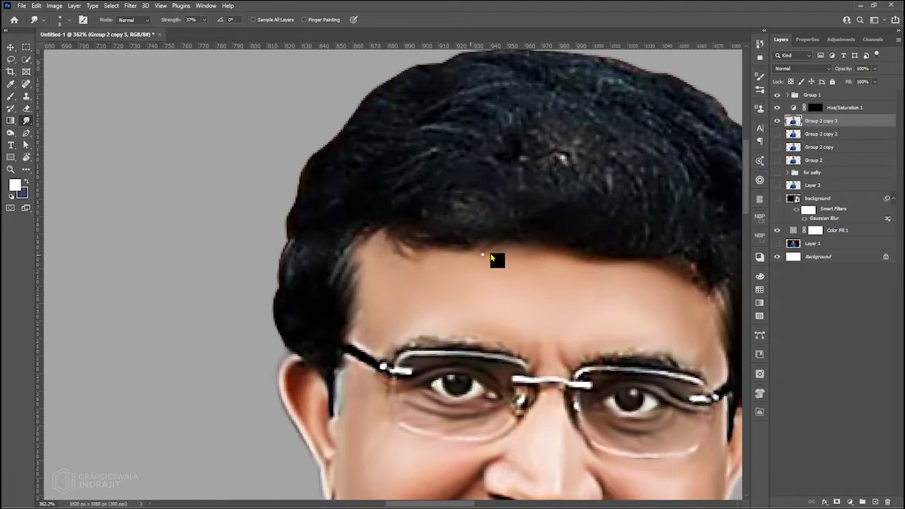
scroll(514, 244, down, 10)
scroll(522, 248, up, 10)
scroll(557, 273, down, 5)
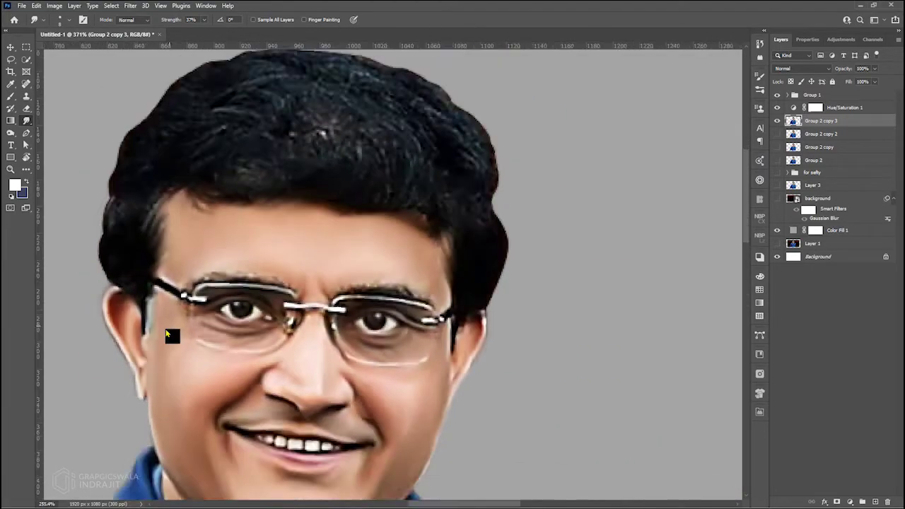
scroll(394, 302, up, 2)
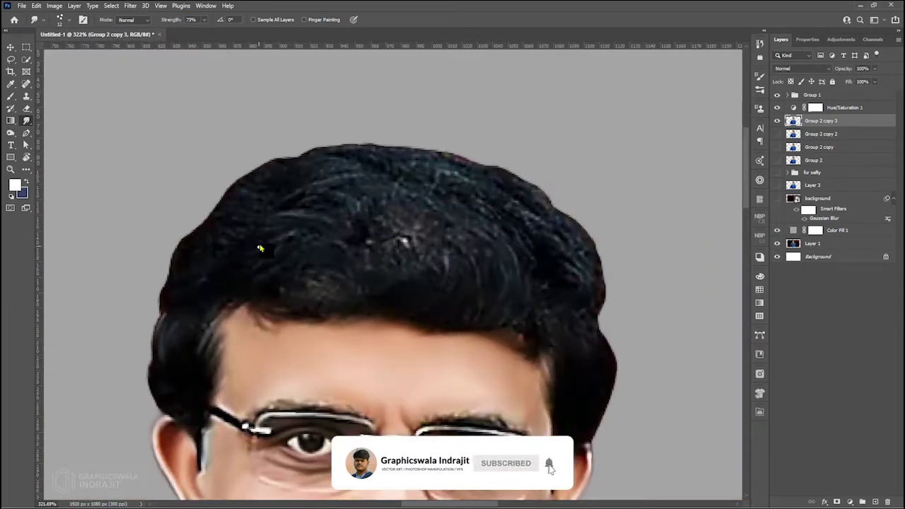
drag(259, 247, 281, 216)
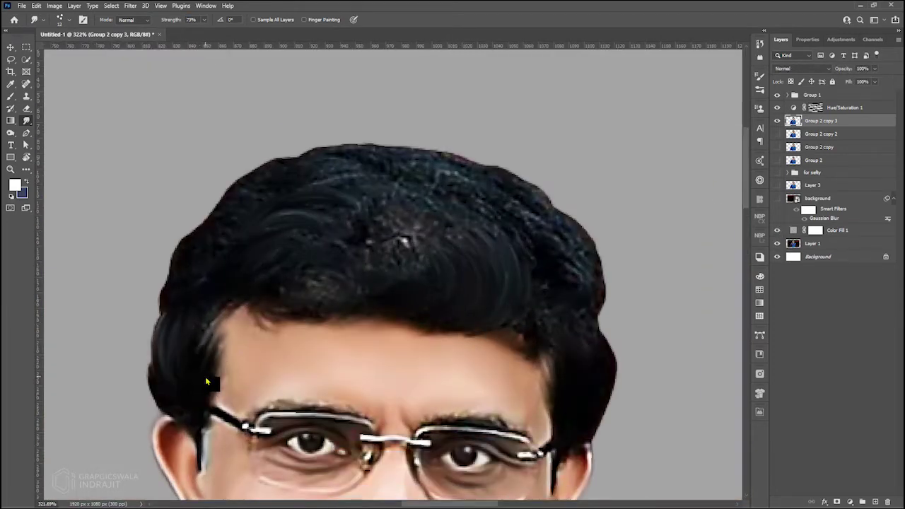
key(F5)
click(606, 123)
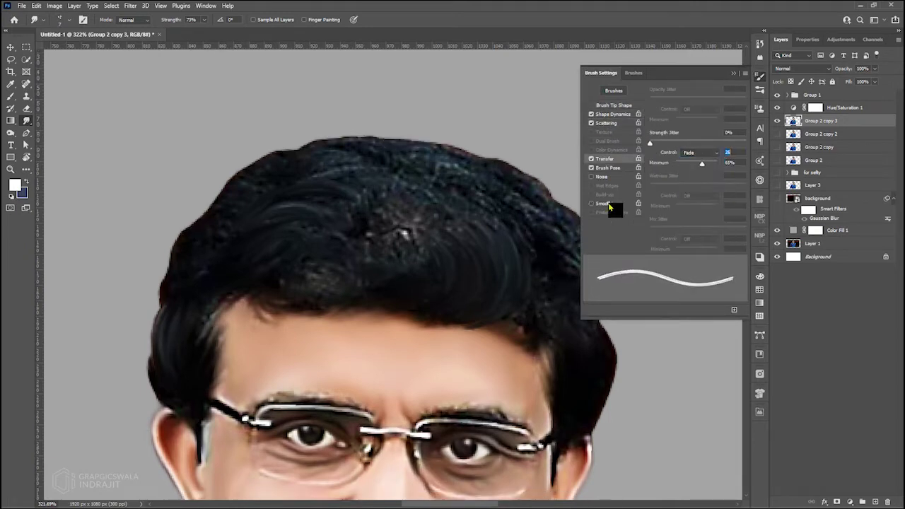
Revisit the brush settings and rotate the tilted canvas back upright
key(F5)
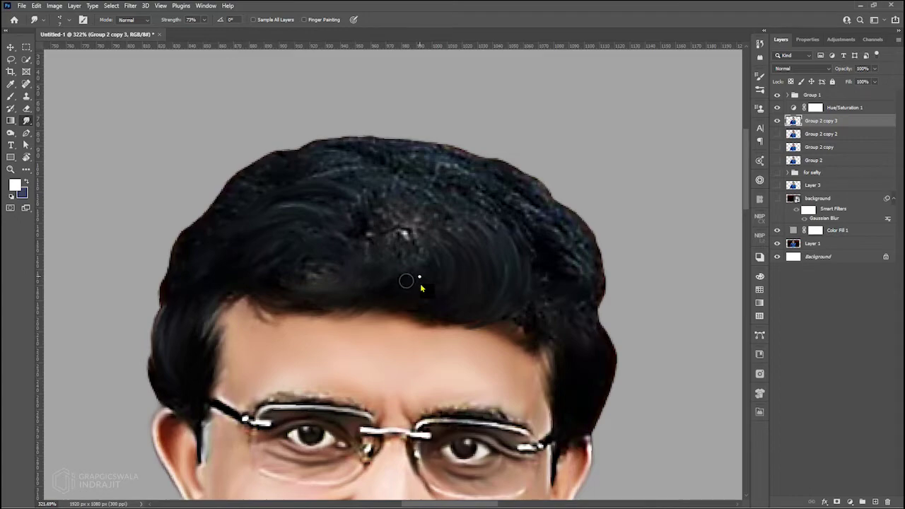
scroll(606, 385, up, 2)
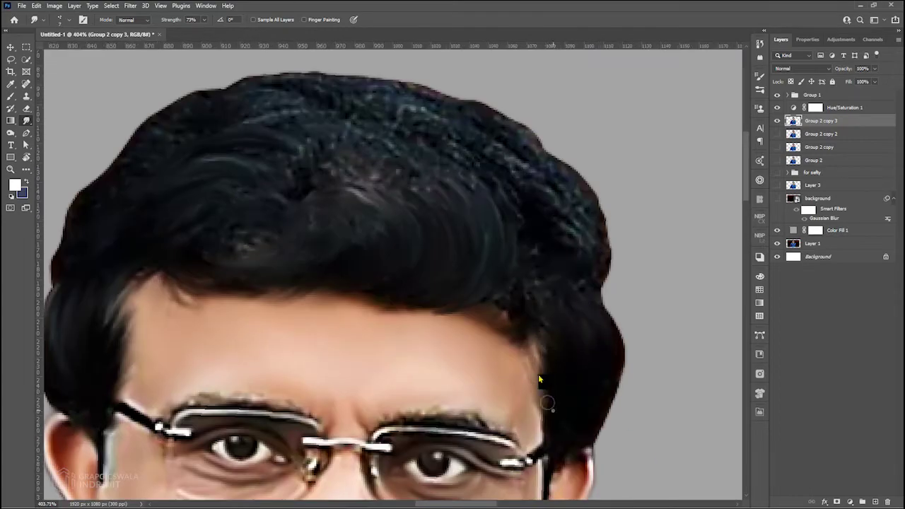
scroll(353, 220, down, 1)
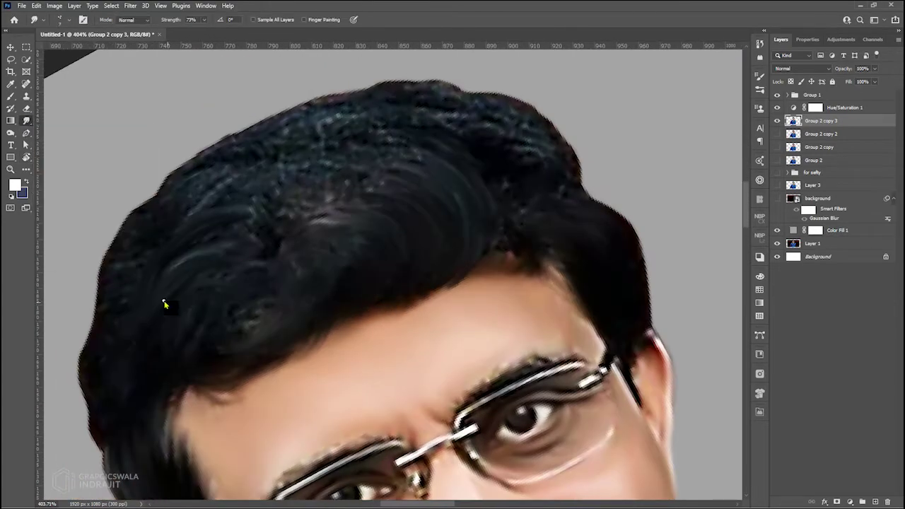
scroll(350, 200, down, 3)
key(F5)
key(F5)
scroll(395, 187, up, 2)
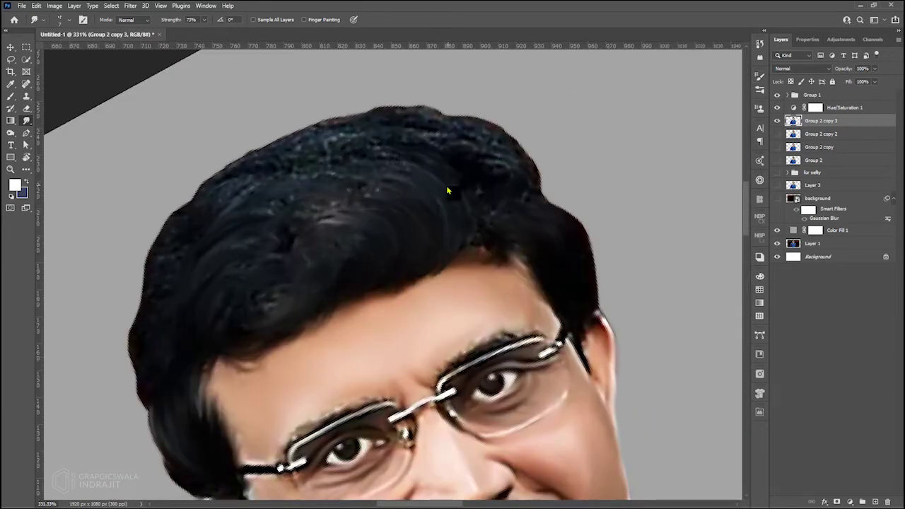
key(r)
mouse_move(483, 227)
mouse_down()
mouse_move(549, 300)
mouse_move(556, 380)
mouse_up()
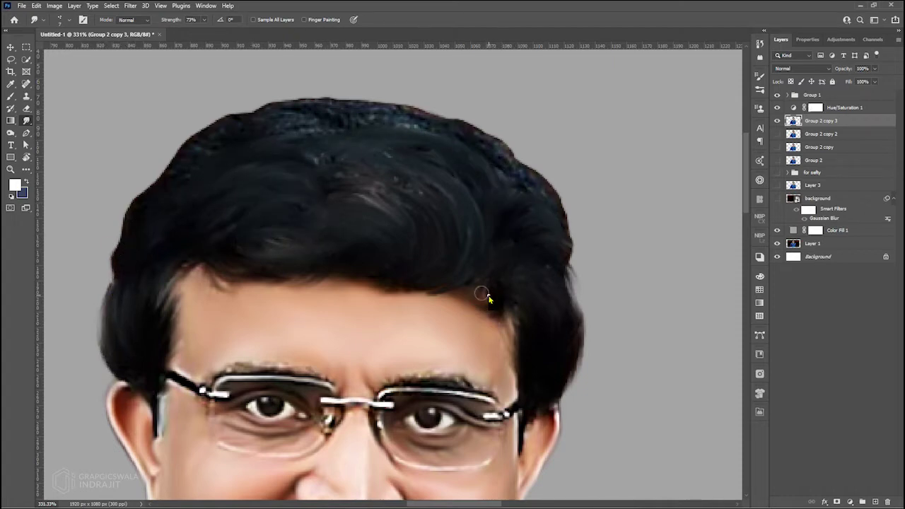
Smudge the upper hair outline into soft painted strands at 73% strength
scroll(386, 138, down, 5)
scroll(441, 202, up, 5)
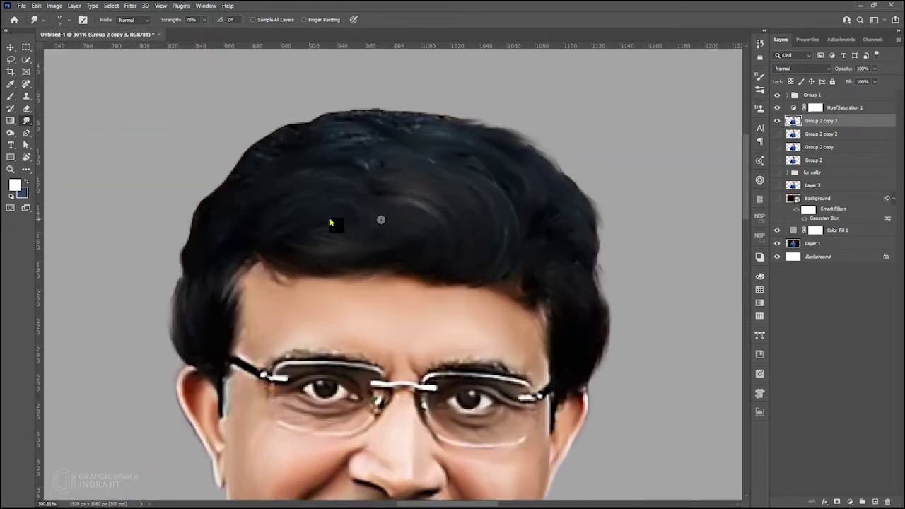
scroll(438, 187, up, 2)
mouse_move(181, 177)
mouse_down()
mouse_move(258, 89)
mouse_move(169, 200)
mouse_up()
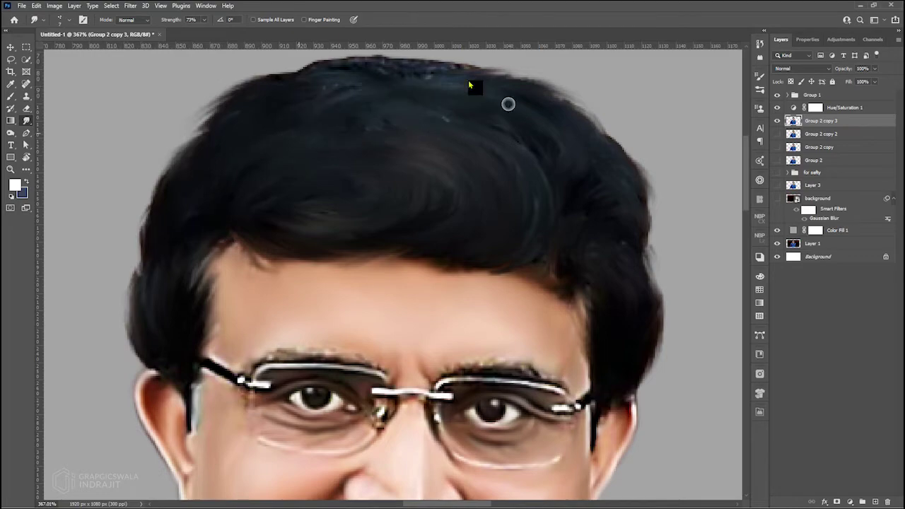
scroll(468, 84, down, 1)
scroll(498, 164, down, 3)
scroll(483, 264, up, 4)
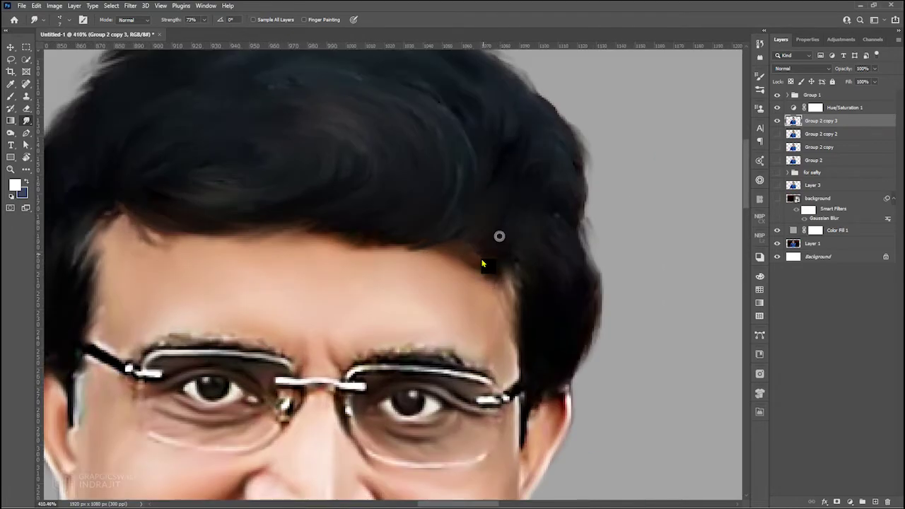
scroll(501, 251, down, 3)
scroll(599, 373, up, 3)
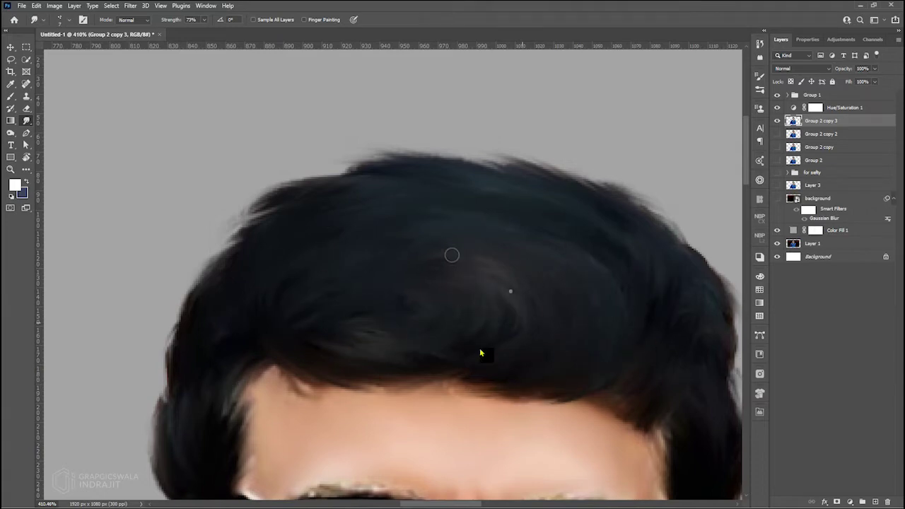
scroll(480, 352, down, 3)
scroll(269, 261, up, 2)
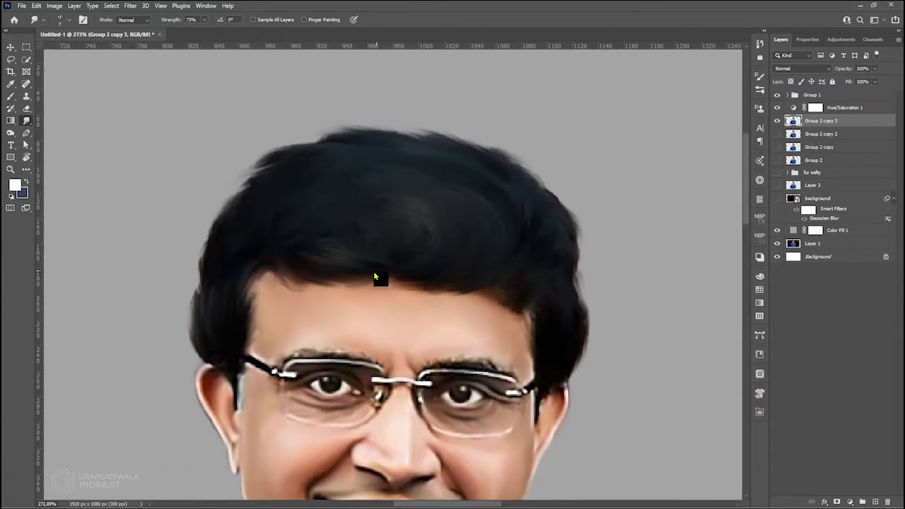
scroll(438, 290, down, 3)
scroll(390, 265, down, 1)
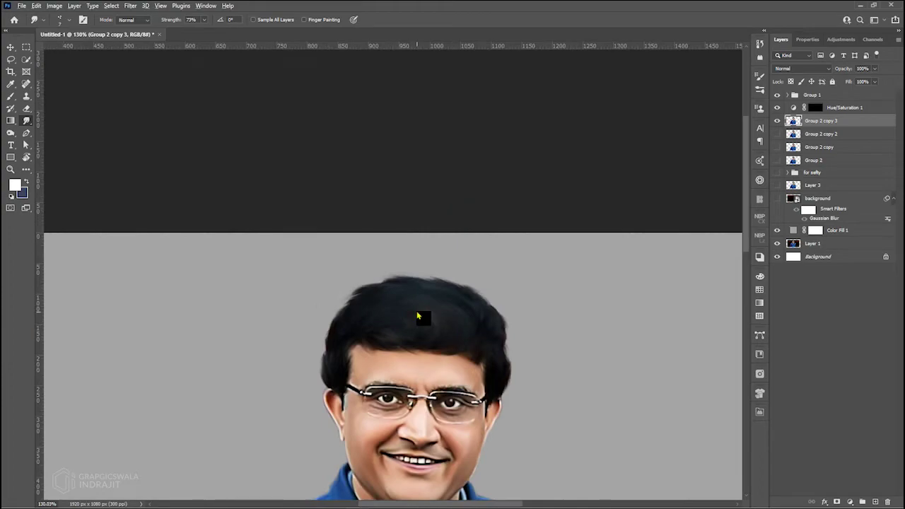
scroll(418, 318, up, 4)
scroll(213, 386, down, 3)
scroll(483, 352, down, 1)
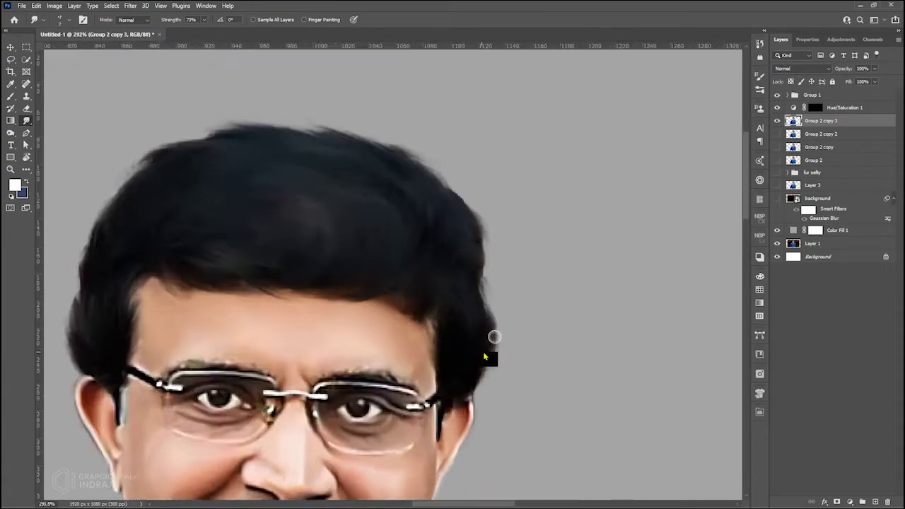
scroll(298, 241, down, 1)
scroll(390, 321, down, 3)
scroll(376, 236, up, 5)
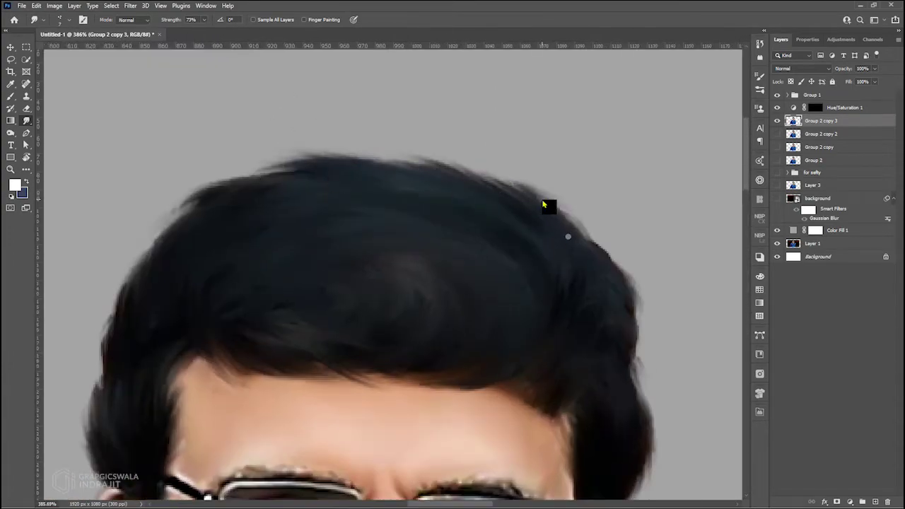
scroll(149, 264, up, 1)
scroll(174, 306, down, 3)
scroll(180, 351, up, 3)
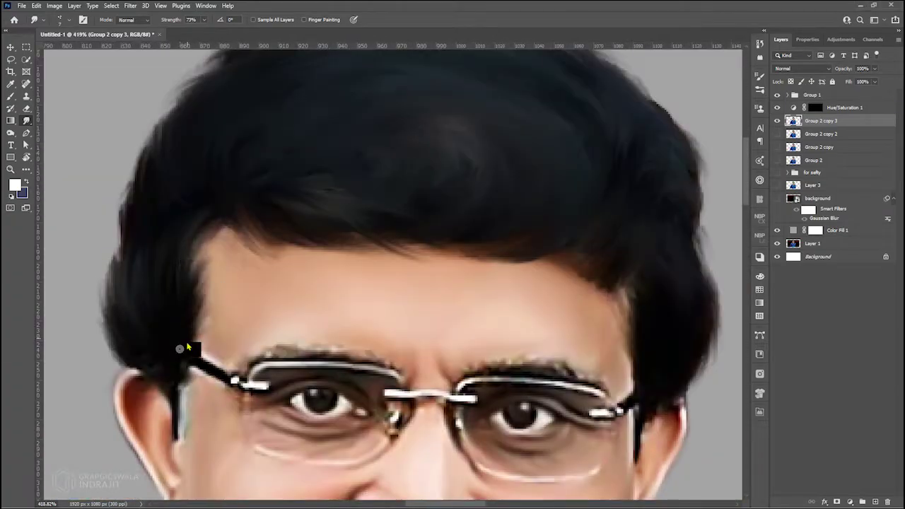
scroll(181, 351, down, 3)
scroll(350, 262, down, 1)
scroll(350, 262, up, 2)
scroll(339, 283, down, 2)
scroll(303, 322, up, 2)
scroll(425, 203, up, 2)
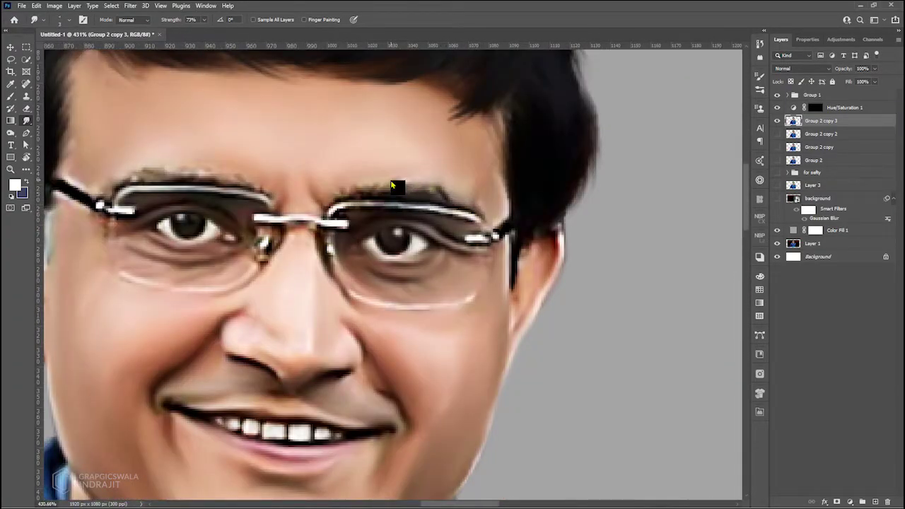
scroll(336, 196, down, 3)
scroll(295, 196, up, 3)
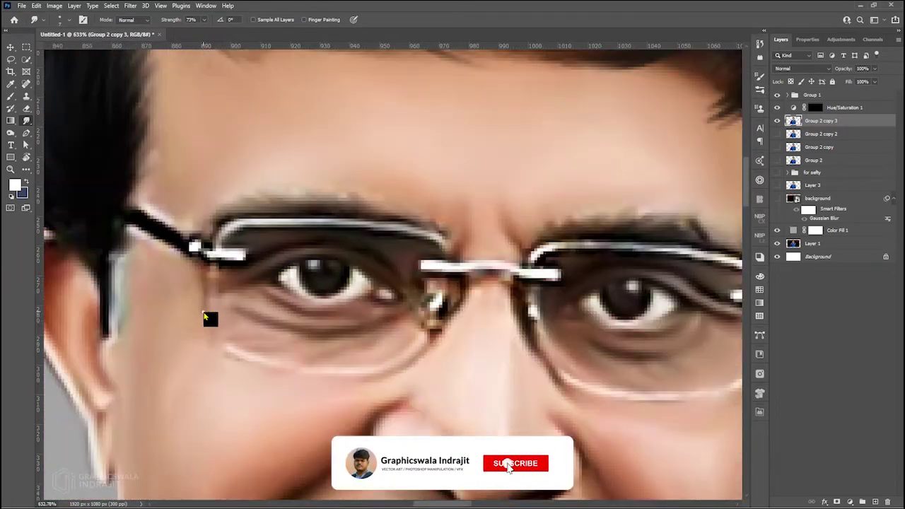
Lower the Smudge strength to 28%, then set it to 45%
key(2)
key(8)
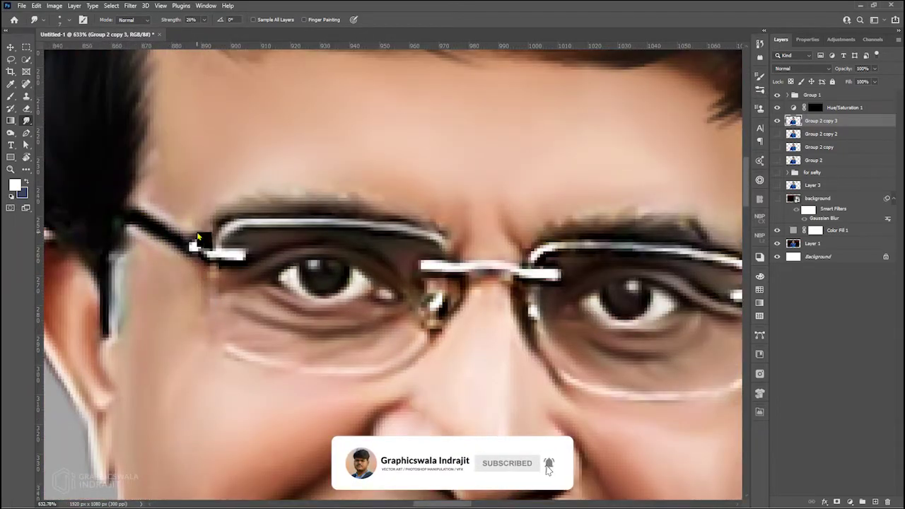
scroll(178, 230, up, 3)
key(4)
key(5)
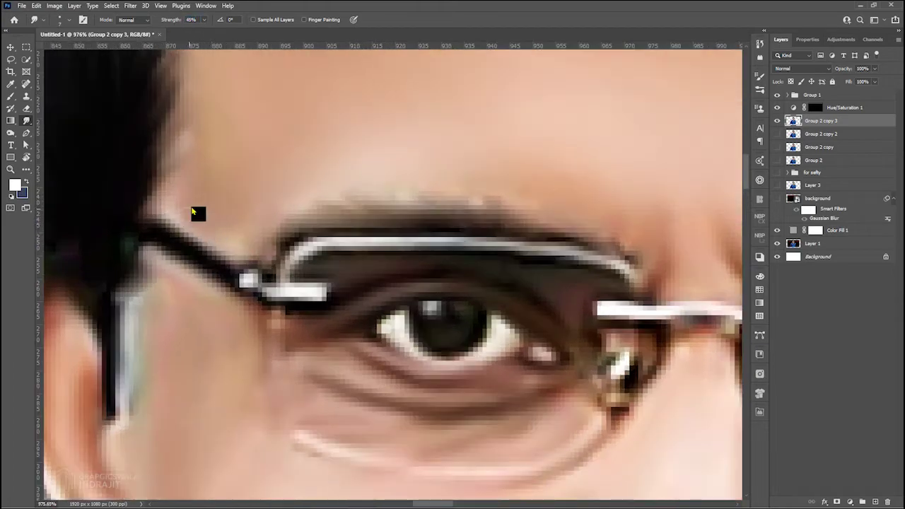
scroll(186, 299, down, 1)
Create Group 2 copy 4 as a fresh duplicate of the smudged portrait
scroll(185, 299, right, 5)
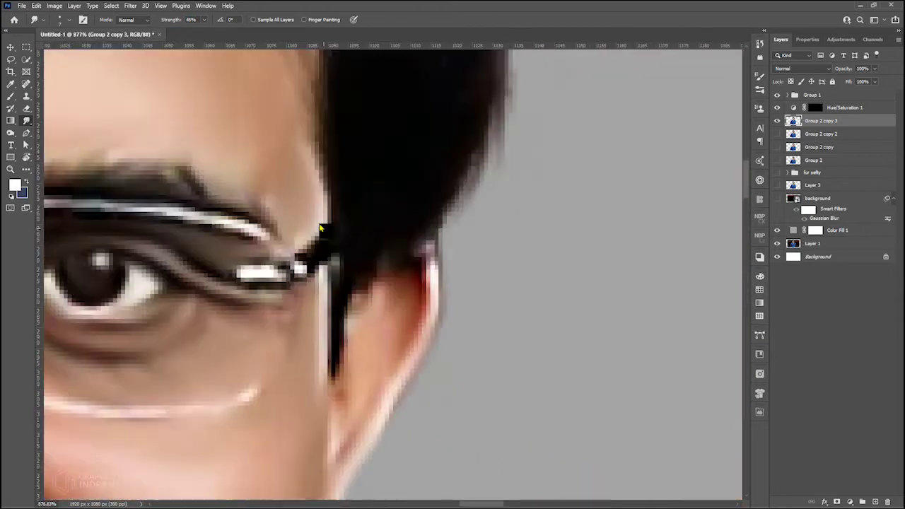
scroll(301, 246, up, 2)
scroll(282, 354, down, 10)
scroll(349, 267, up, 2)
scroll(349, 267, down, 3)
scroll(349, 271, up, 2)
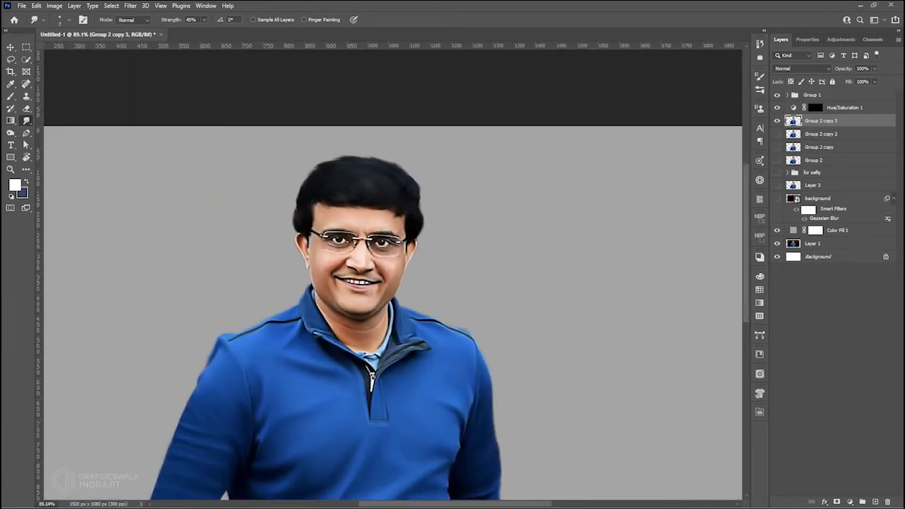
scroll(723, 222, down, 2)
key(b)
key(ctrl+j)
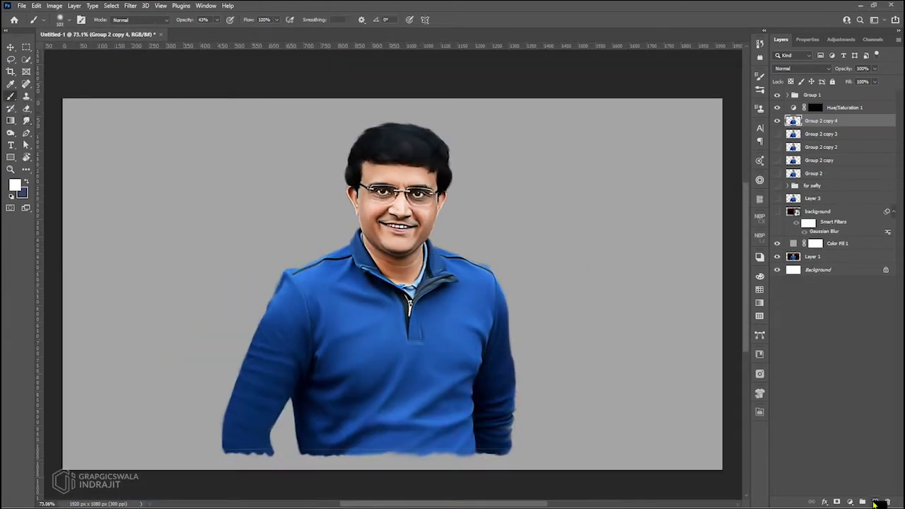
Paint white highlights down the nose bridge and across the nose and cheeks
scroll(408, 210, up, 6)
drag(407, 154, 403, 202)
scroll(401, 201, up, 1)
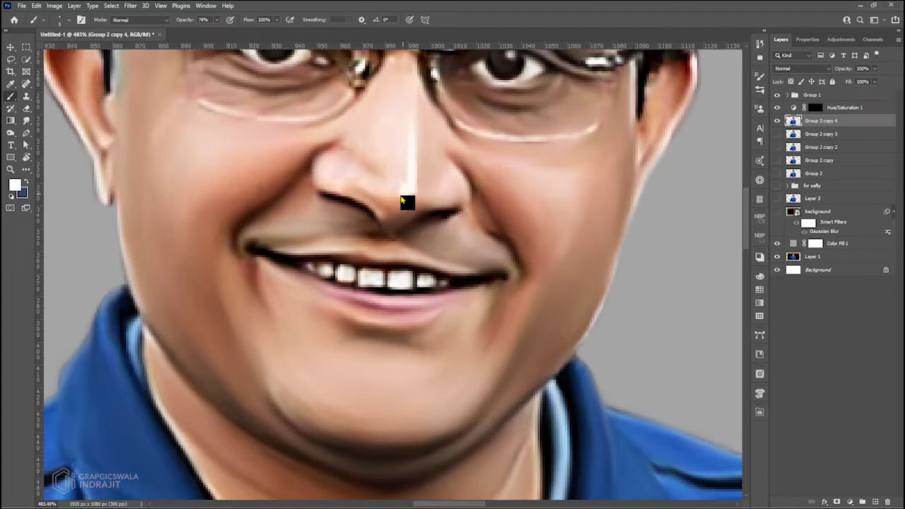
scroll(322, 173, down, 3)
scroll(441, 182, up, 4)
drag(424, 159, 460, 201)
scroll(398, 218, up, 1)
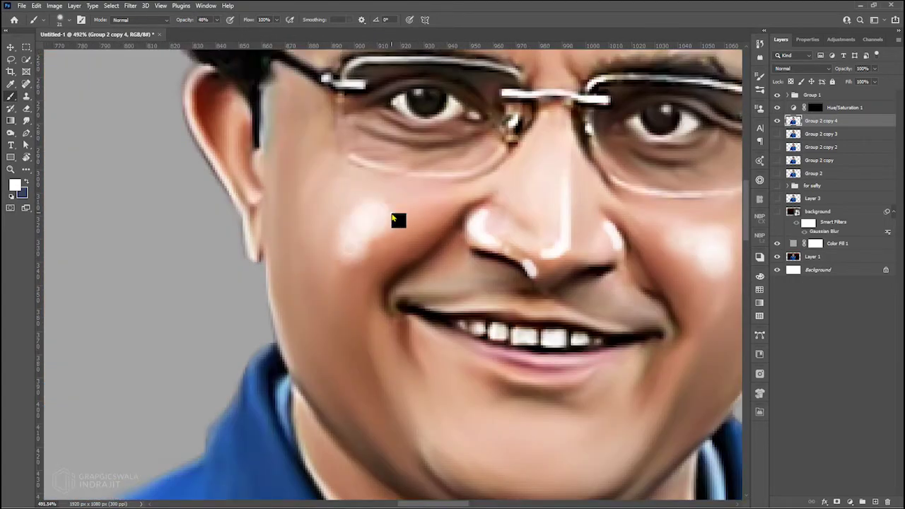
drag(339, 188, 367, 261)
At 48% brush opacity, paint a white highlight along the upper lip
key(4)
key(8)
scroll(415, 270, up, 2)
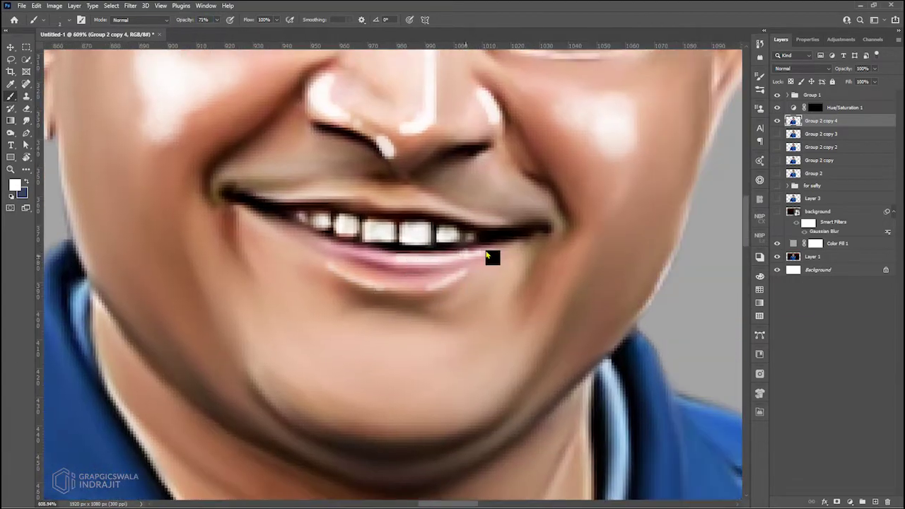
drag(354, 196, 260, 193)
scroll(410, 209, up, 1)
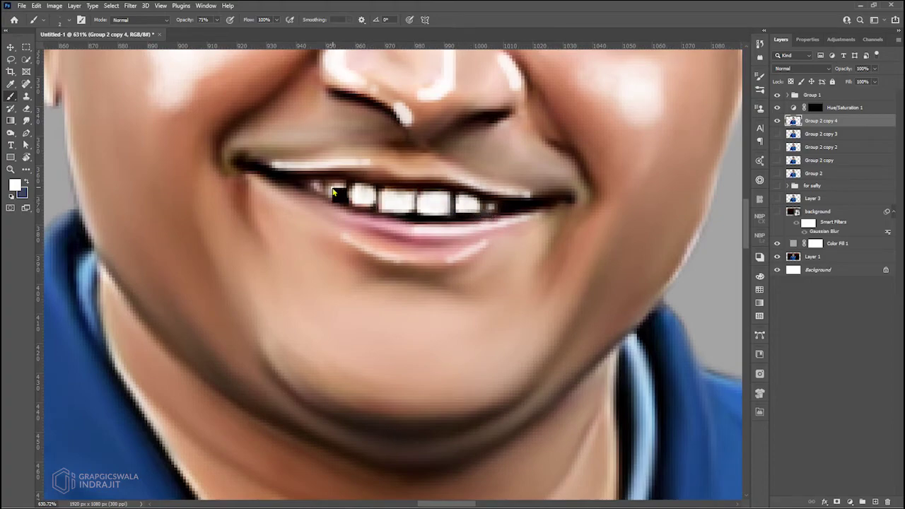
scroll(327, 223, down, 2)
Paint white highlights along the jaw and chin, then set brush opacity to 61%
drag(527, 322, 541, 261)
scroll(565, 279, down, 1)
drag(414, 269, 430, 307)
scroll(430, 307, down, 3)
scroll(450, 295, up, 4)
scroll(580, 200, down, 3)
scroll(273, 307, up, 3)
scroll(276, 301, down, 3)
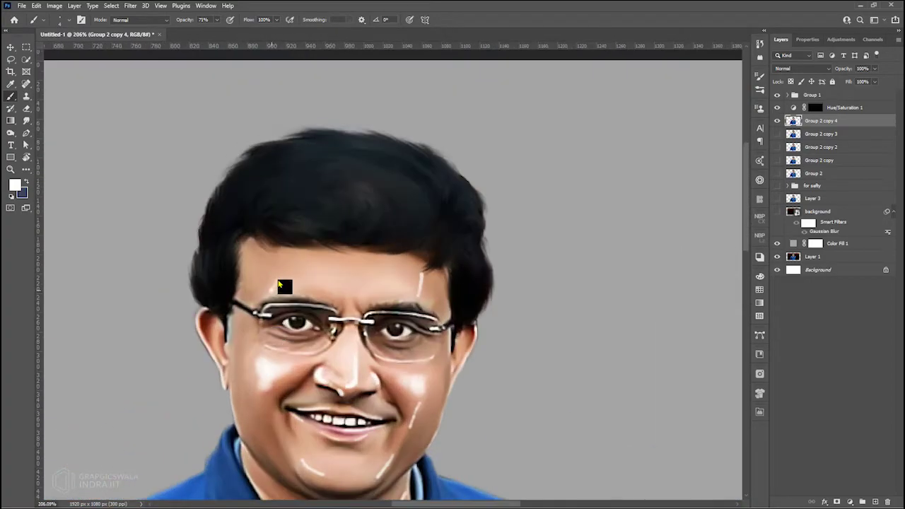
scroll(415, 295, up, 5)
scroll(415, 296, down, 2)
key(6)
key(1)
scroll(289, 293, down, 1)
scroll(303, 323, down, 1)
Paint a thin white 2 px, 61% opacity highlight line along the sweater's collar edge
scroll(299, 284, down, 1)
scroll(240, 268, up, 1)
scroll(222, 281, down, 1)
scroll(270, 367, up, 2)
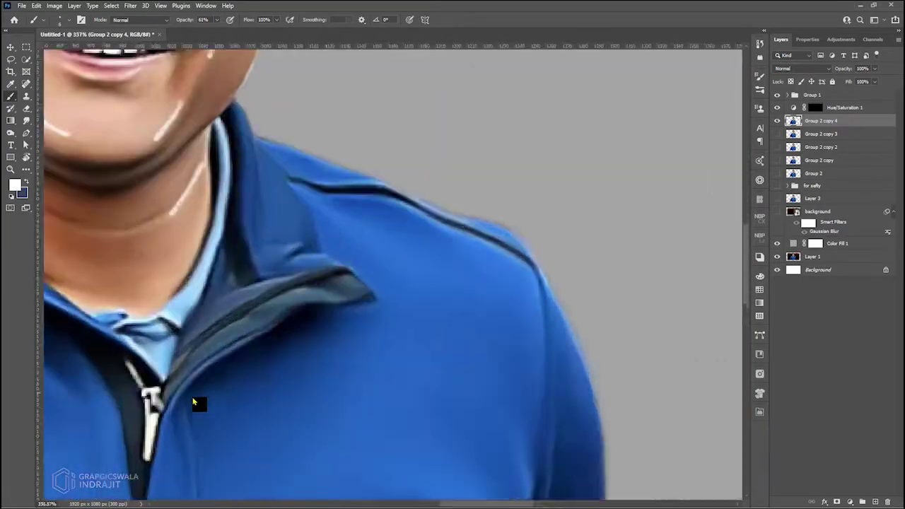
scroll(182, 398, up, 2)
scroll(182, 397, down, 2)
scroll(304, 272, up, 2)
drag(305, 272, 142, 392)
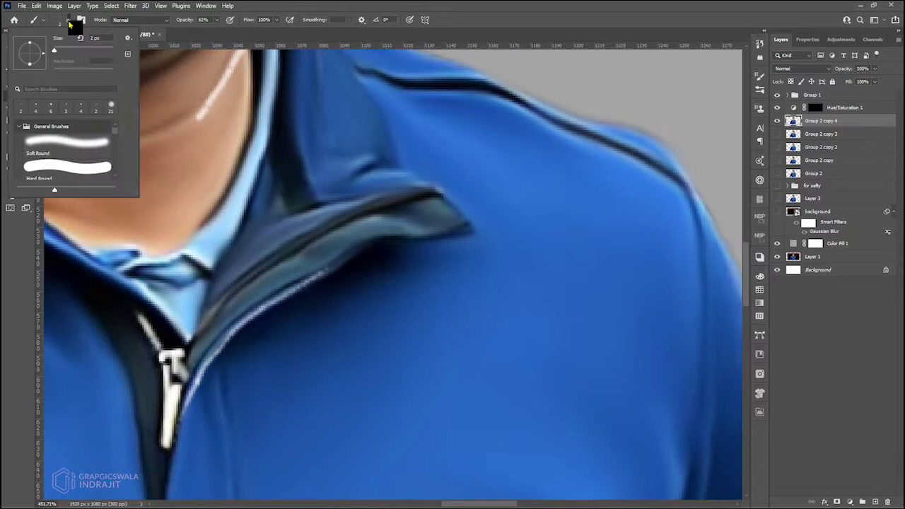
scroll(170, 350, up, 1)
scroll(480, 165, down, 1)
scroll(313, 243, up, 1)
Trace white highlight lines along the zipper's left edge, placket and shoulder seams
drag(259, 172, 354, 299)
scroll(353, 299, down, 1)
scroll(384, 283, up, 1)
scroll(492, 162, down, 1)
scroll(283, 205, up, 1)
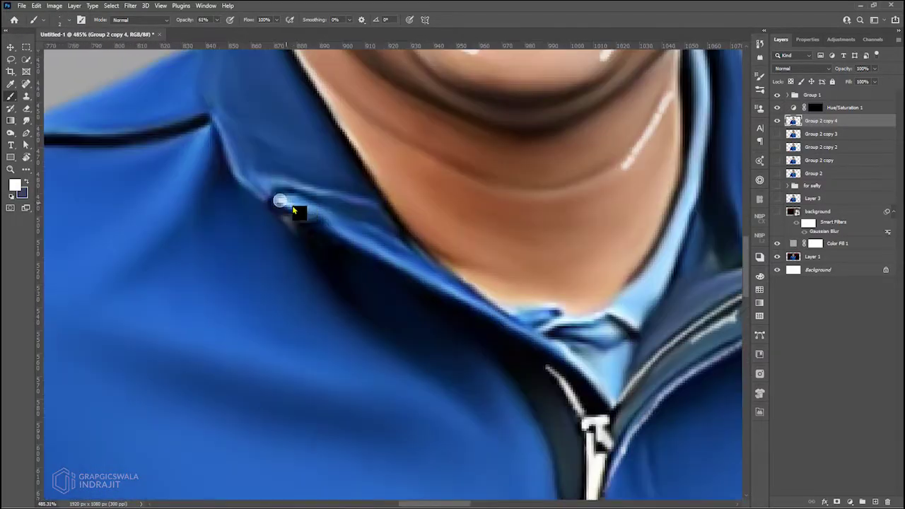
scroll(485, 309, down, 1)
scroll(529, 283, down, 1)
scroll(549, 283, down, 2)
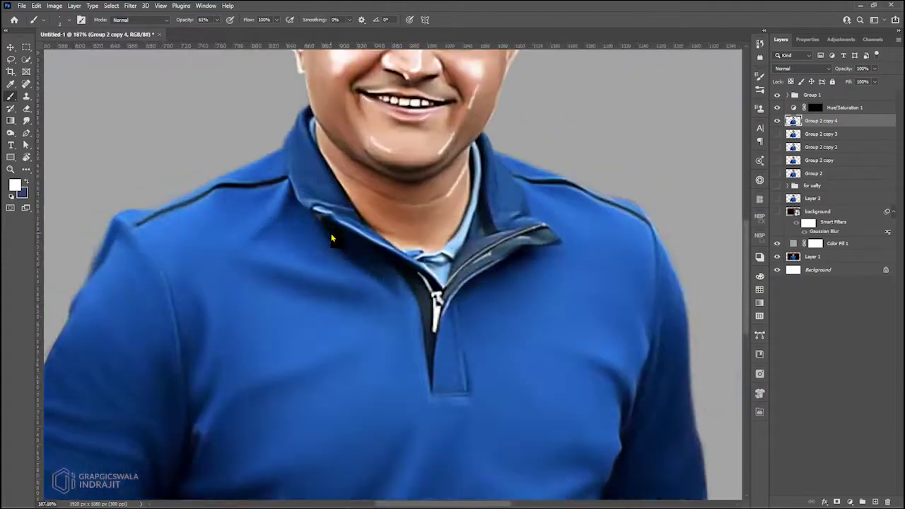
scroll(222, 183, down, 1)
scroll(221, 182, up, 2)
scroll(239, 245, up, 2)
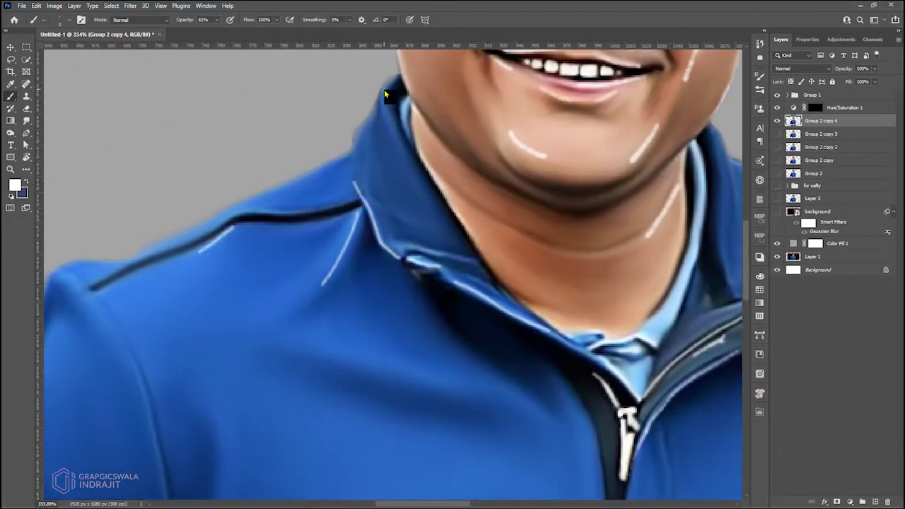
scroll(424, 99, up, 1)
scroll(495, 205, down, 2)
scroll(383, 227, up, 3)
scroll(415, 259, down, 1)
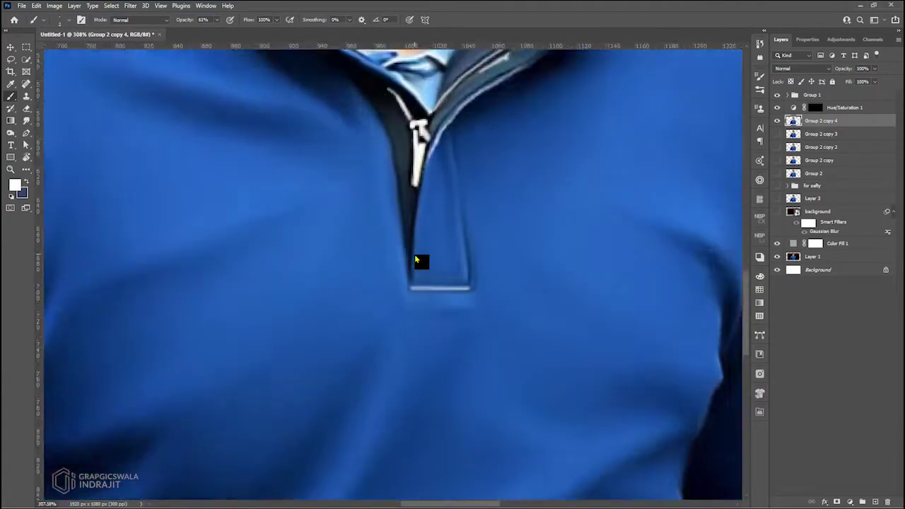
scroll(397, 236, up, 1)
scroll(402, 269, up, 2)
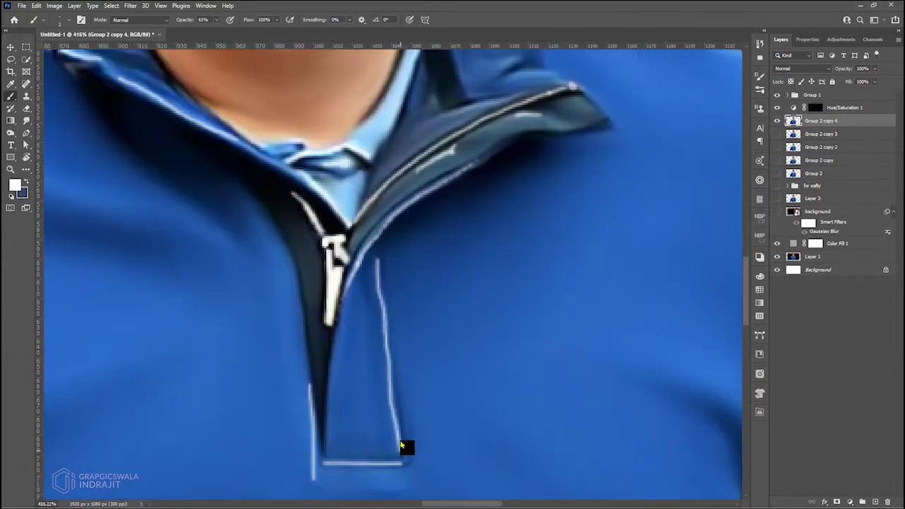
scroll(401, 446, down, 2)
scroll(393, 281, down, 2)
scroll(398, 276, up, 2)
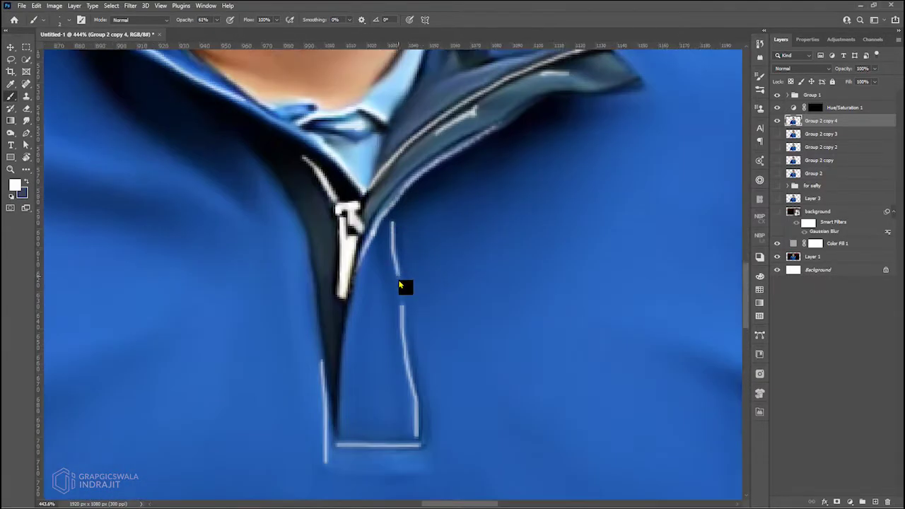
scroll(407, 297, down, 2)
scroll(345, 193, up, 4)
scroll(344, 192, down, 5)
scroll(343, 203, up, 4)
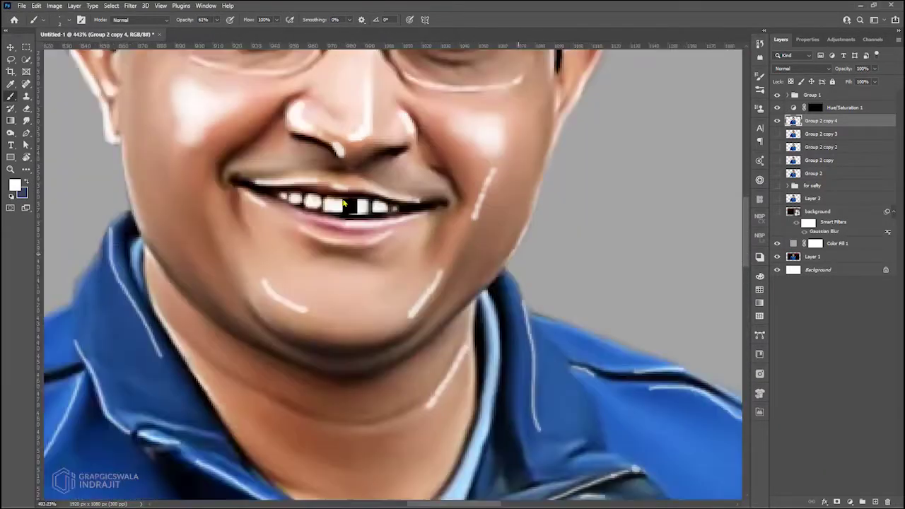
scroll(354, 204, down, 4)
key(r)
scroll(403, 195, up, 4)
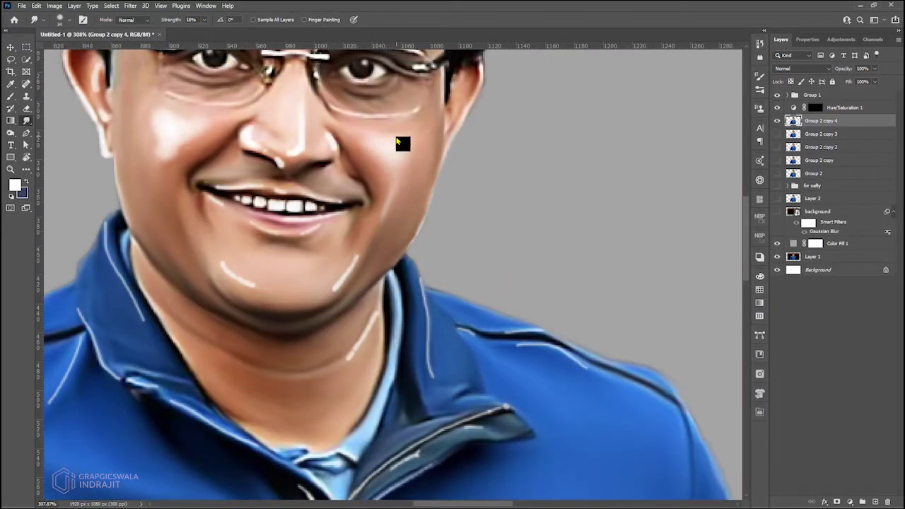
Smudge the mouth, hairline and collar, zipper and placket white lines into softer strokes on Group 2 copy 4
scroll(398, 183, up, 2)
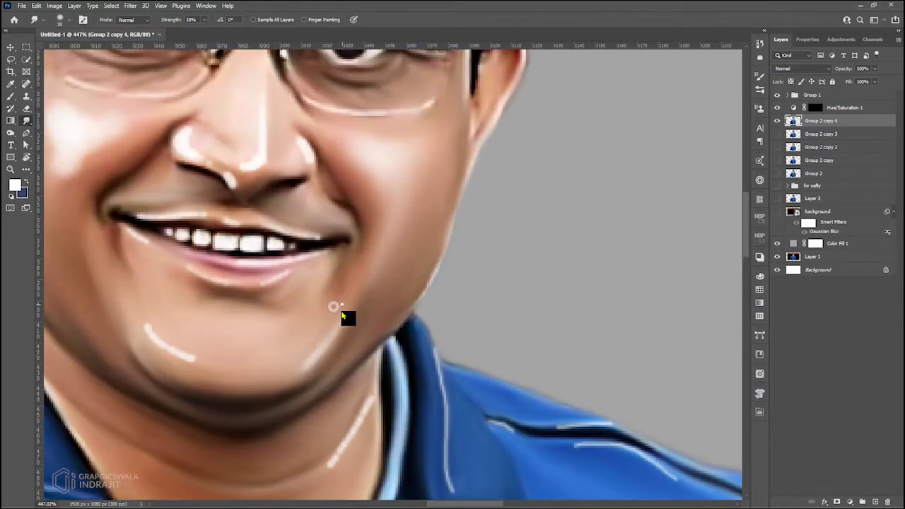
scroll(341, 315, down, 4)
scroll(282, 264, up, 5)
scroll(316, 282, up, 1)
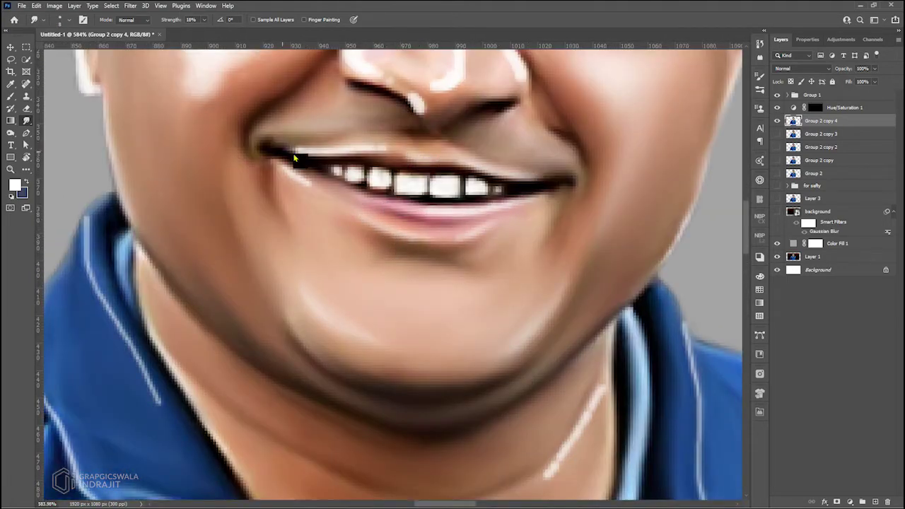
scroll(333, 162, down, 4)
scroll(403, 186, up, 4)
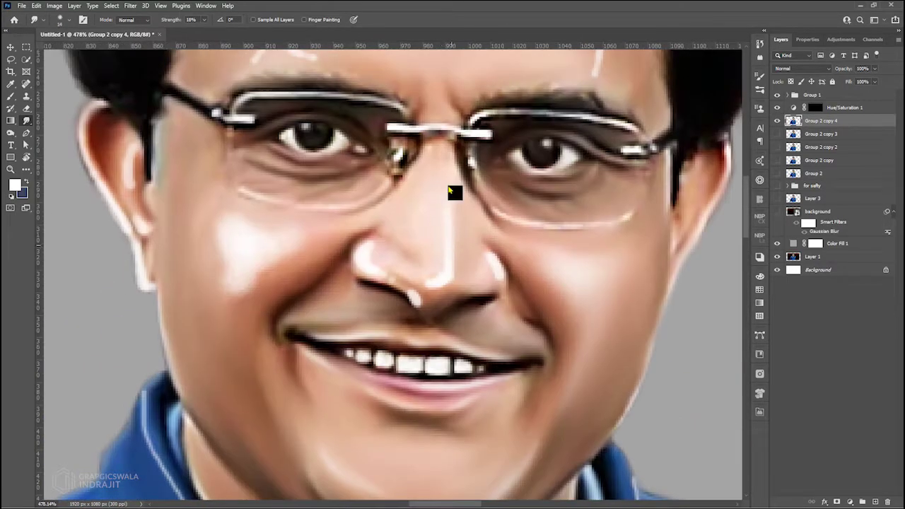
scroll(484, 283, up, 2)
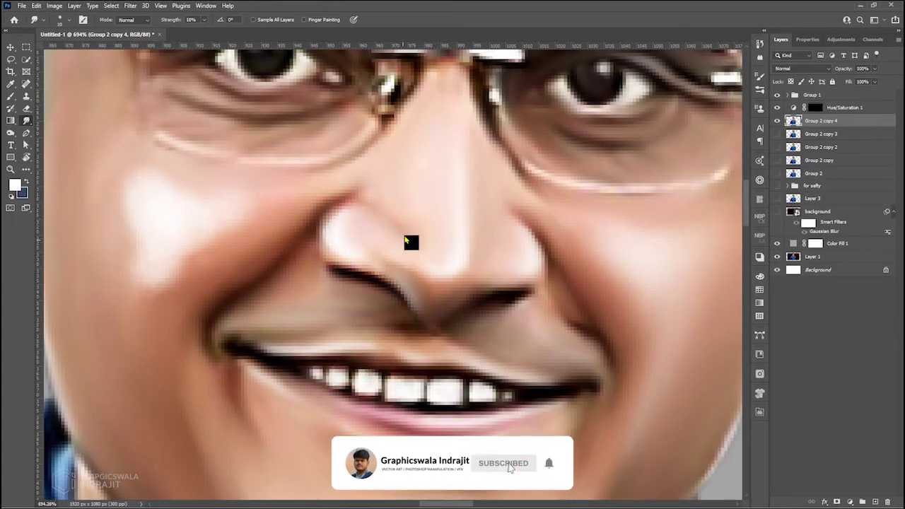
scroll(396, 261, down, 3)
scroll(382, 282, up, 1)
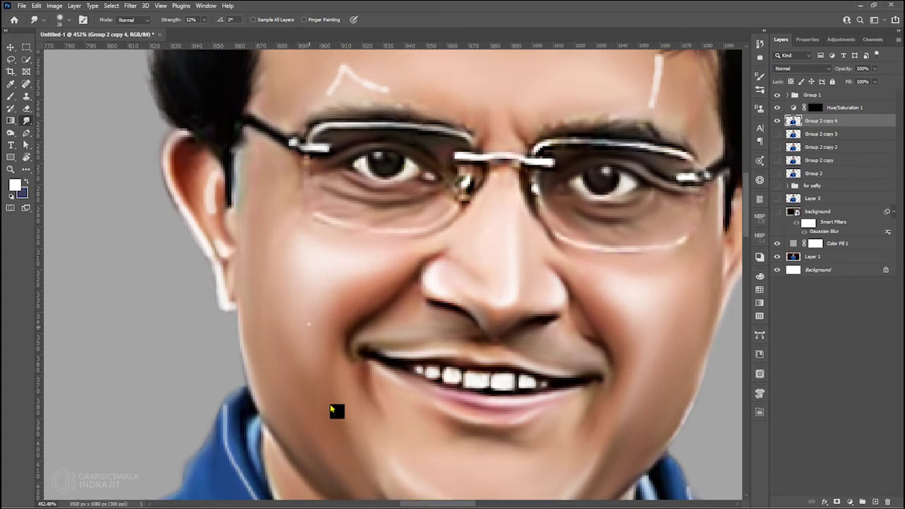
scroll(339, 269, down, 2)
scroll(424, 254, up, 3)
scroll(445, 255, up, 2)
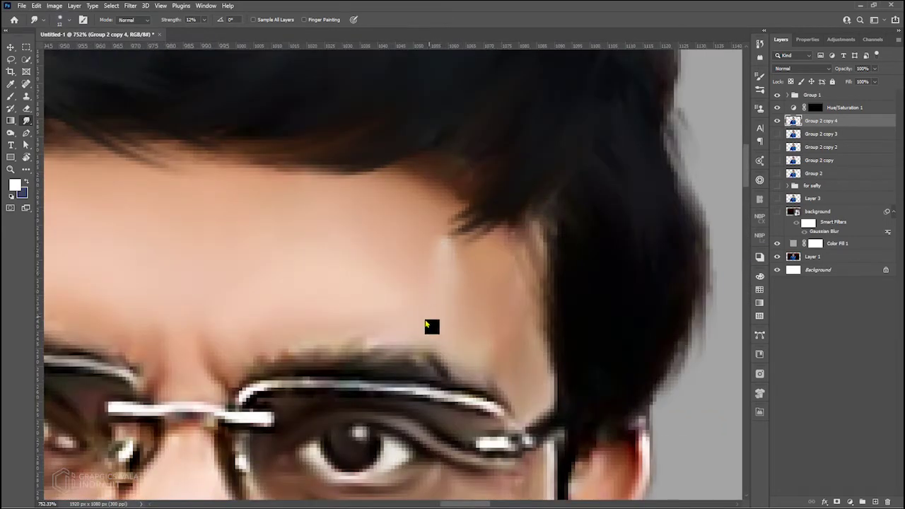
scroll(436, 315, up, 2)
scroll(397, 311, down, 3)
scroll(374, 322, down, 1)
scroll(378, 348, up, 2)
scroll(424, 329, down, 2)
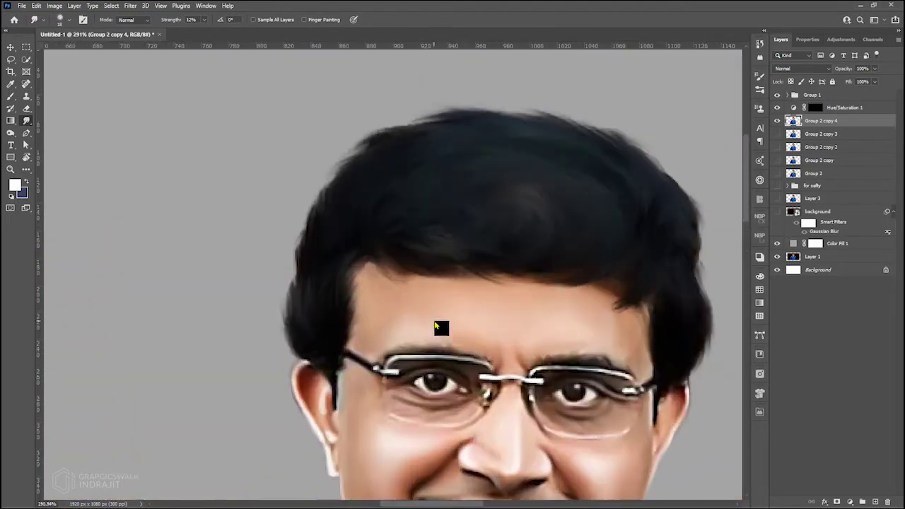
scroll(531, 325, down, 2)
scroll(530, 359, up, 3)
scroll(563, 312, down, 1)
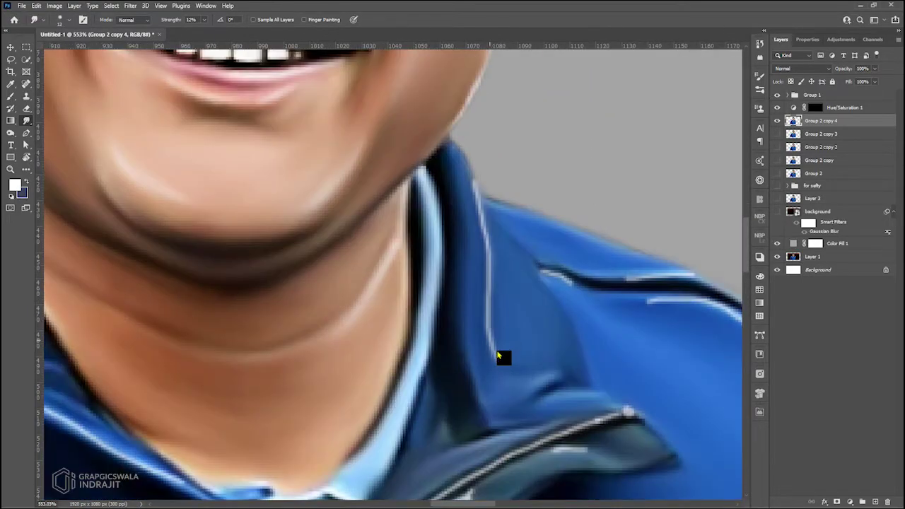
scroll(502, 360, down, 2)
scroll(596, 339, up, 3)
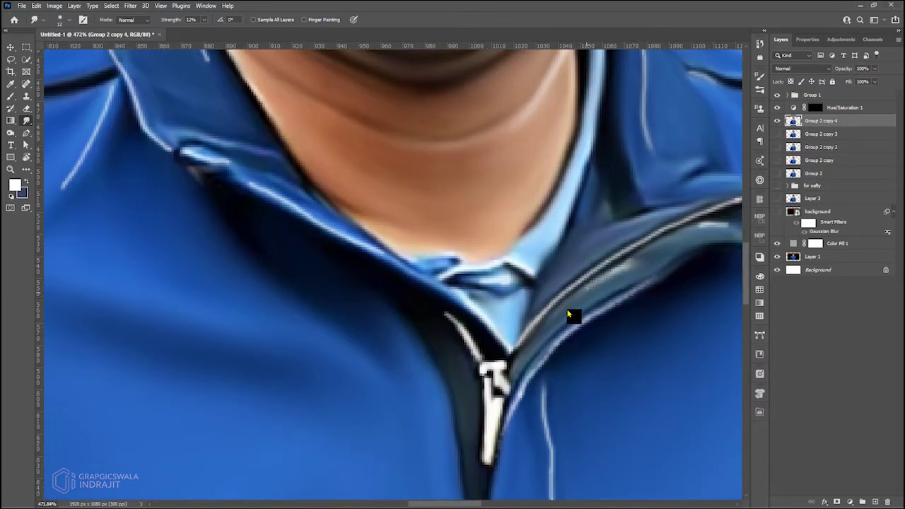
scroll(569, 314, up, 3)
scroll(436, 295, down, 2)
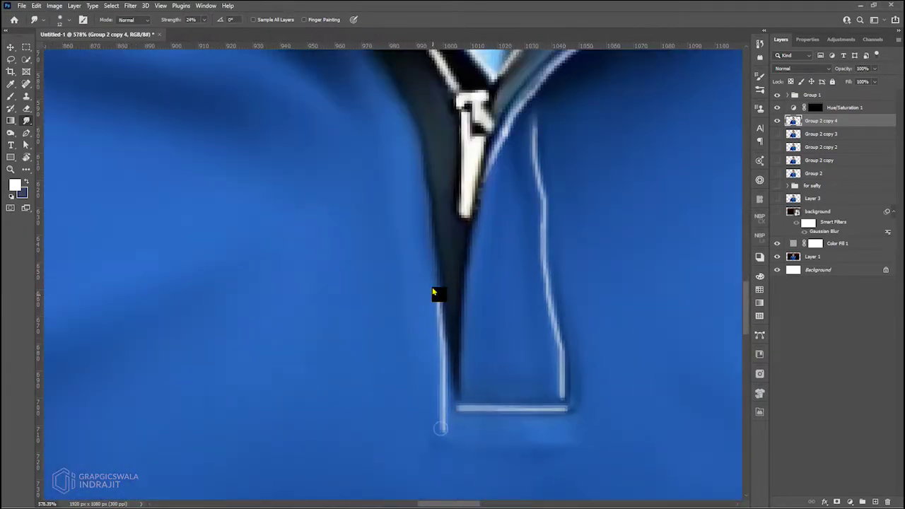
scroll(535, 325, down, 2)
scroll(406, 350, up, 3)
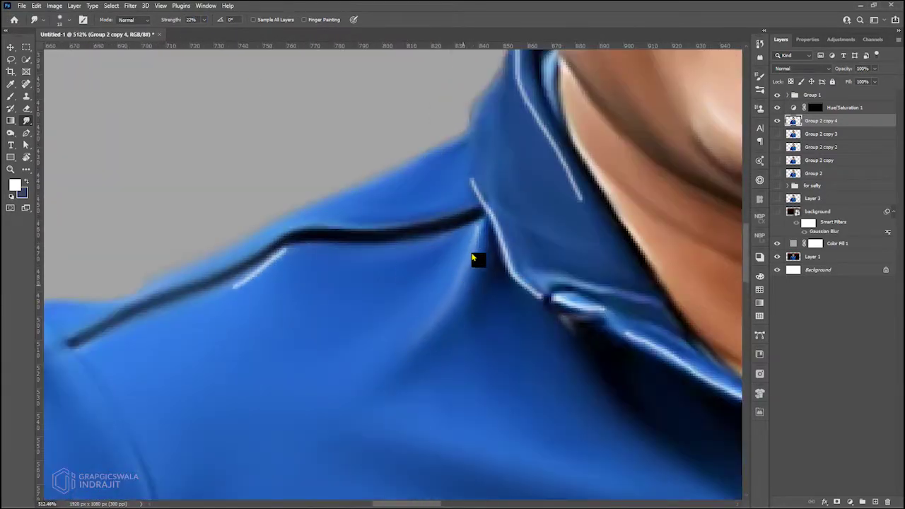
scroll(573, 212, down, 1)
scroll(587, 212, down, 2)
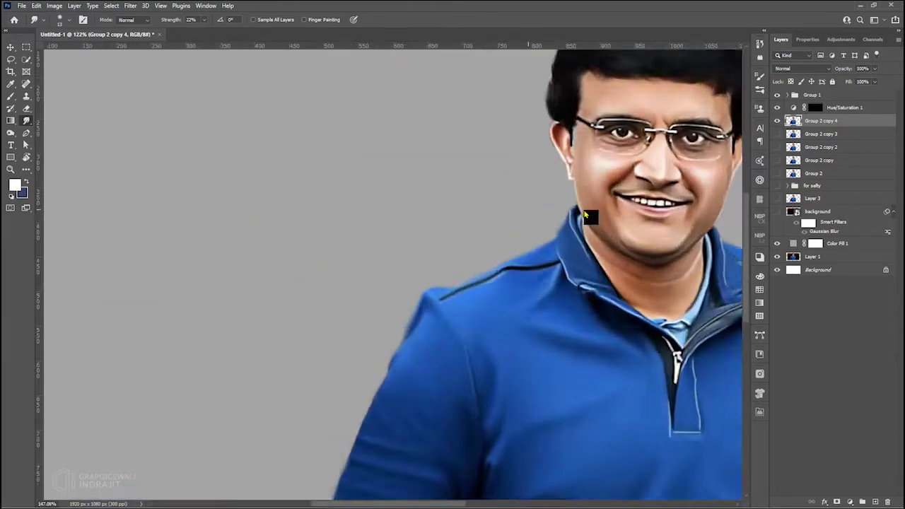
scroll(513, 233, up, 1)
scroll(465, 283, up, 2)
scroll(465, 283, down, 2)
scroll(415, 224, up, 2)
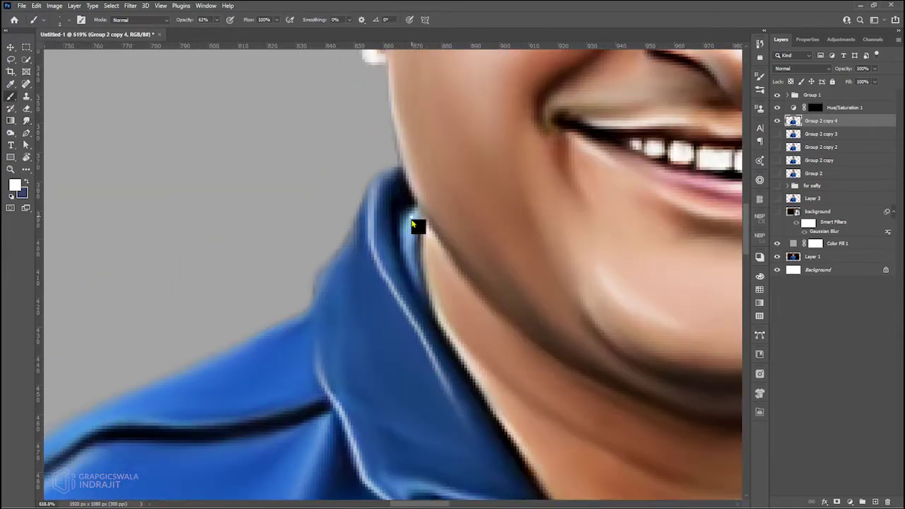
scroll(414, 224, down, 3)
scroll(521, 340, down, 1)
Retrace the right lens rim of the glasses with a white brush stroke
key(b)
scroll(466, 300, down, 1)
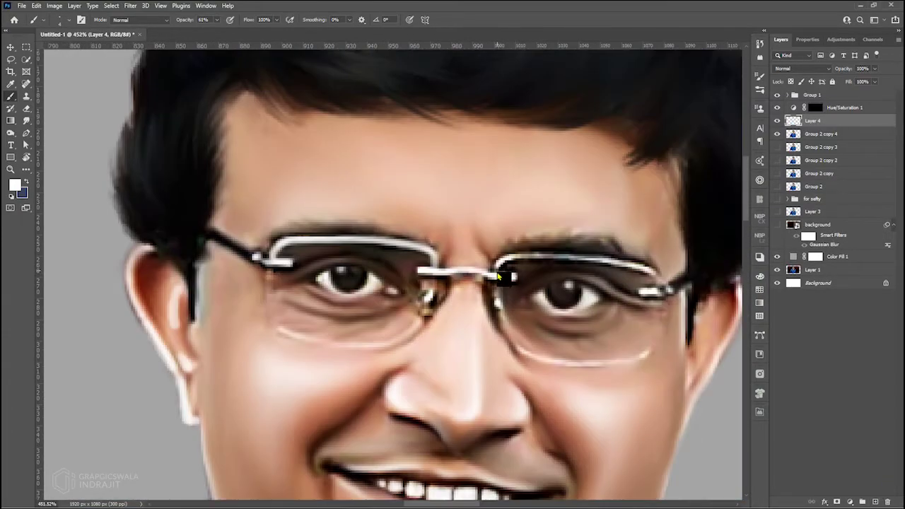
drag(499, 277, 586, 262)
scroll(592, 329, down, 3)
scroll(596, 303, up, 4)
scroll(470, 309, down, 1)
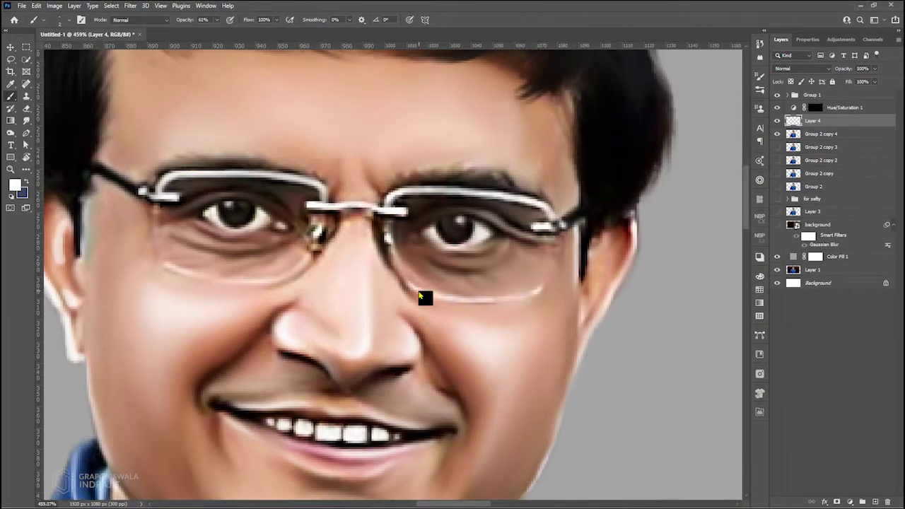
Paint white lines at 100% brush opacity along the lens rims and bridge
key(0)
scroll(424, 318, down, 4)
scroll(417, 294, up, 3)
scroll(399, 283, up, 3)
scroll(499, 268, down, 4)
scroll(338, 229, up, 4)
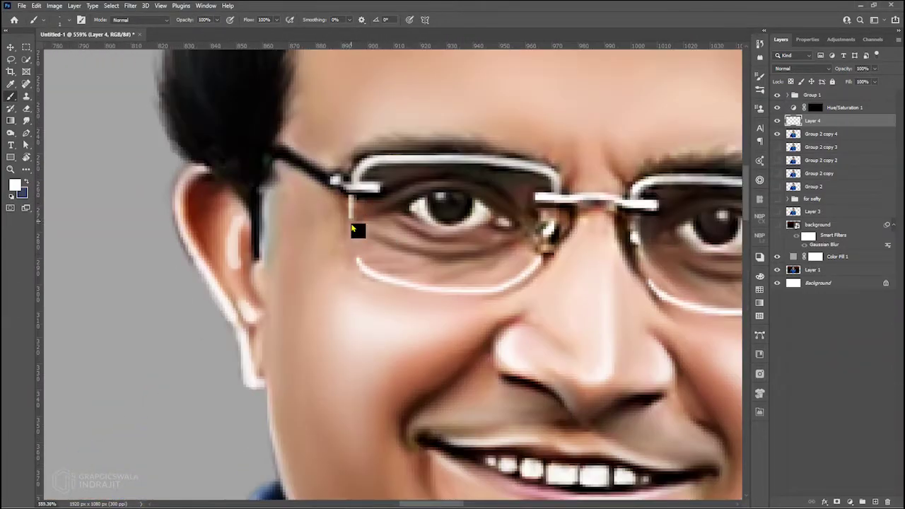
scroll(358, 217, down, 3)
scroll(412, 288, up, 1)
scroll(441, 283, up, 1)
scroll(360, 313, up, 3)
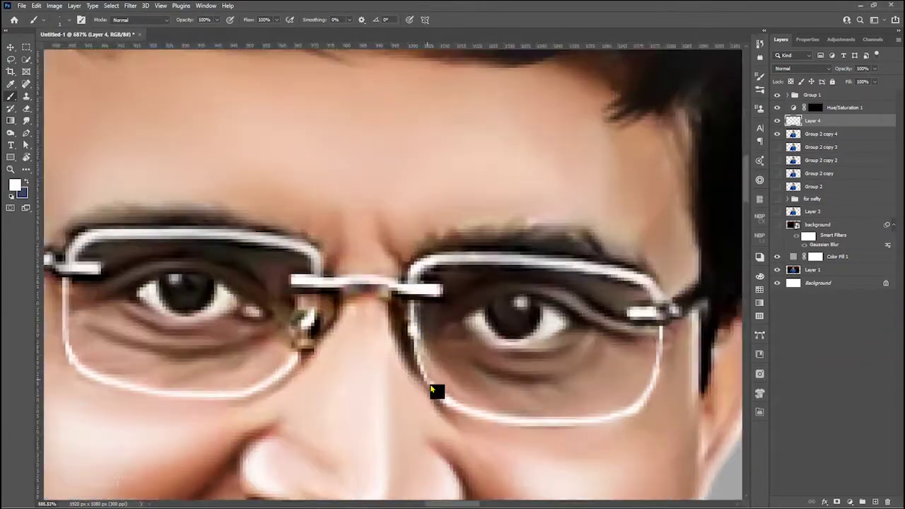
scroll(429, 384, up, 2)
scroll(370, 151, down, 2)
scroll(367, 202, down, 1)
scroll(374, 221, down, 1)
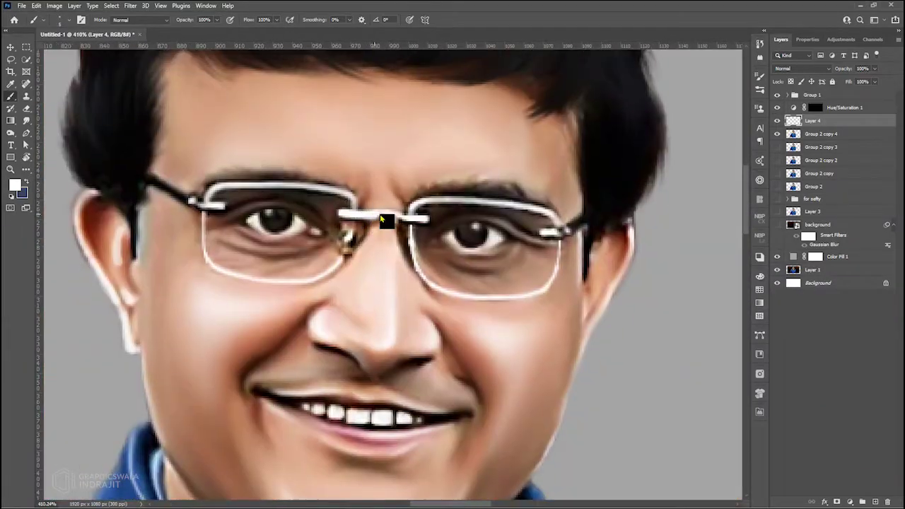
scroll(347, 260, down, 4)
scroll(416, 283, up, 5)
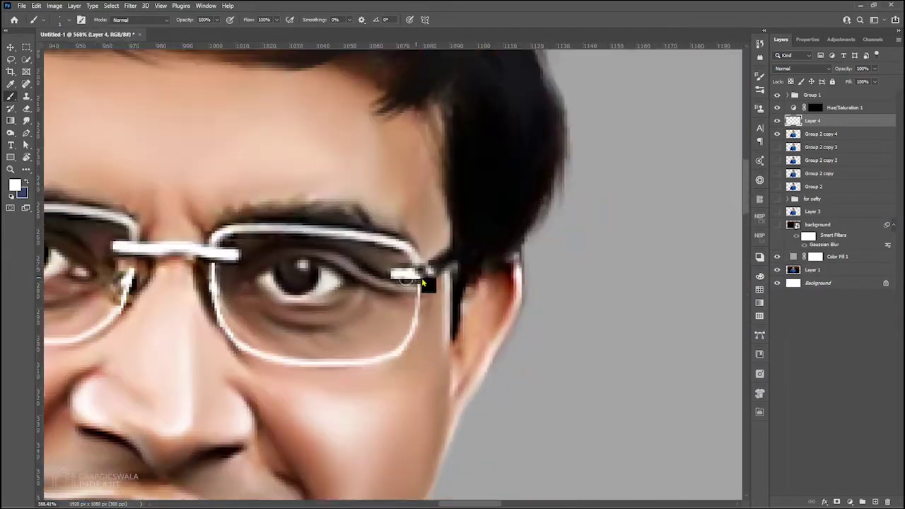
scroll(410, 256, down, 3)
scroll(359, 307, up, 3)
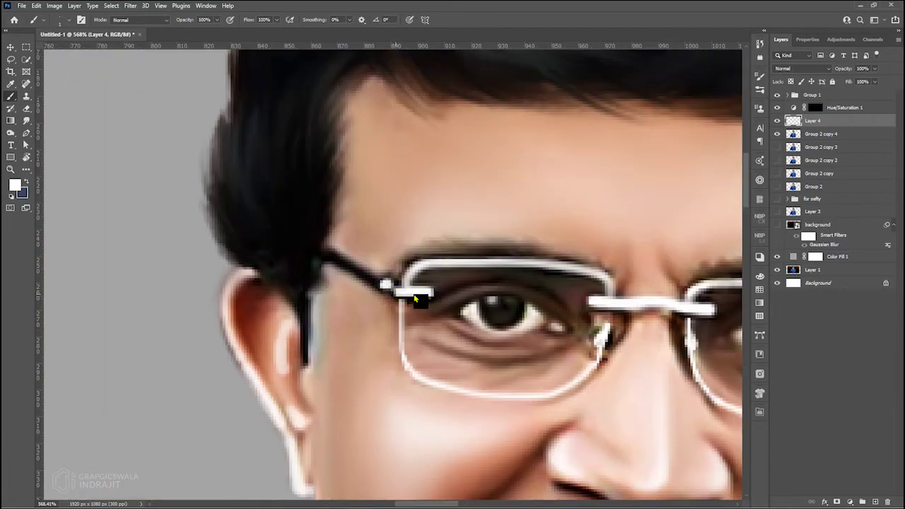
Add two new empty stroke layers, then reselect the Group 2 copy 4 painting layer
key(ctrl+shift+alt+n)
scroll(398, 300, down, 3)
scroll(360, 206, down, 1)
scroll(410, 251, up, 2)
scroll(377, 418, down, 2)
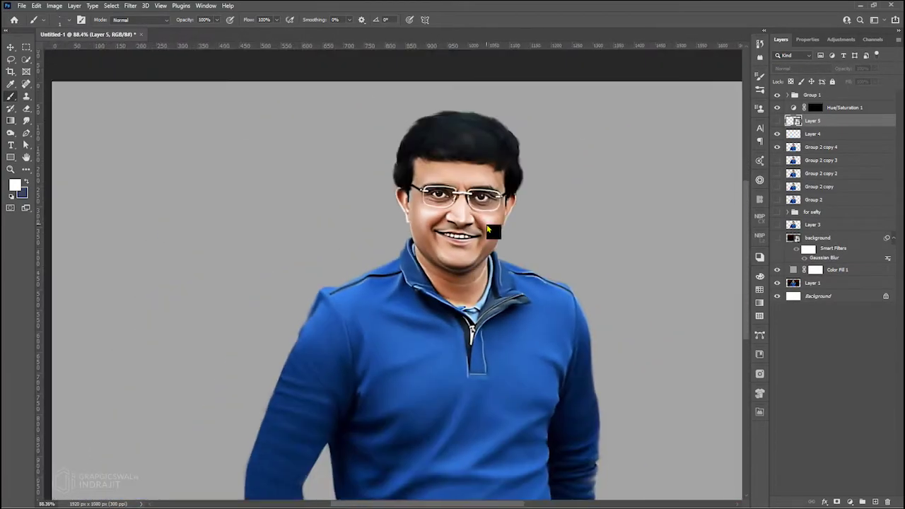
scroll(487, 228, up, 2)
key(ctrl+shift+alt+n)
scroll(353, 205, up, 1)
scroll(353, 204, up, 2)
scroll(565, 224, up, 2)
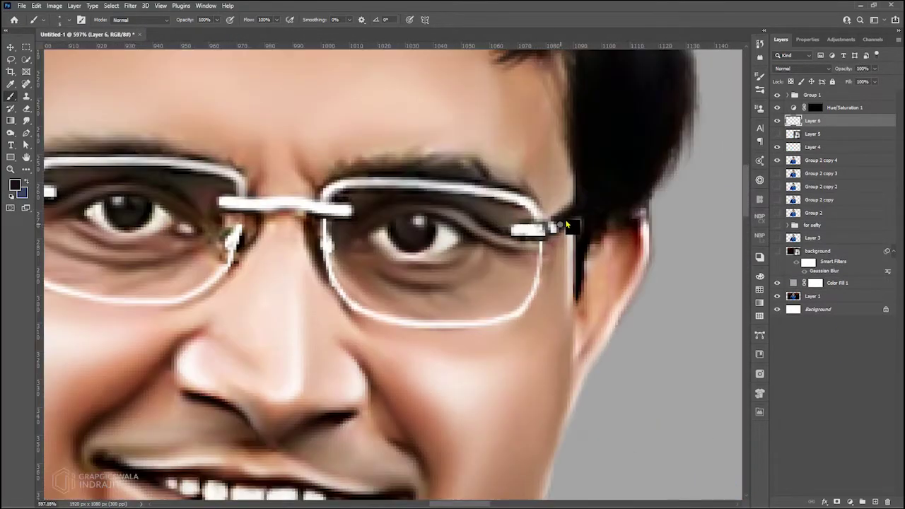
scroll(565, 225, down, 1)
ctrl+click(602, 216)
scroll(339, 220, up, 1)
Smudge around the glasses' nose bridge, then select the painting layers to group as Group 3
key(r)
scroll(387, 216, up, 2)
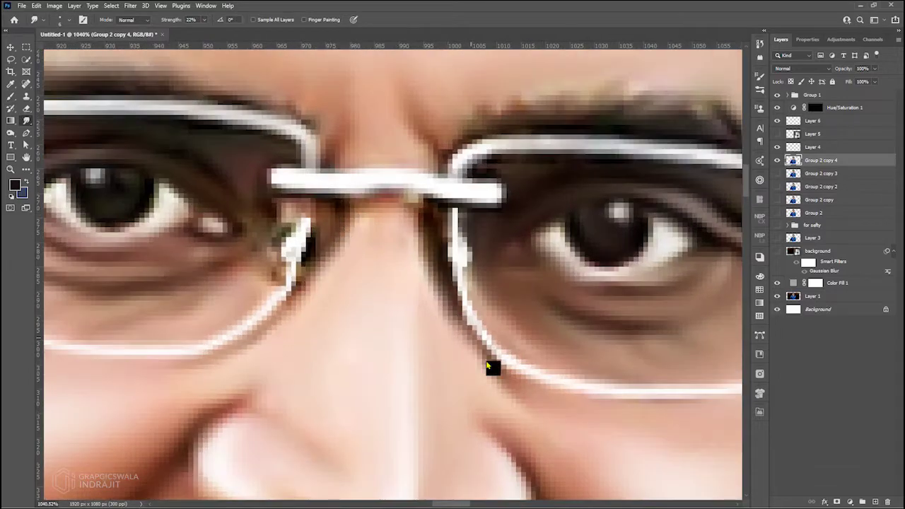
scroll(487, 366, down, 2)
scroll(621, 168, down, 10)
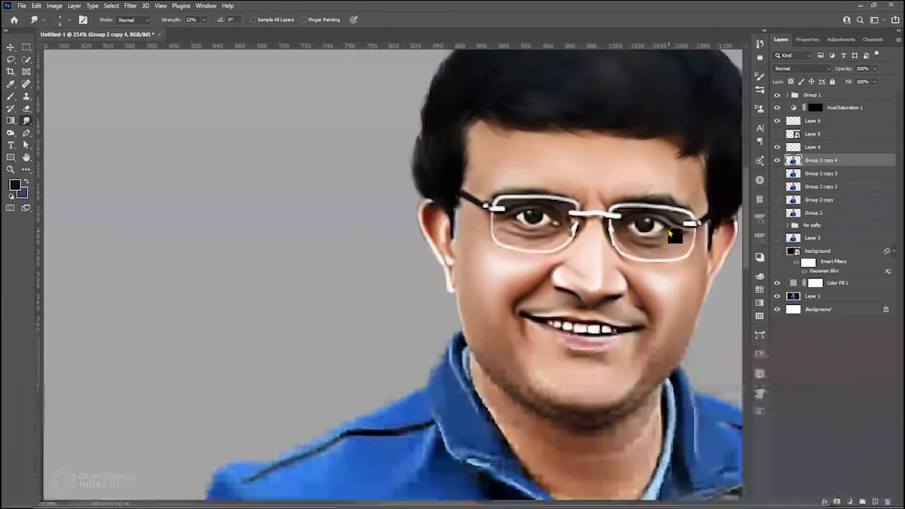
scroll(353, 263, up, 7)
scroll(439, 226, up, 3)
scroll(452, 198, down, 9)
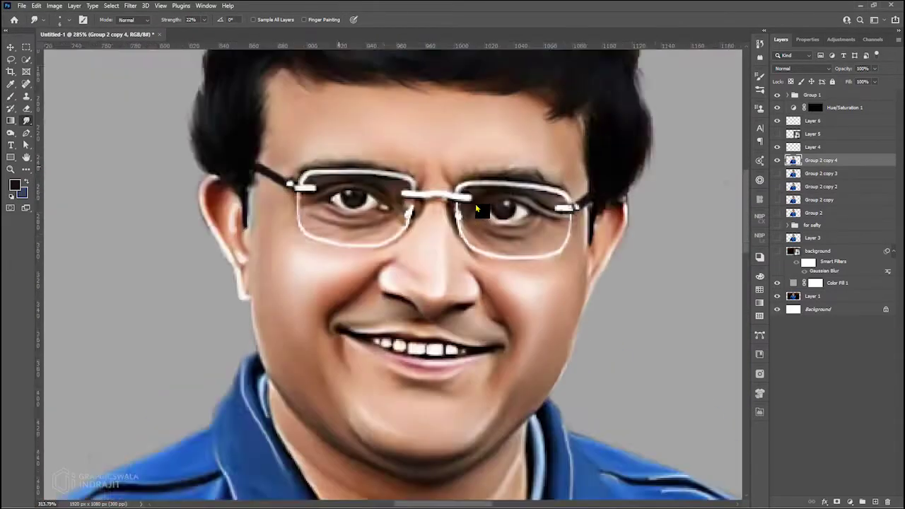
scroll(475, 204, up, 5)
scroll(413, 200, down, 10)
scroll(410, 228, down, 2)
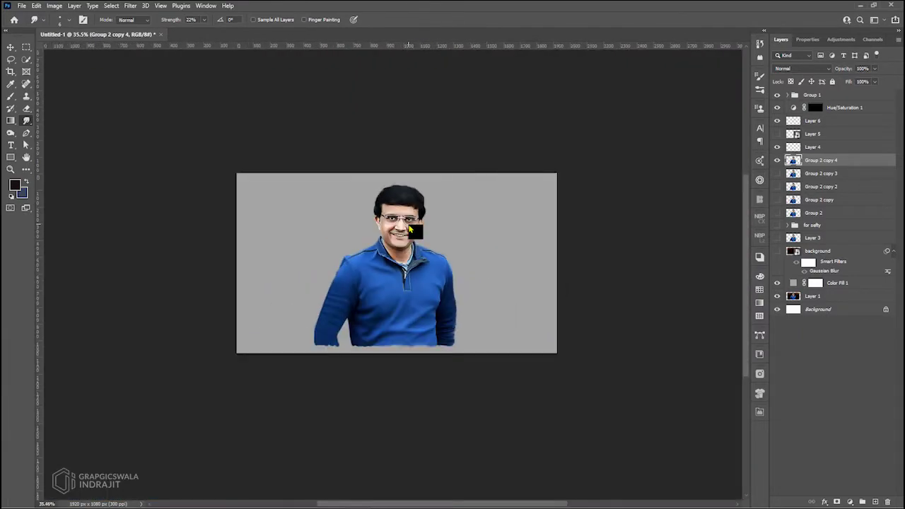
scroll(410, 228, up, 3)
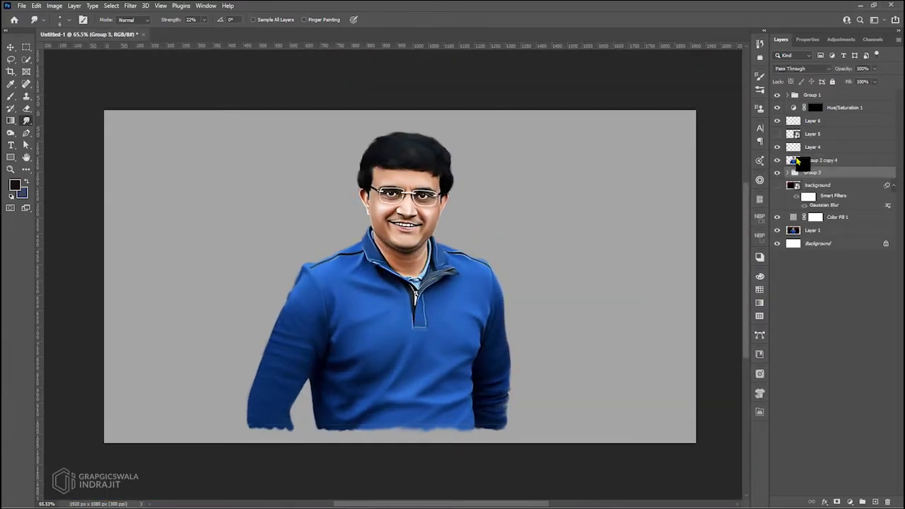
click(815, 108)
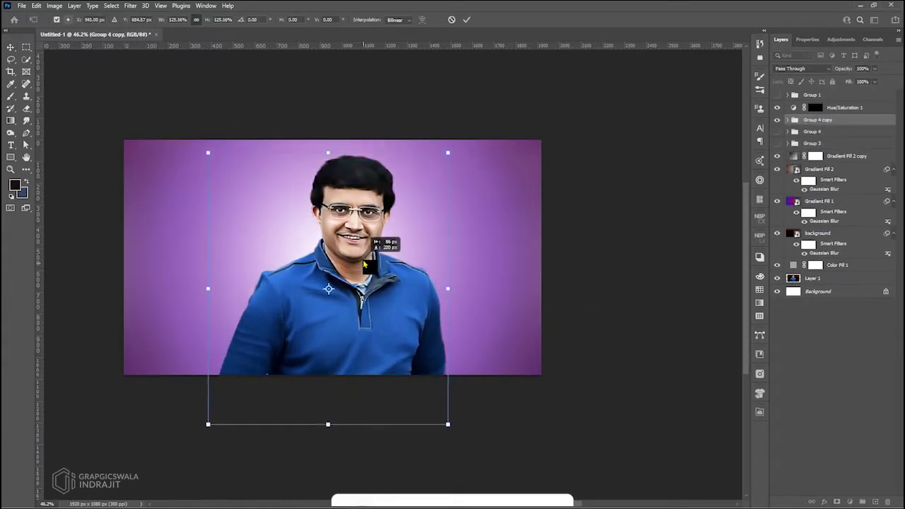
Move the portrait group into place on the canvas and convert it to a Smart Object
drag(351, 238, 438, 168)
scroll(453, 211, down, 1)
scroll(453, 211, up, 1)
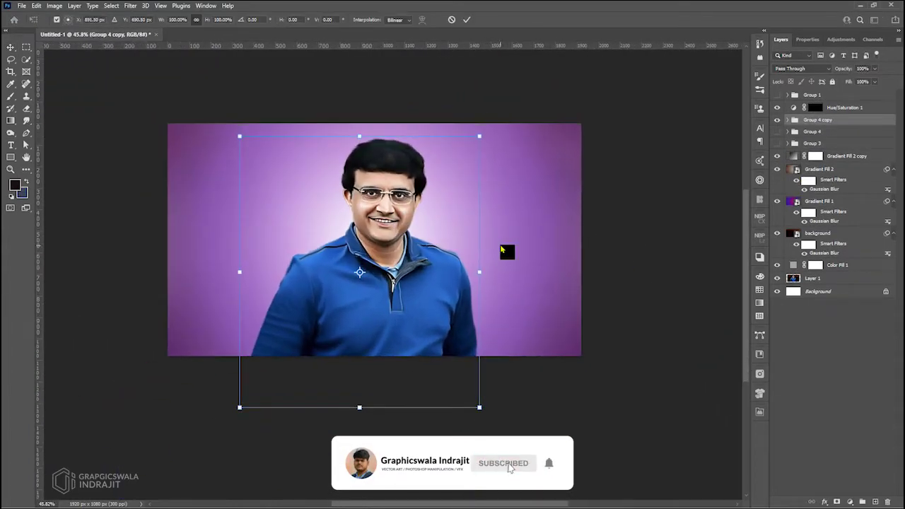
right_click(830, 216)
Apply Camera Raw Filter with Temperature +9, Tint +16, Exposure +0.10 and Contrast −7
click(130, 6)
click(152, 60)
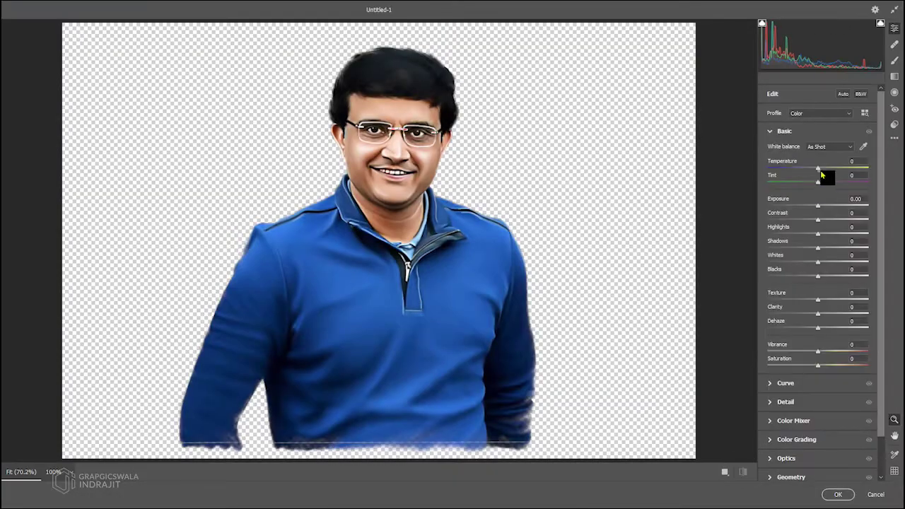
mouse_move(818, 182)
mouse_down()
mouse_move(825, 182)
mouse_move(822, 168)
mouse_up()
drag(818, 205, 814, 219)
drag(818, 233, 826, 234)
scroll(822, 237, down, 1)
drag(817, 217, 815, 245)
scroll(822, 240, down, 1)
drag(818, 256, 820, 256)
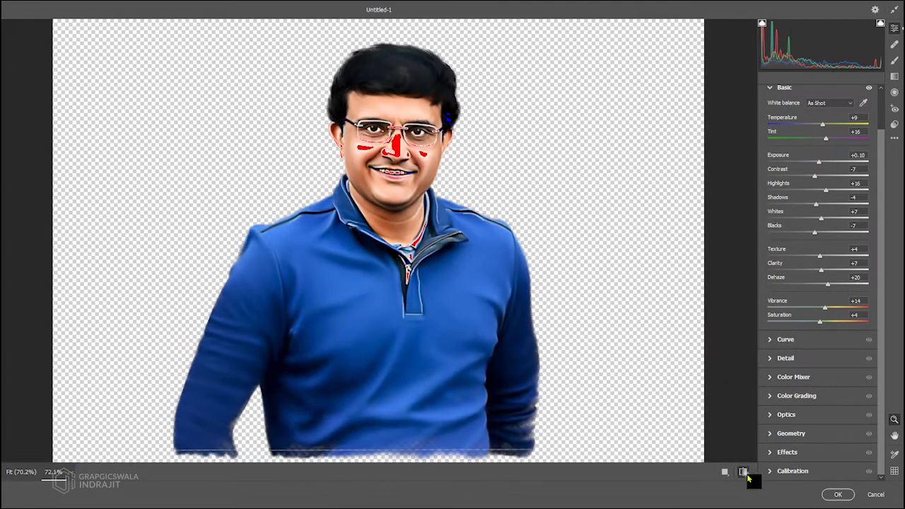
Try an S-curve on the tone curve, then reset it to a straight line
click(785, 340)
drag(793, 256, 792, 261)
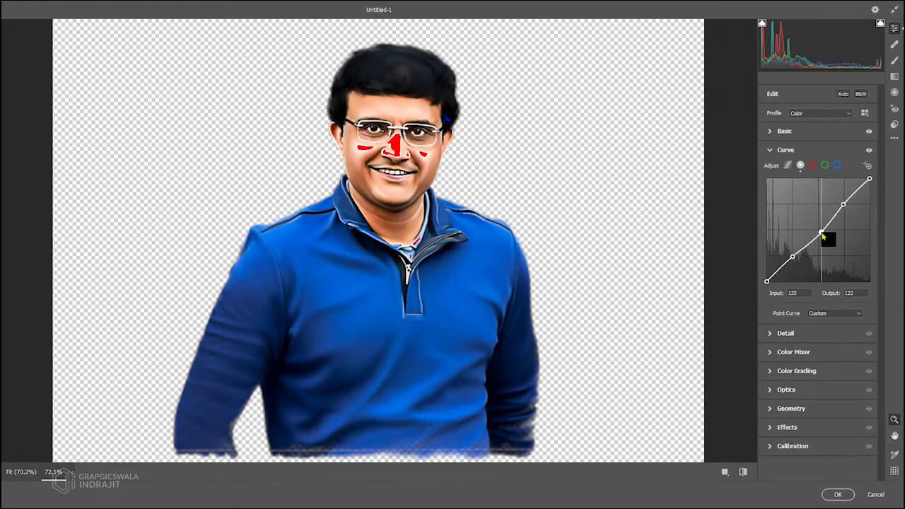
drag(843, 206, 847, 200)
double_click(847, 203)
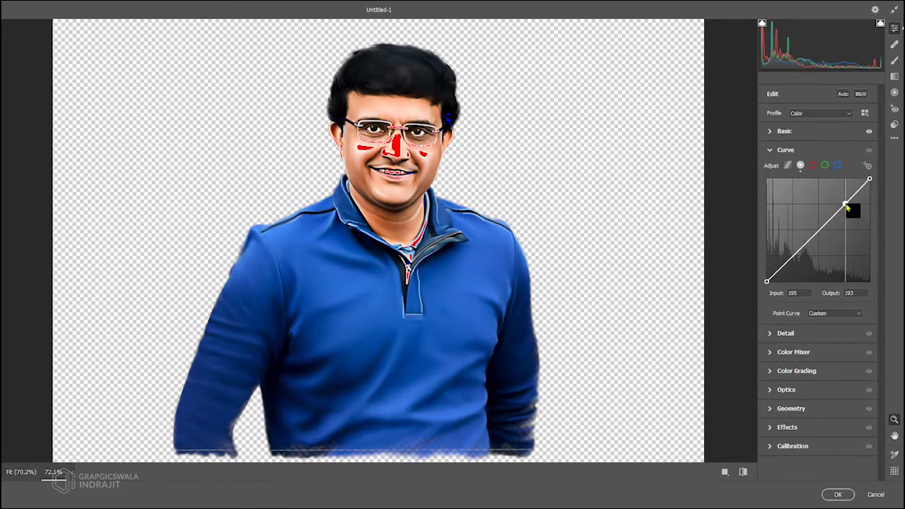
click(786, 333)
Boost orange and blue saturation, deepen the blues, and tint the shadows toward red
click(778, 268)
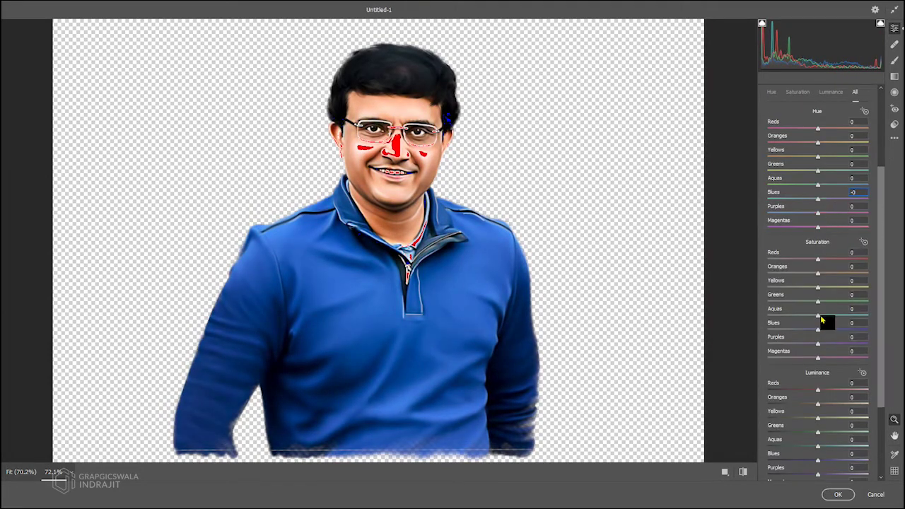
scroll(824, 292, down, 3)
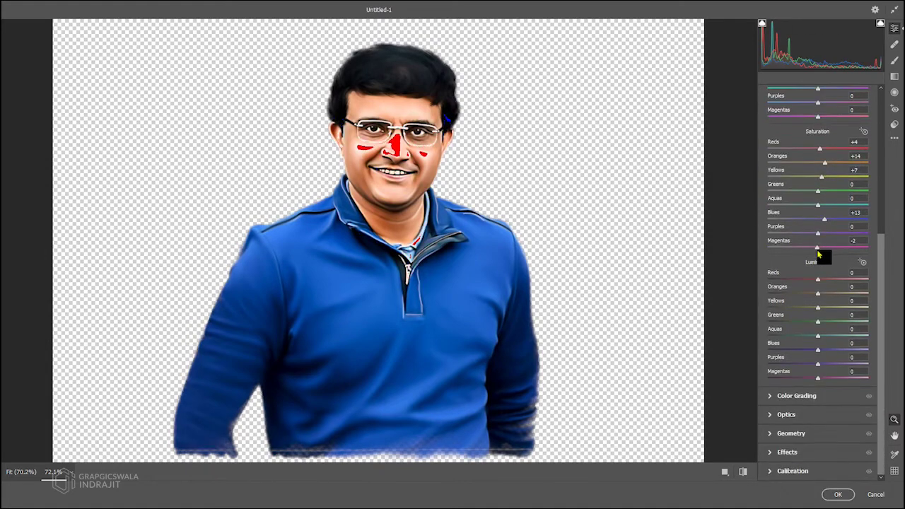
drag(818, 350, 813, 352)
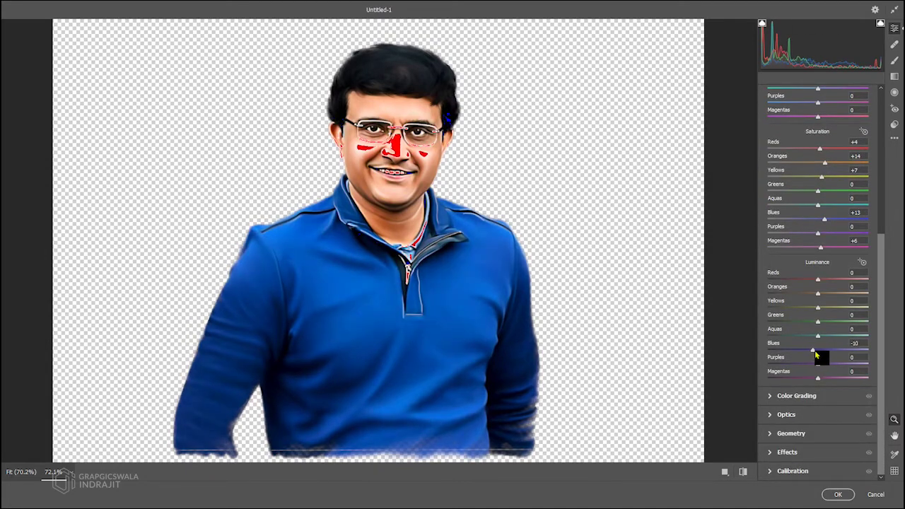
click(796, 396)
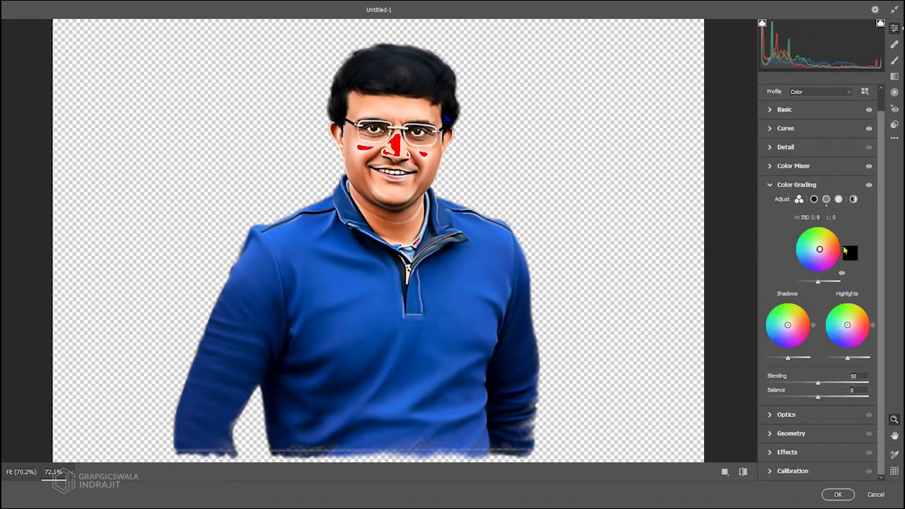
drag(788, 325, 790, 324)
drag(787, 358, 789, 358)
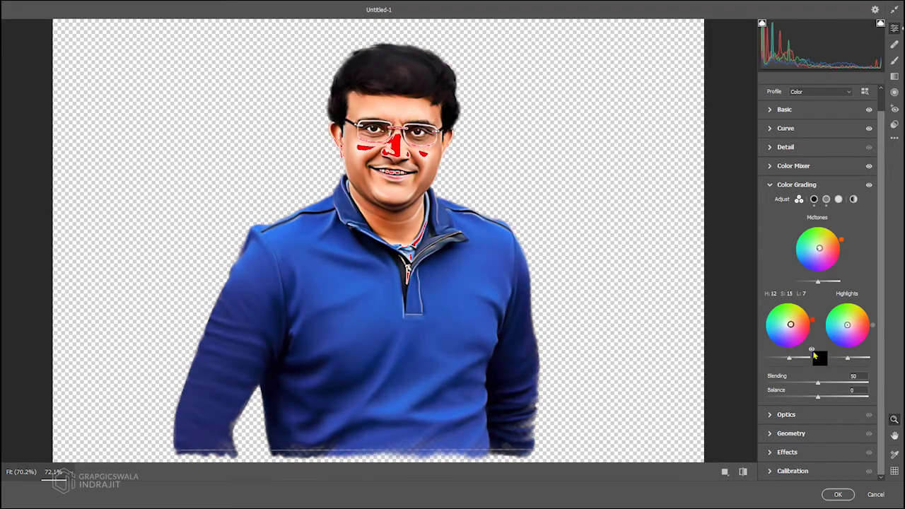
Check the Optics and Effects panels and cycle through the Before/After comparison views
click(786, 414)
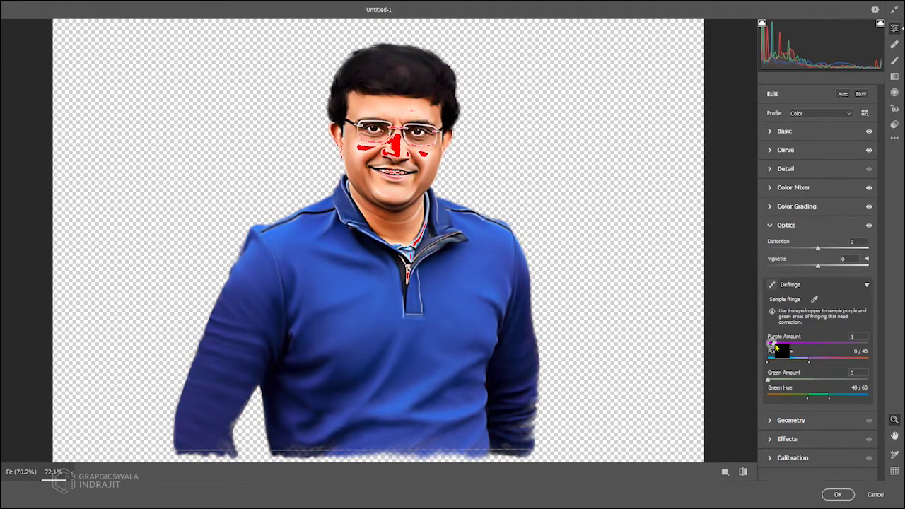
click(787, 438)
click(742, 472)
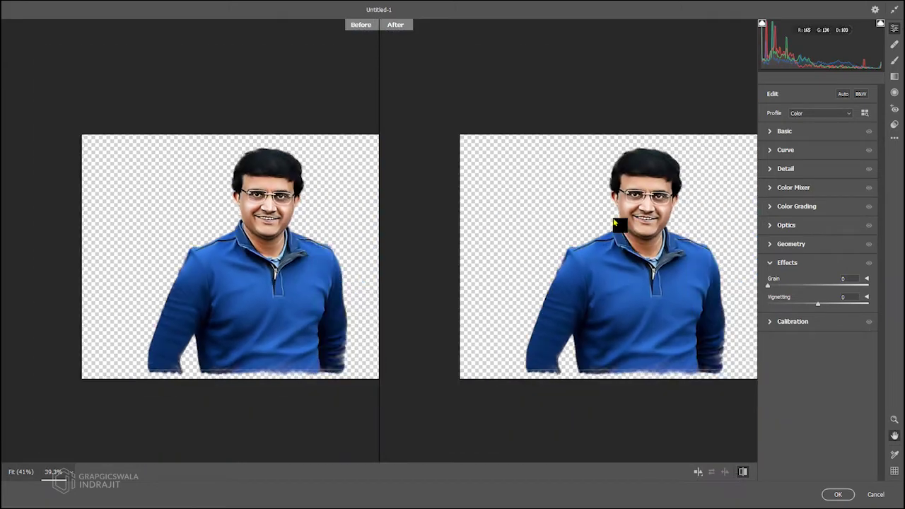
click(743, 471)
click(742, 472)
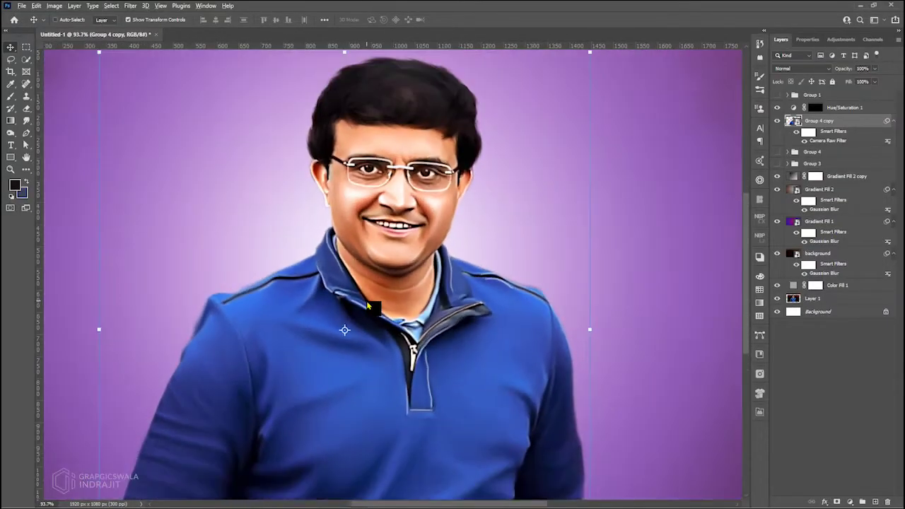
Apply Reduce Noise: Strength 8, Preserve Details 3%, Color Noise 45%, Sharpen Details 25%
click(130, 4)
mouse_move(138, 153)
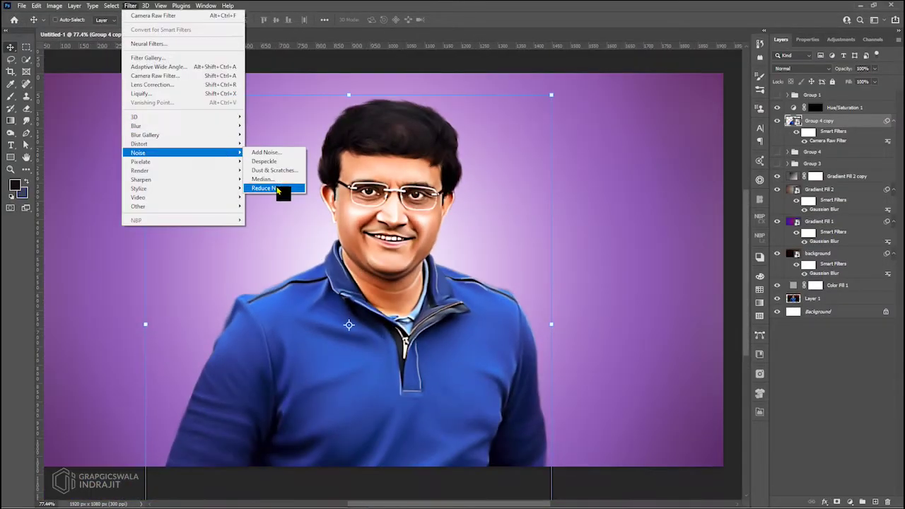
click(279, 185)
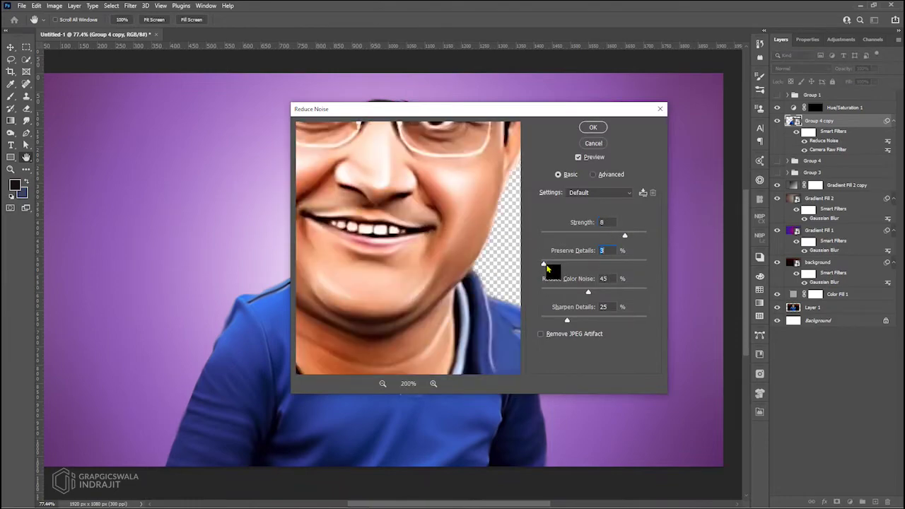
click(593, 127)
key(v)
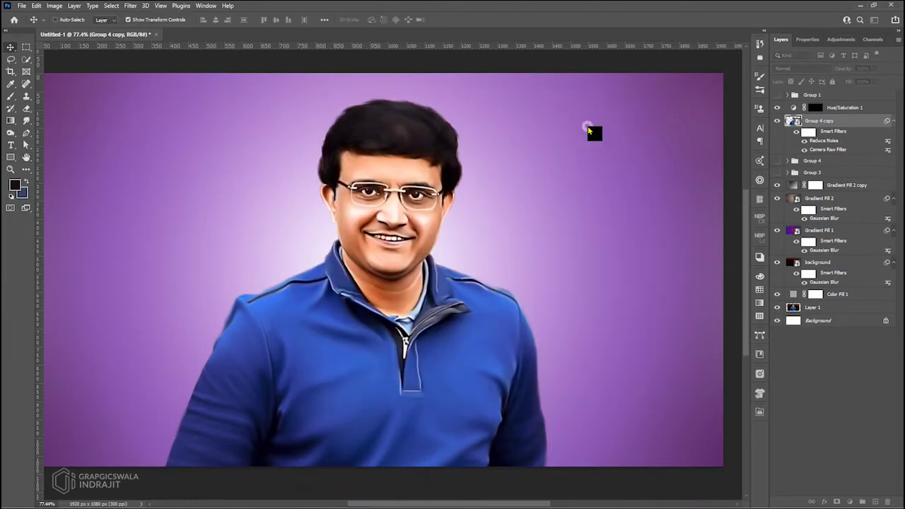
scroll(400, 293, down, 2)
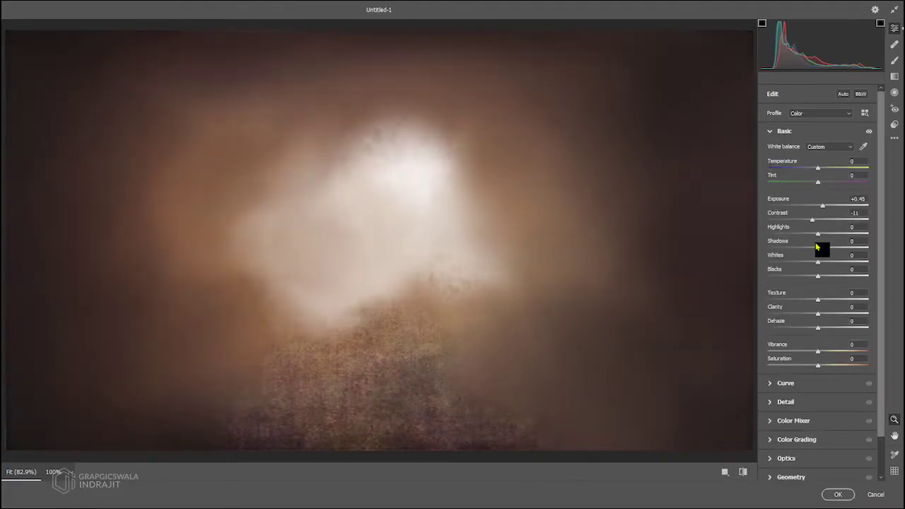
Give the background Highlights +36, Shadows -66, Whites +19, Blacks -23 and Vibrance +24
drag(817, 234, 836, 234)
mouse_move(817, 248)
mouse_down()
mouse_move(784, 248)
mouse_move(827, 262)
mouse_up()
drag(817, 275, 806, 276)
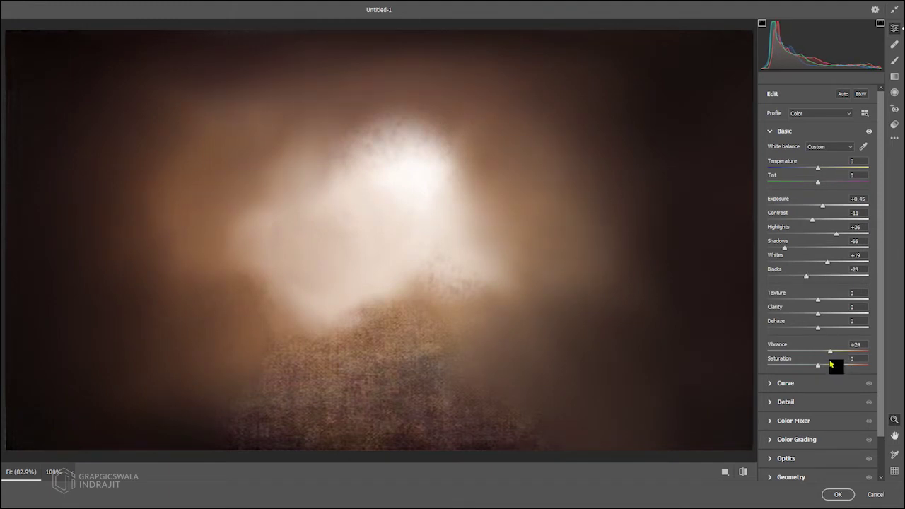
key(ctrl+4)
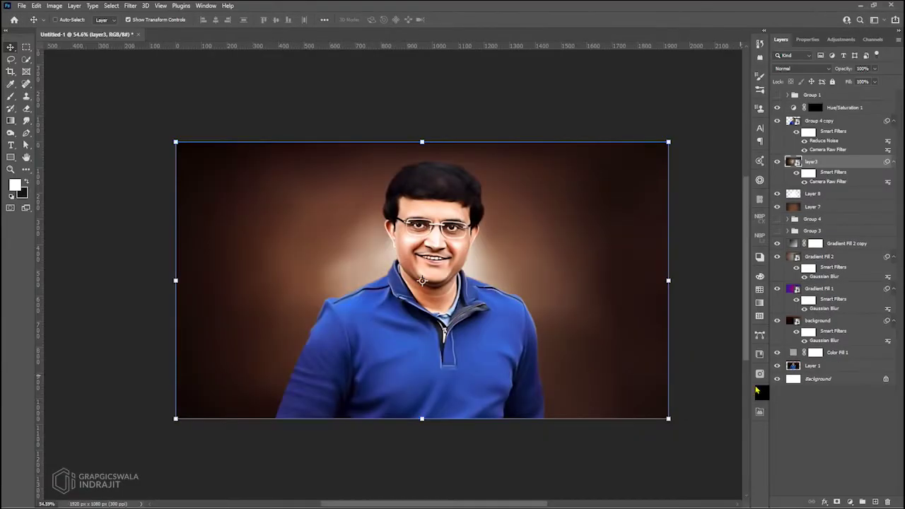
Add a Photo Filter adjustment layer and outline the bottom area of the figure
click(851, 502)
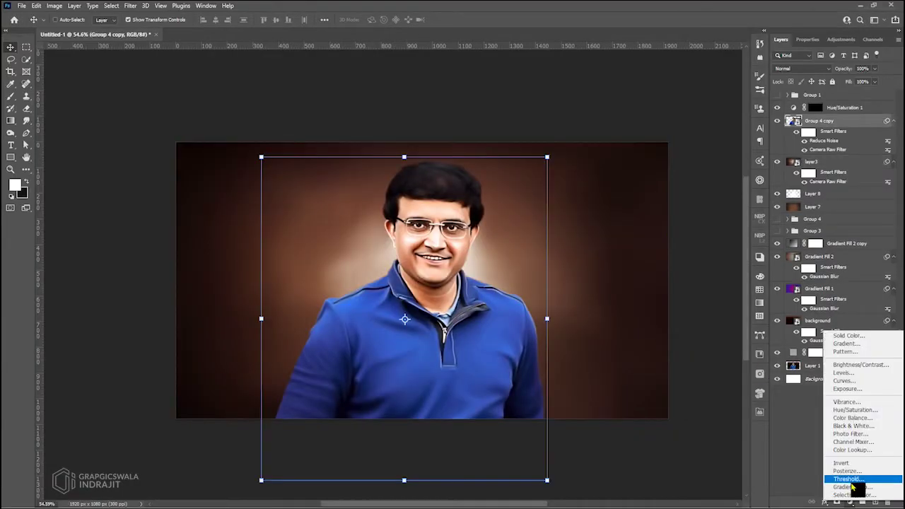
click(848, 434)
key(b)
scroll(516, 304, up, 3)
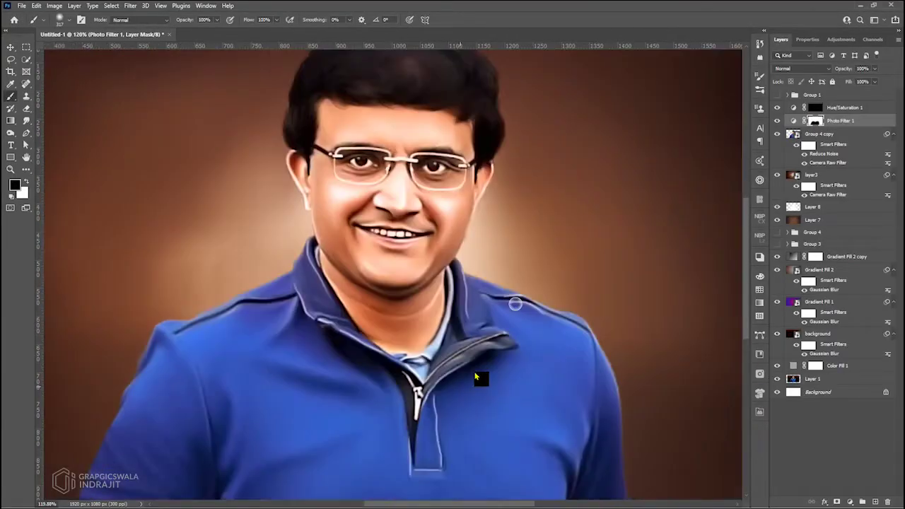
scroll(580, 337, down, 5)
scroll(630, 356, down, 1)
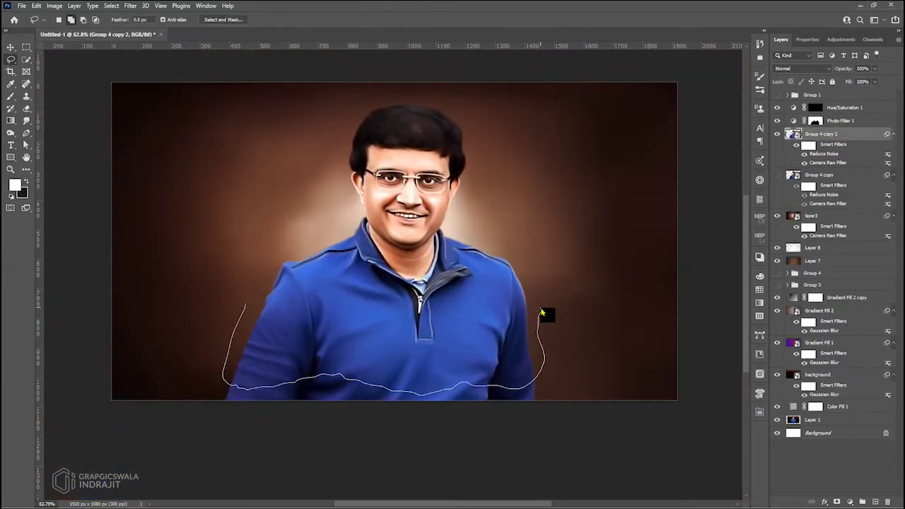
drag(541, 311, 537, 304)
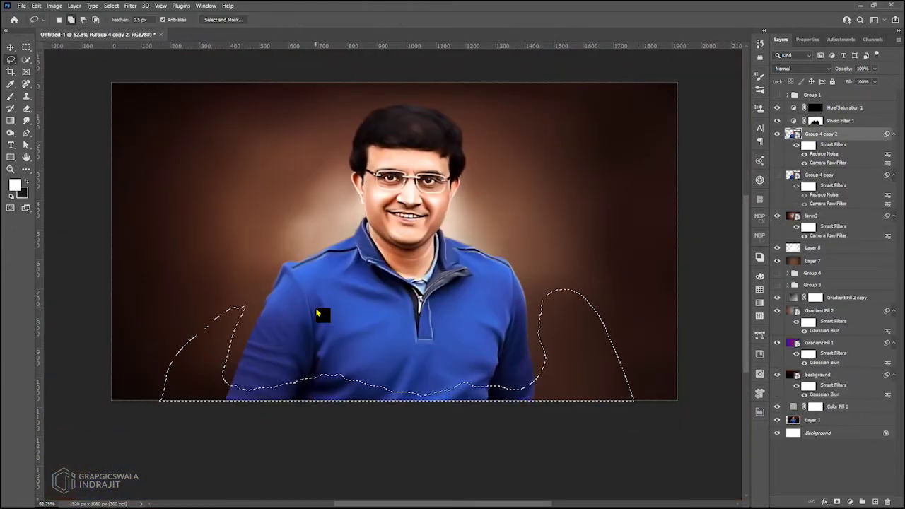
Mask out the outlined bottom area and scale the figure down slightly
key(v)
drag(214, 104, 229, 116)
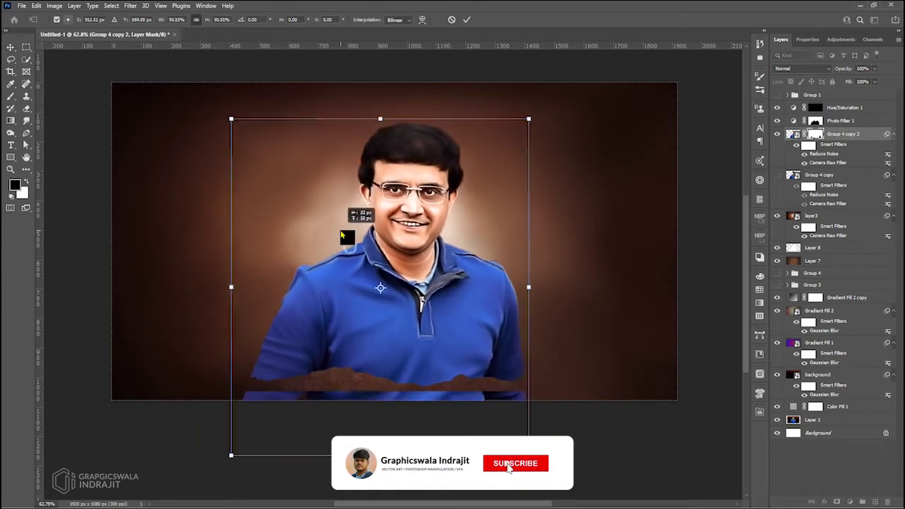
key(Return)
key(b)
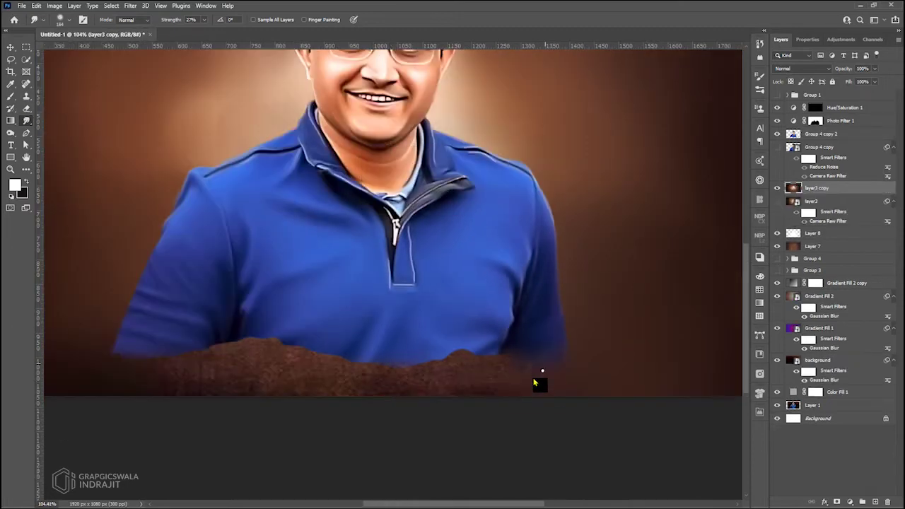
Fit the image and work along the sweater hem, blending it into the background
key(ctrl+0)
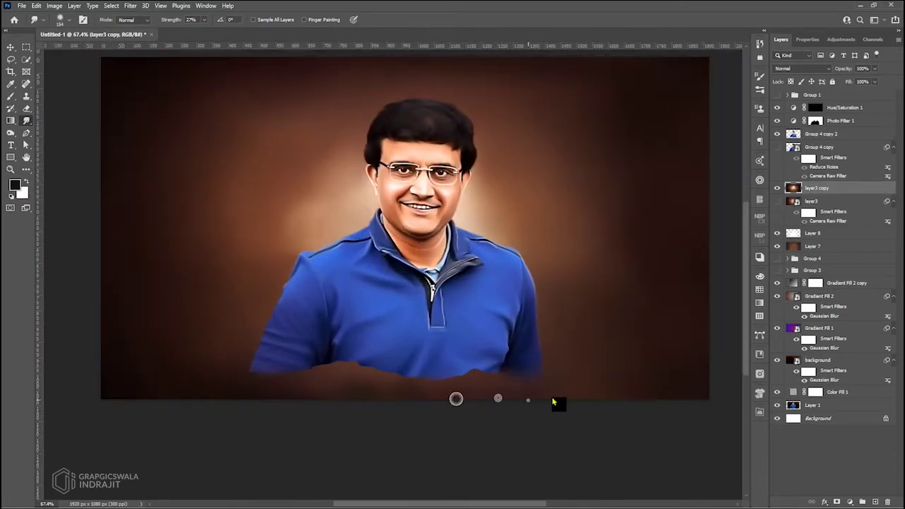
scroll(498, 402, up, 5)
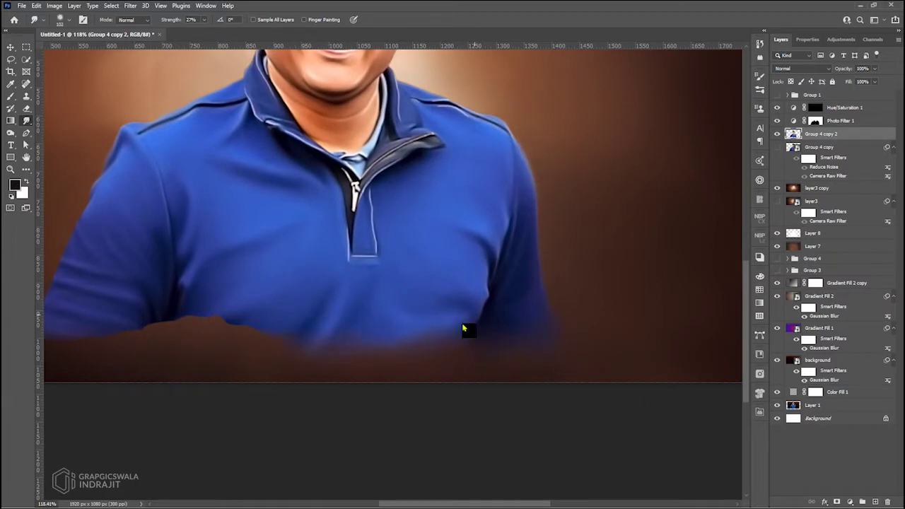
scroll(309, 313, left, 1)
drag(236, 298, 393, 309)
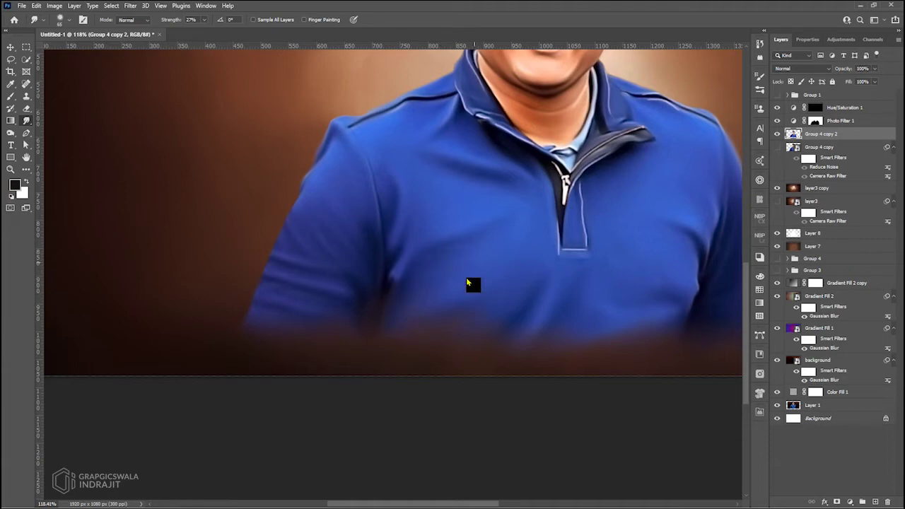
scroll(464, 192, up, 2)
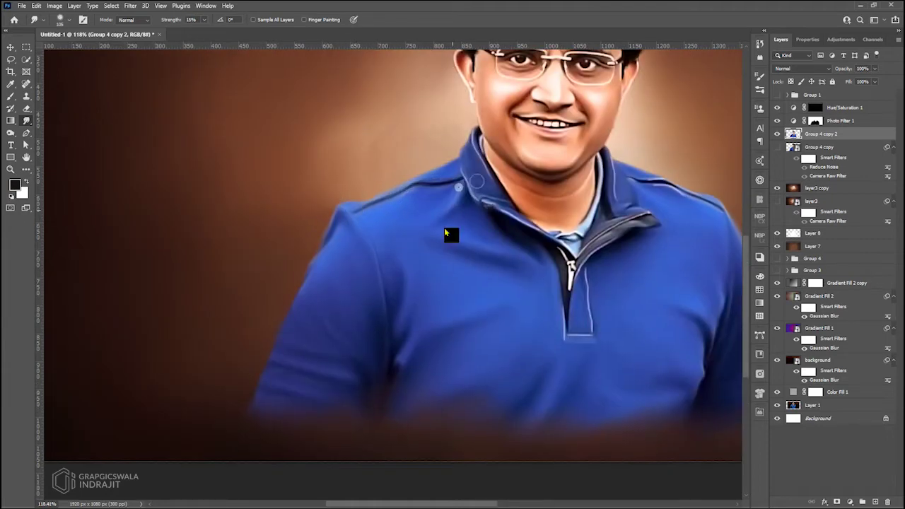
scroll(419, 272, right, 5)
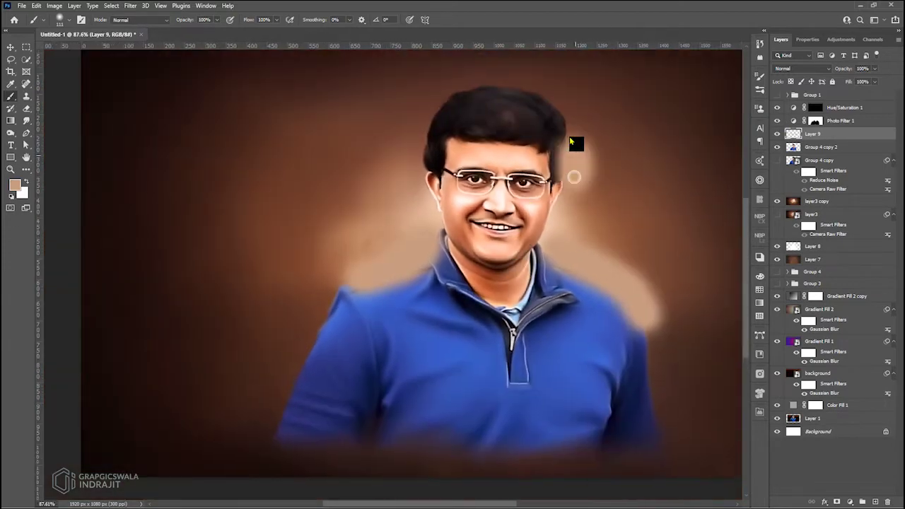
click(802, 69)
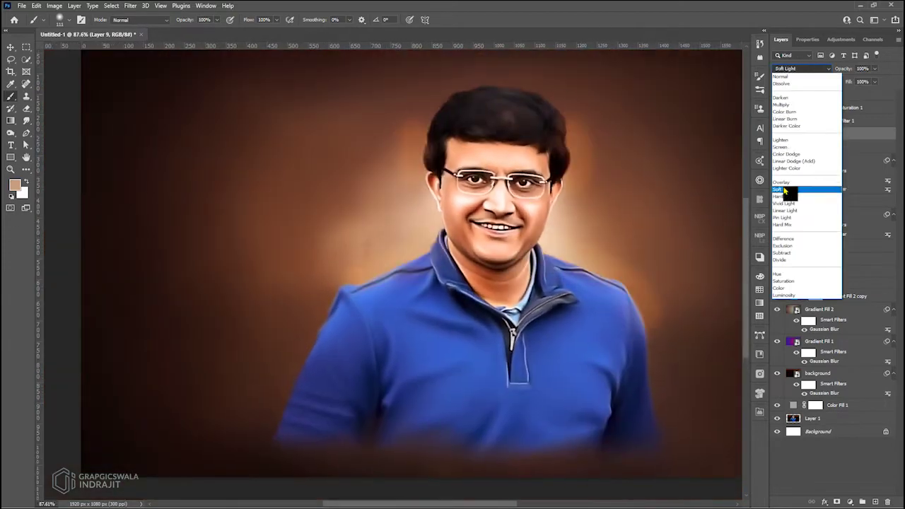
Set Layer 9 to Soft Light and split the Underlying Layer white slider to fade the glow
click(778, 185)
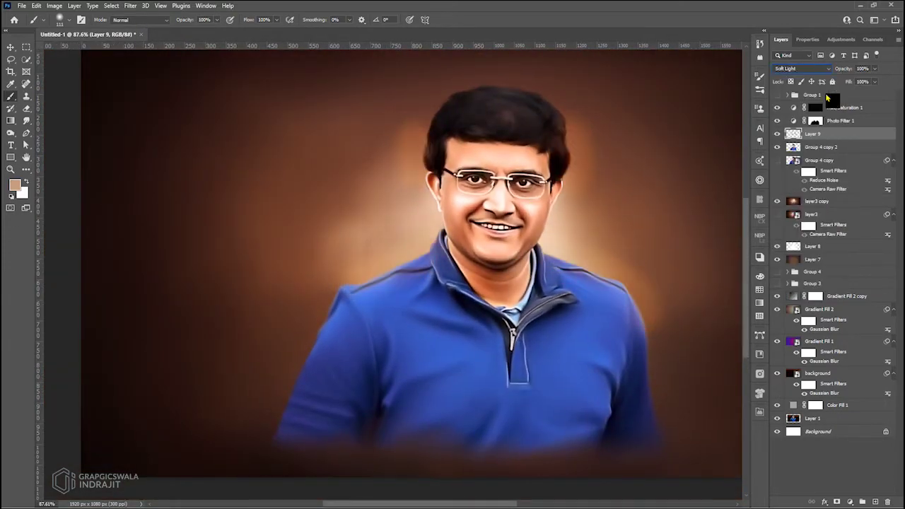
double_click(793, 86)
drag(781, 245, 772, 252)
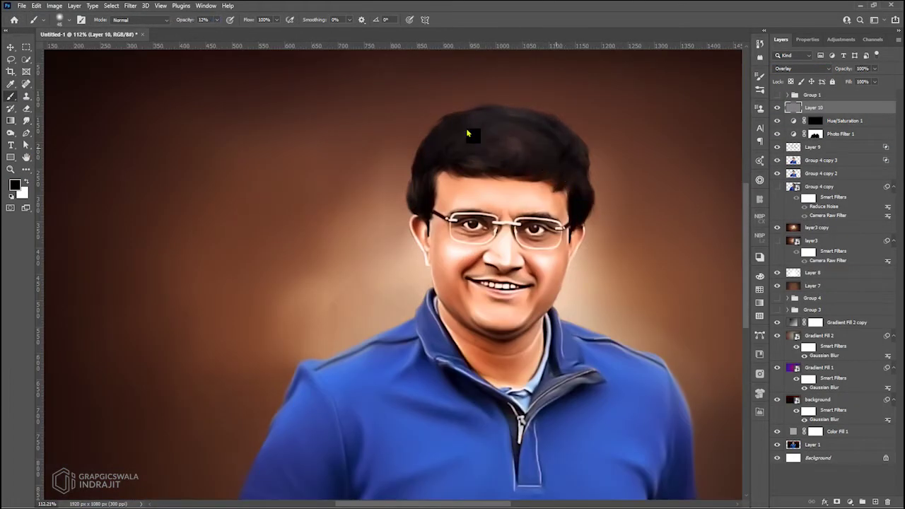
Lower brush opacity to 7% for Layer 11 and move it below Layer 10
scroll(551, 144, up, 3)
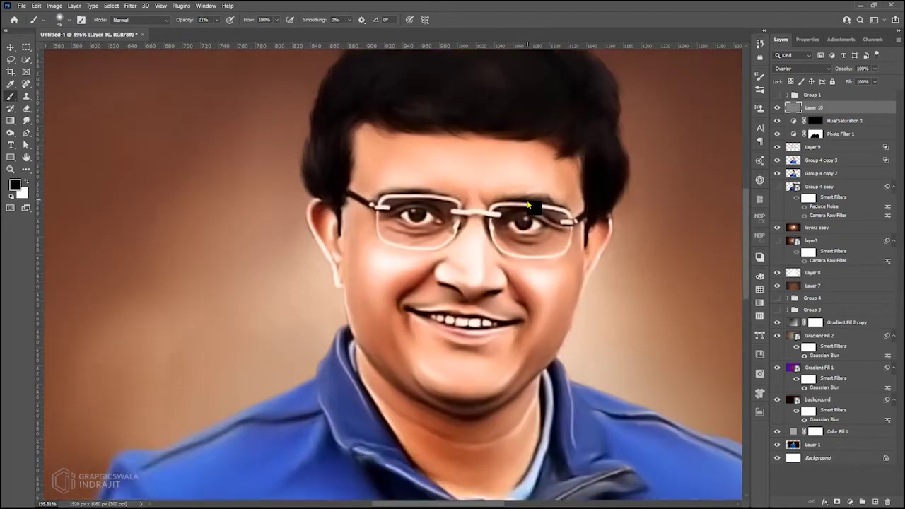
scroll(467, 290, down, 3)
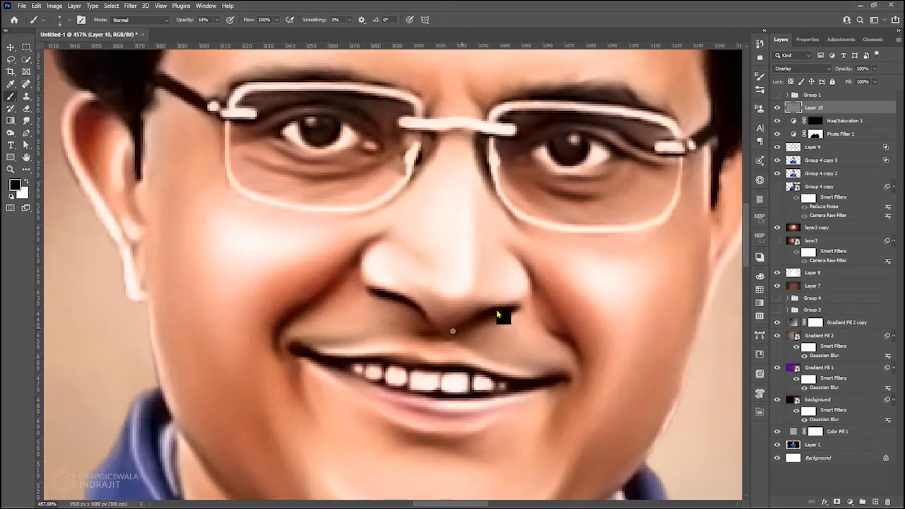
scroll(365, 130, down, 2)
scroll(526, 222, down, 5)
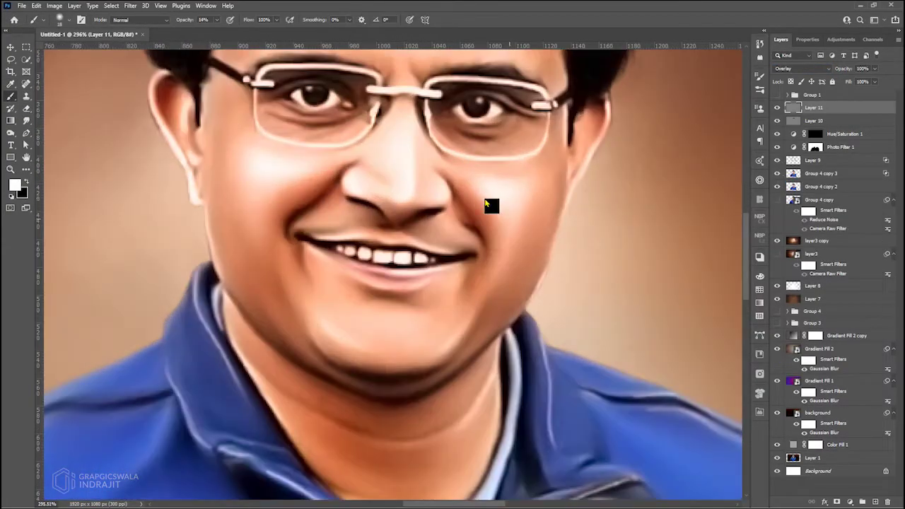
drag(191, 20, 183, 21)
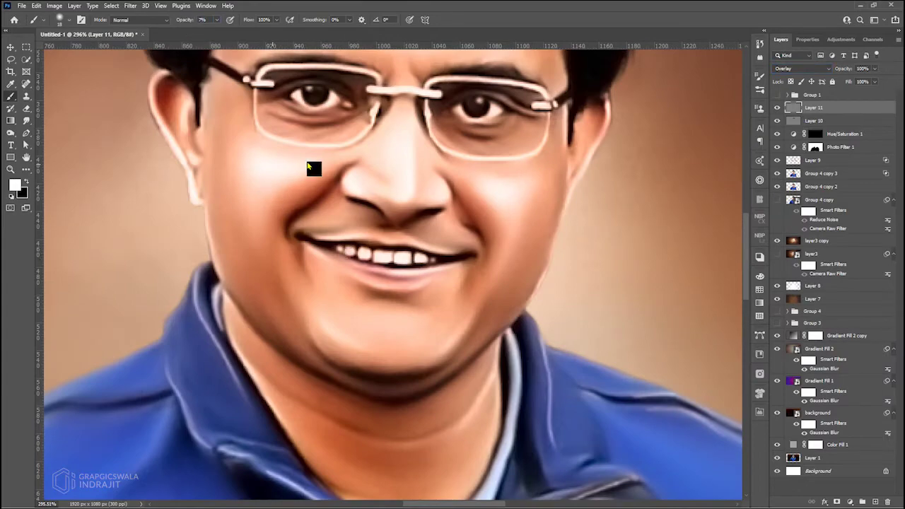
scroll(451, 191, up, 3)
scroll(330, 282, down, 3)
scroll(330, 283, down, 3)
key(ctrl+bracketleft)
Review the portrait while switching between Layer 10 and Layer 11
scroll(402, 328, up, 3)
scroll(523, 304, down, 2)
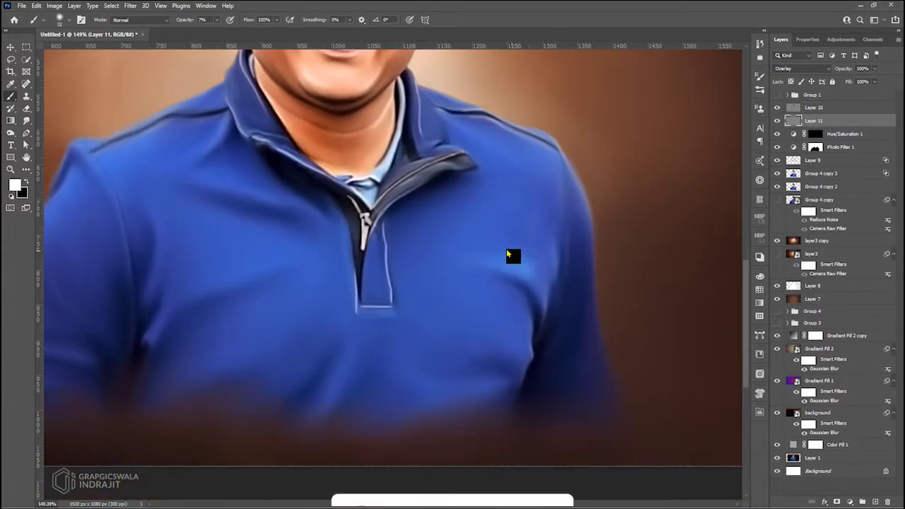
scroll(424, 127, left, 3)
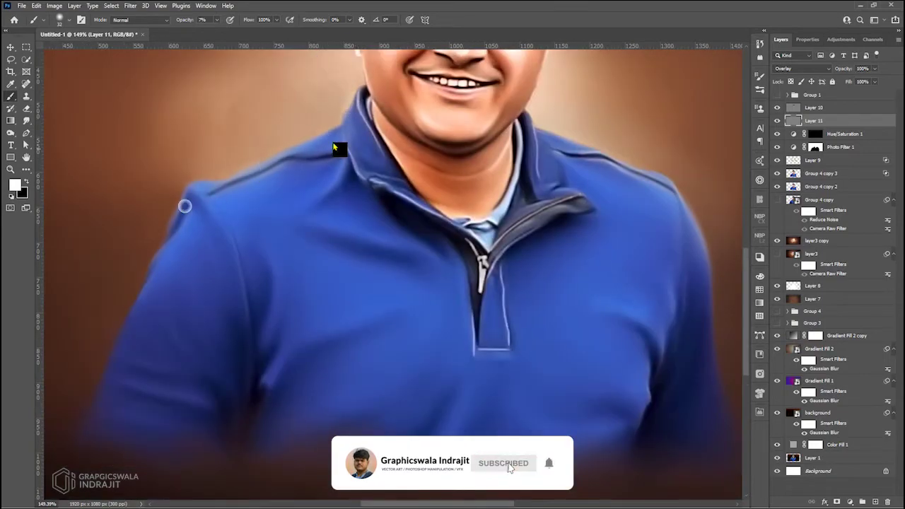
scroll(453, 226, up, 5)
scroll(495, 275, left, 2)
scroll(507, 277, up, 3)
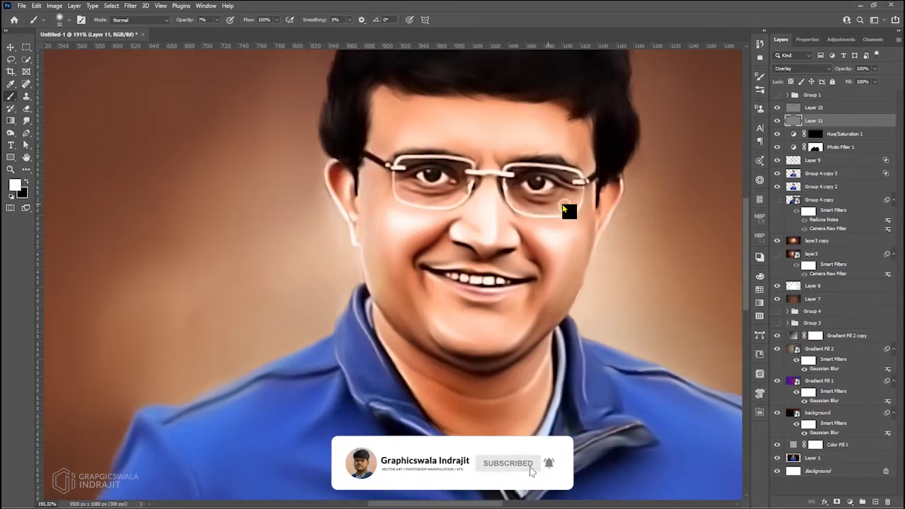
scroll(481, 124, down, 8)
scroll(586, 245, down, 3)
key(alt+bracketright)
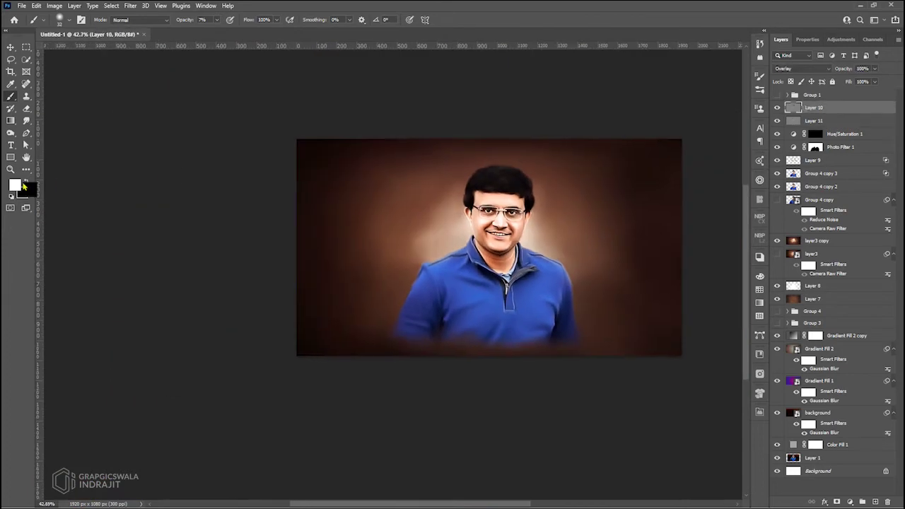
scroll(367, 260, up, 2)
scroll(392, 316, down, 1)
key(alt+bracketleft)
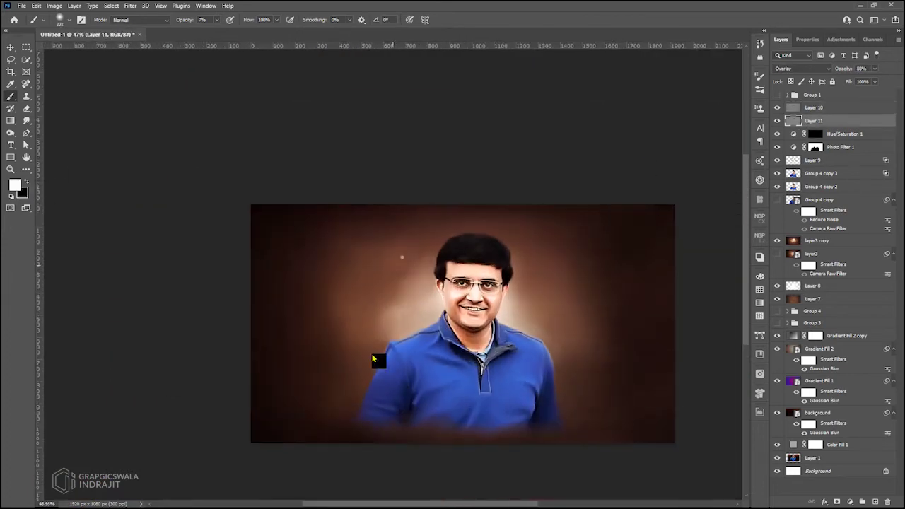
scroll(519, 291, up, 3)
scroll(519, 291, down, 3)
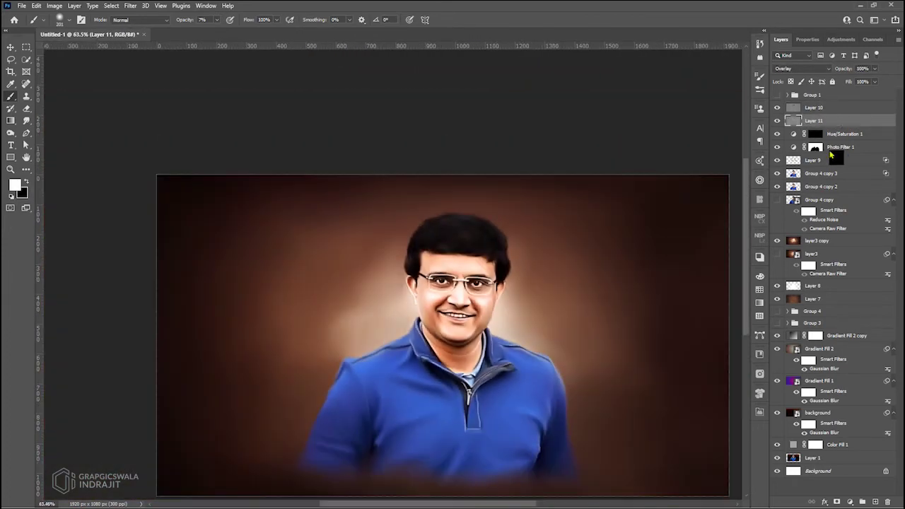
Add Overlay Layers 12 and 13 above layer3 copy, with Layer 13 below Layer 12
click(817, 240)
click(877, 501)
key(shift+alt+o)
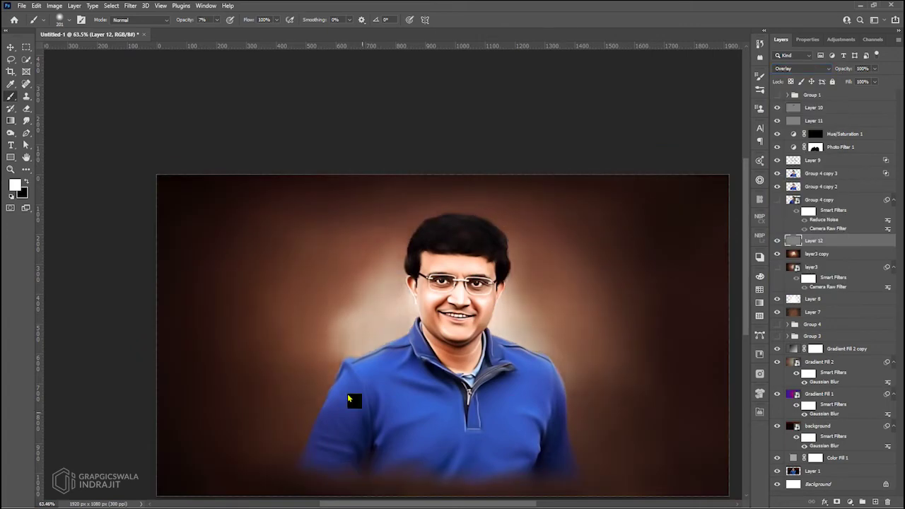
scroll(319, 313, down, 1)
key(ctrl+shift+n)
key(Return)
click(801, 68)
click(781, 183)
scroll(231, 286, down, 4)
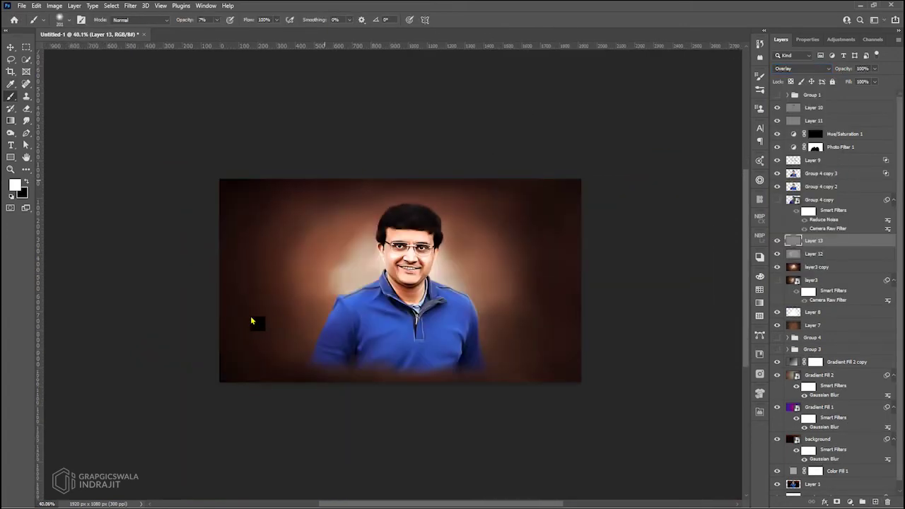
key(ctrl+bracketleft)
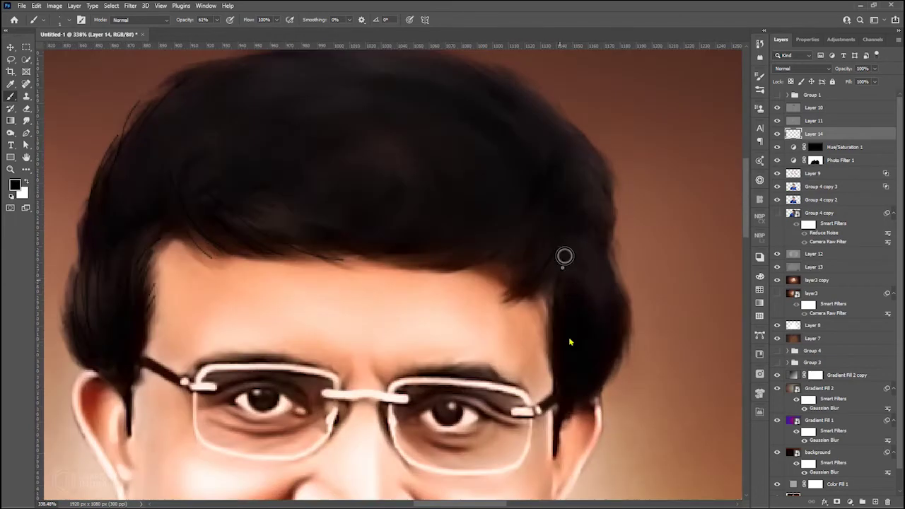
Sample a brown for the hair and zoom in on the hairline
alt+click(615, 295)
scroll(608, 283, up, 3)
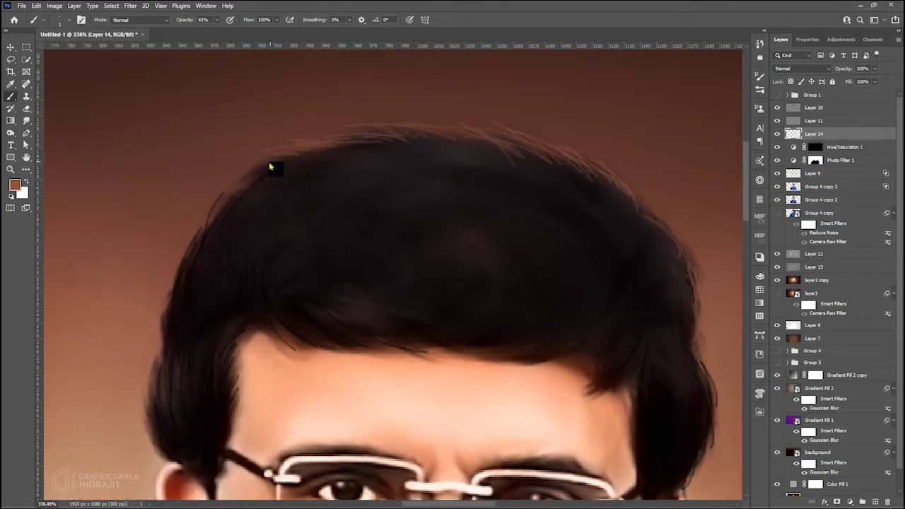
alt+scroll(304, 164, down, 5)
alt+scroll(311, 209, up, 6)
scroll(368, 240, up, 5)
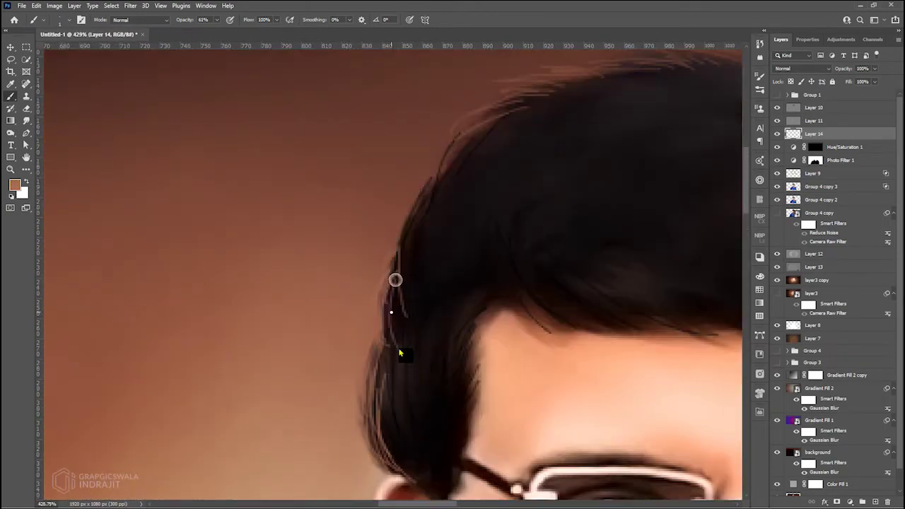
alt+scroll(563, 274, down, 2)
alt+scroll(549, 278, down, 3)
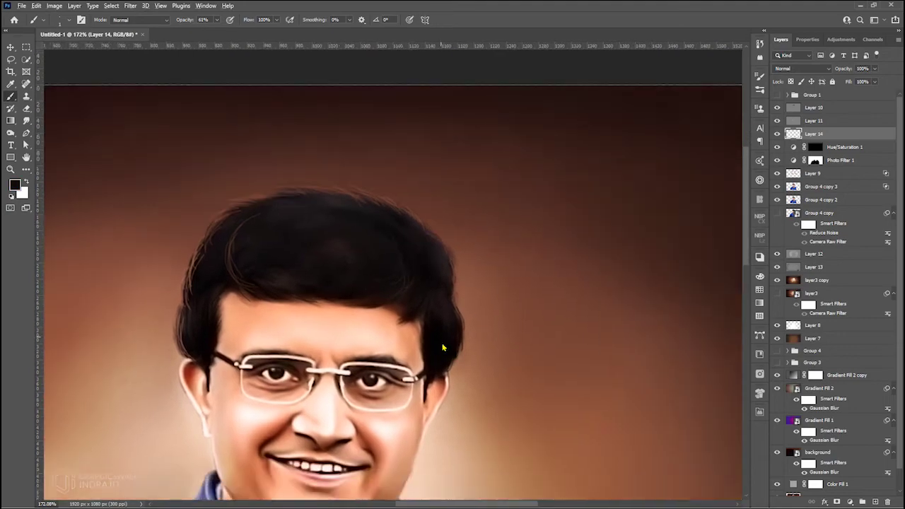
alt+scroll(453, 247, up, 4)
Paint thin brown hair strands along the hair's outer edge, resampling the hair colour
drag(477, 340, 453, 247)
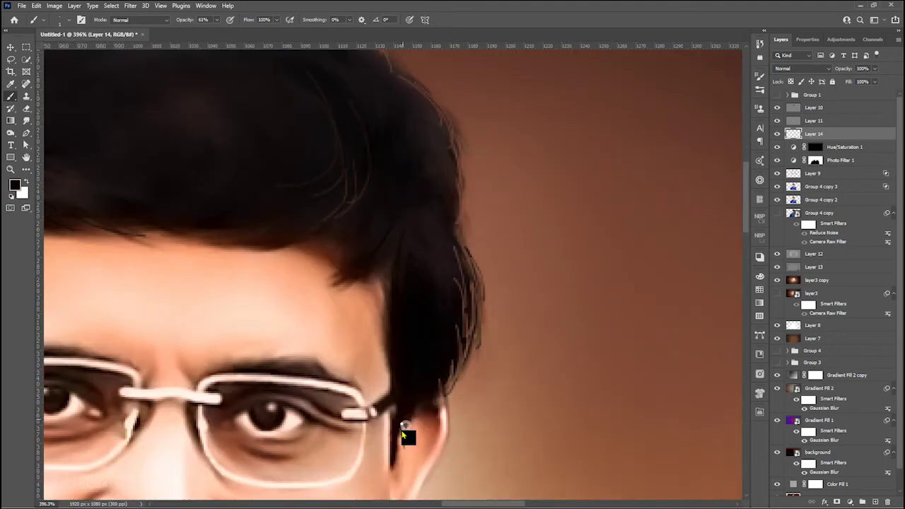
alt+scroll(410, 435, down, 2)
alt+click(467, 317)
alt+scroll(463, 286, up, 3)
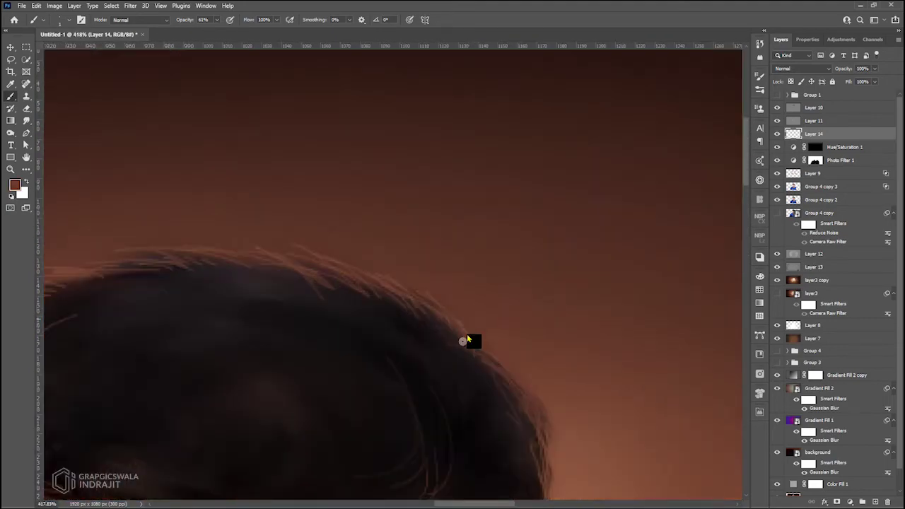
alt+scroll(283, 275, down, 5)
click(130, 5)
mouse_move(136, 126)
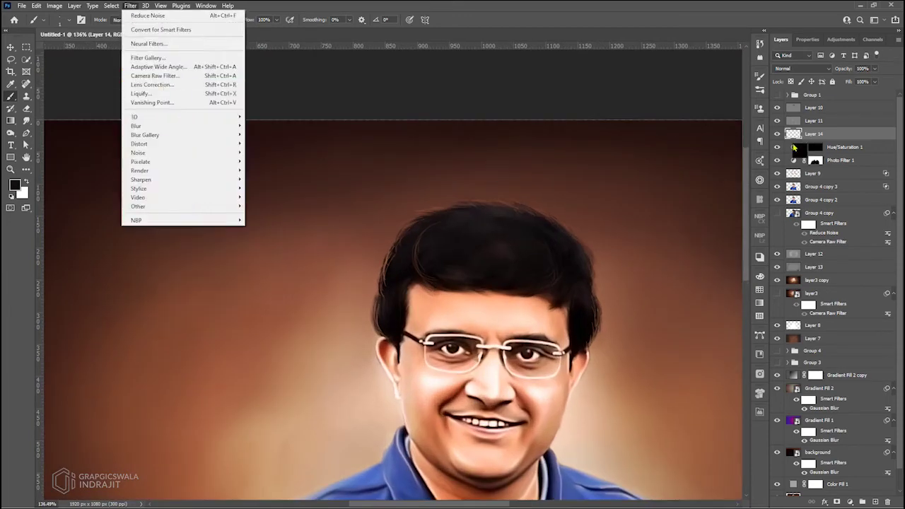
Motion-blur the hair strands and merge the visible artwork into a new Layer 15
click(265, 179)
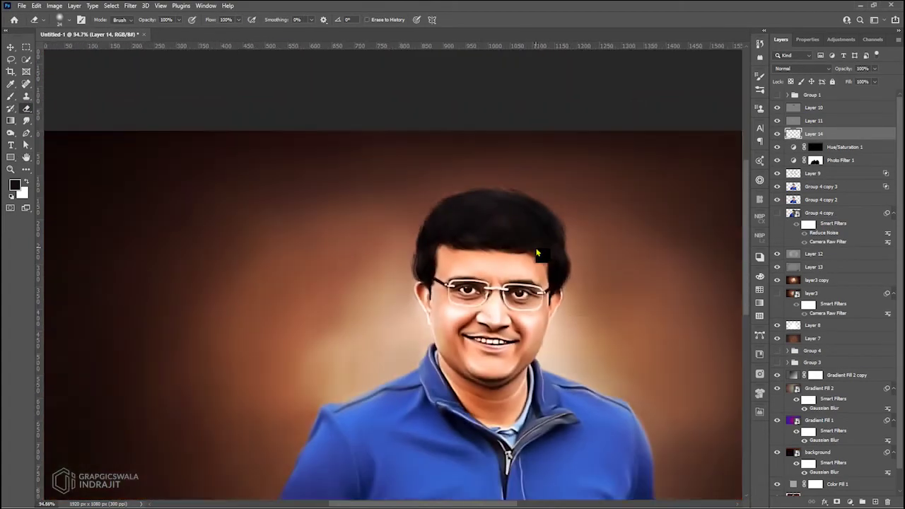
scroll(336, 200, down, 10)
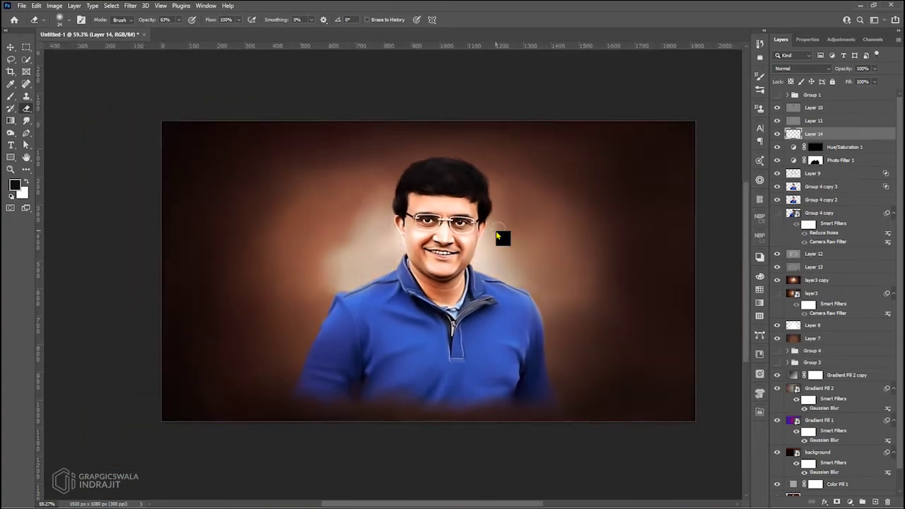
click(818, 109)
right_click(822, 113)
click(806, 232)
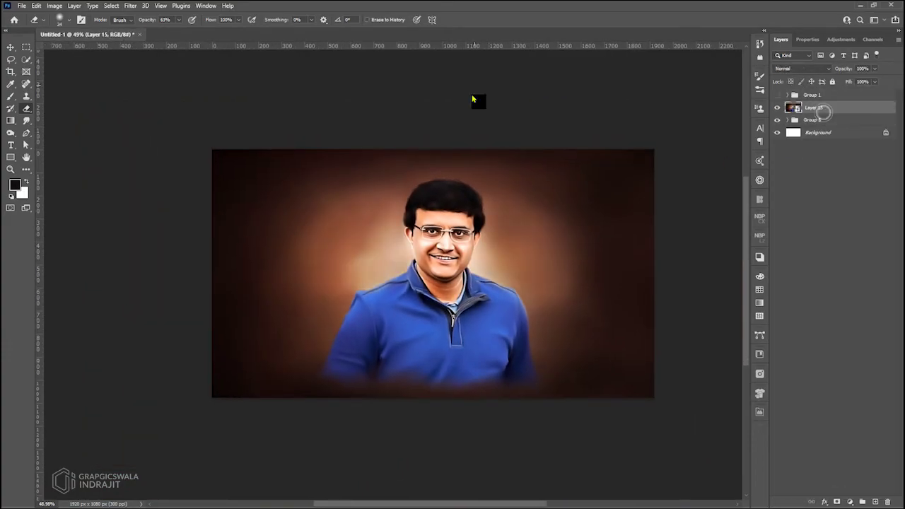
Apply Camera Raw to Layer 15: Exposure +0.10, Contrast -4, Highlights +7, Shadows -11, Whites +5, Blacks -6
key(ctrl+shift+a)
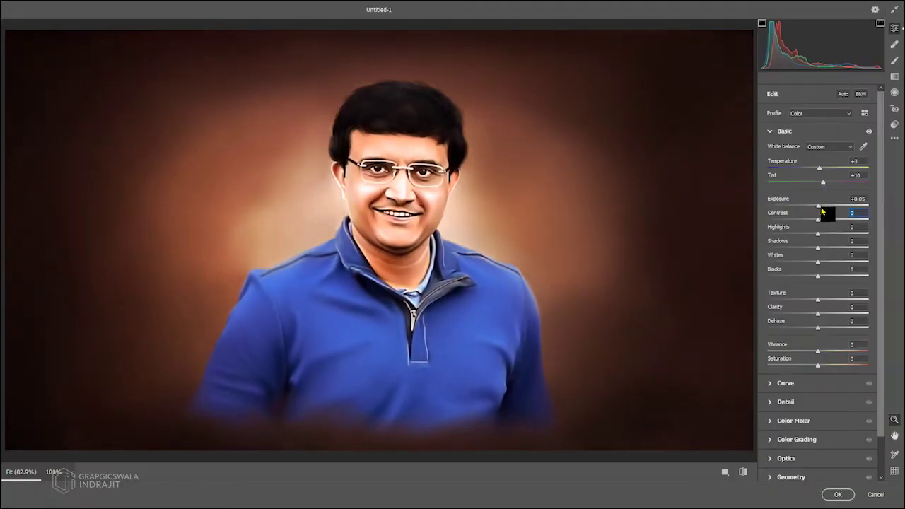
scroll(817, 267, down, 1)
drag(818, 246, 818, 248)
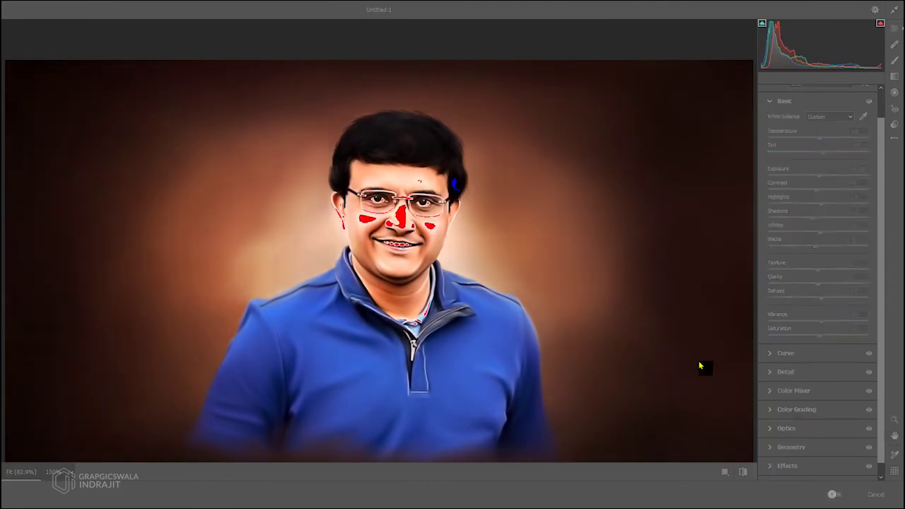
click(838, 494)
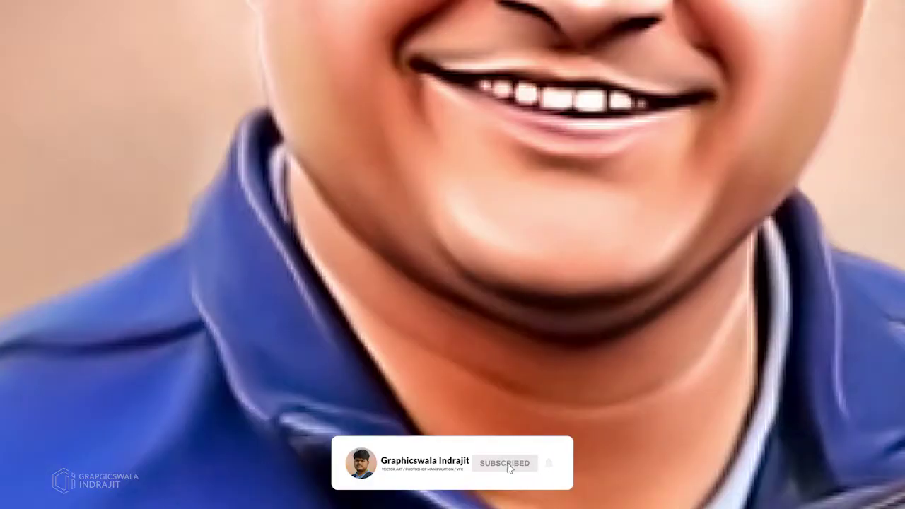